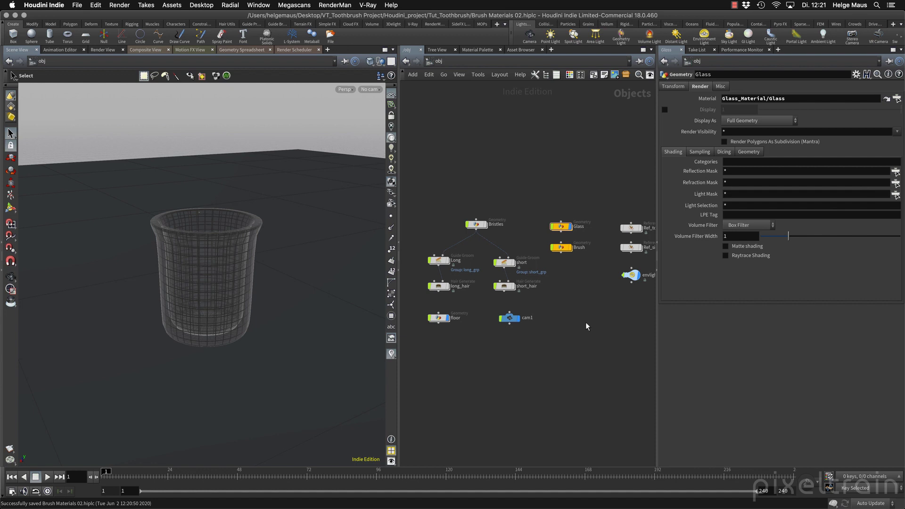
Hide the Glass object and display the Brush geometry on its own in the viewport
{"action": "left_click", "coordinate": [571, 228]}
{"action": "left_click", "coordinate": [571, 248]}
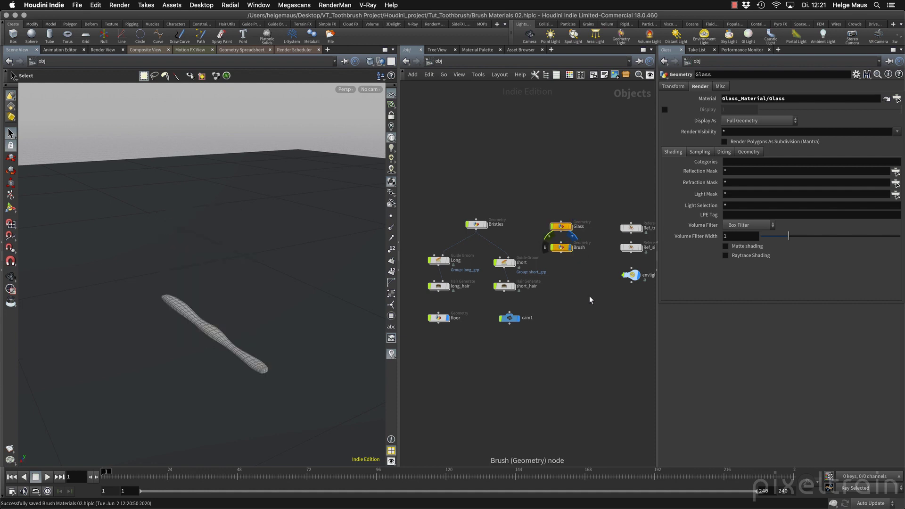
{"action": "key", "text": "Escape"}
{"action": "left_click_drag", "start_coordinate": [264, 372], "coordinate": [218, 302]}
{"action": "key", "text": "s"}
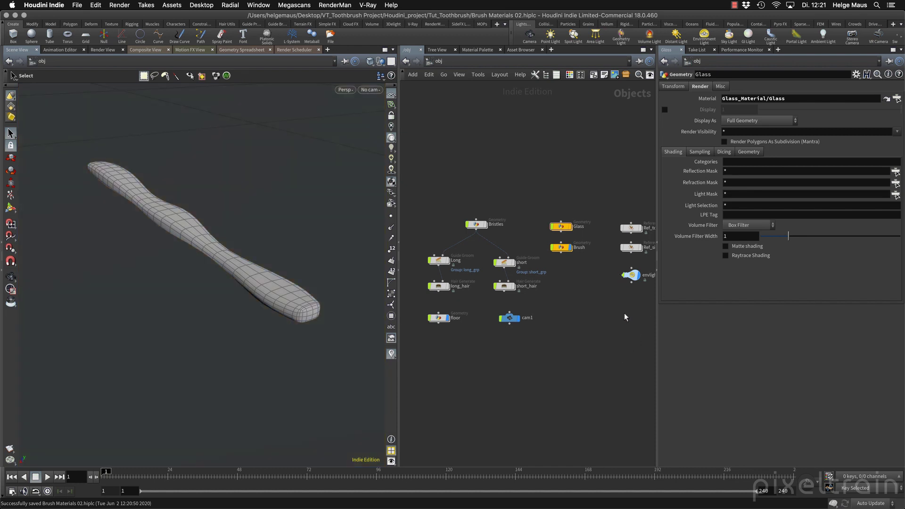
Move the Brush object straight up along Y by about 0.29
{"action": "left_click", "coordinate": [564, 252]}
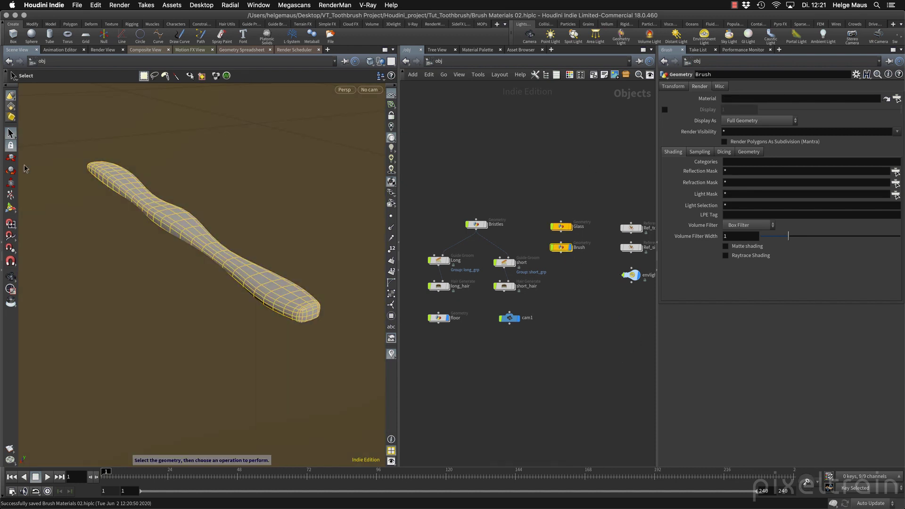
{"action": "key", "text": "t"}
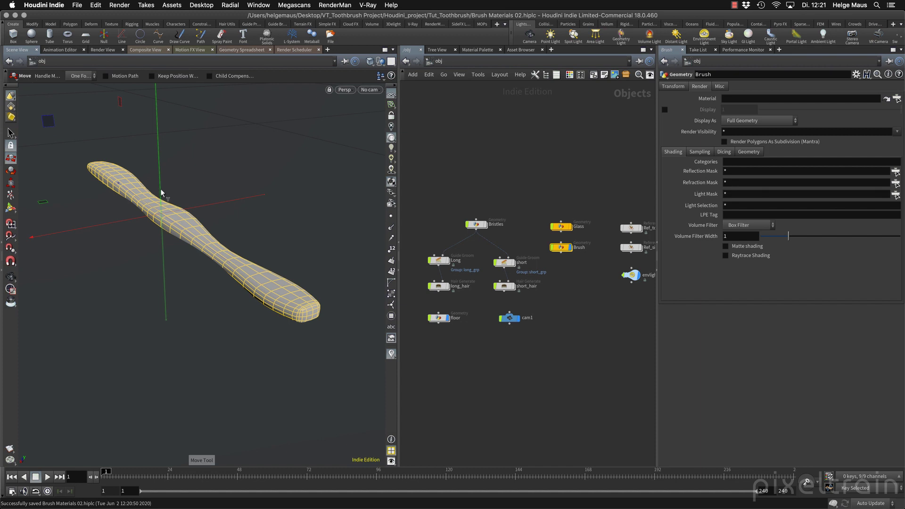
{"action": "left_click_drag", "start_coordinate": [160, 191], "coordinate": [165, 118], "text": "alt"}
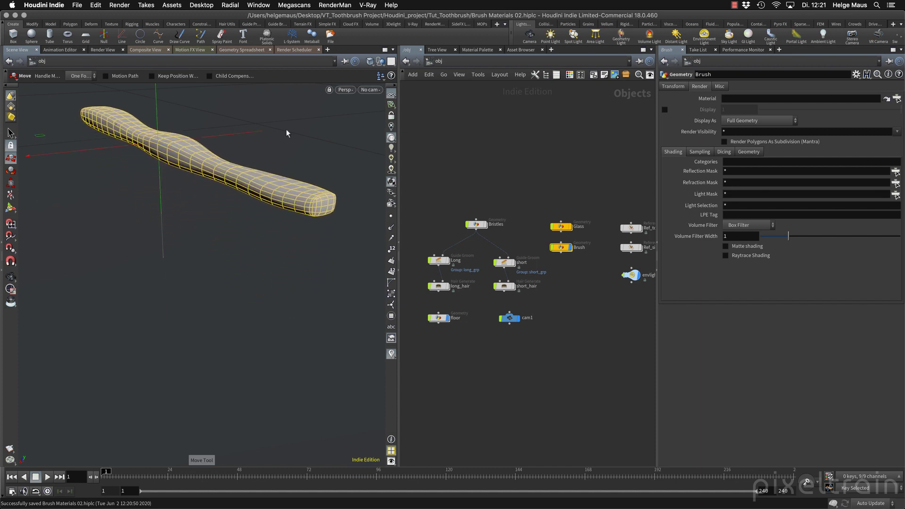
{"action": "mouse_move", "coordinate": [416, 203]}
{"action": "left_mouse_down"}
{"action": "mouse_move", "coordinate": [533, 299]}
{"action": "mouse_move", "coordinate": [439, 239]}
{"action": "mouse_move", "coordinate": [437, 228]}
{"action": "left_mouse_up"}
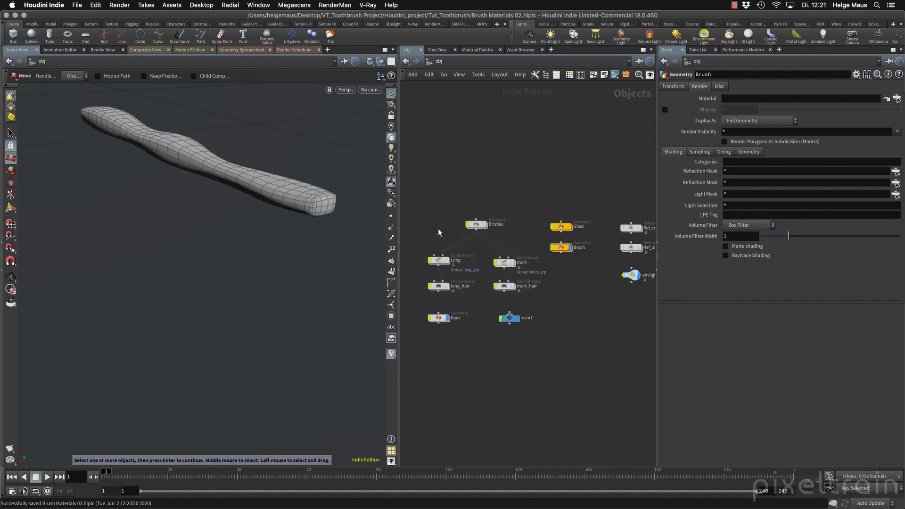
Inside Bristles, set the Import_Brush object merge's Transform option to Into This Object
{"action": "double_click", "coordinate": [476, 225]}
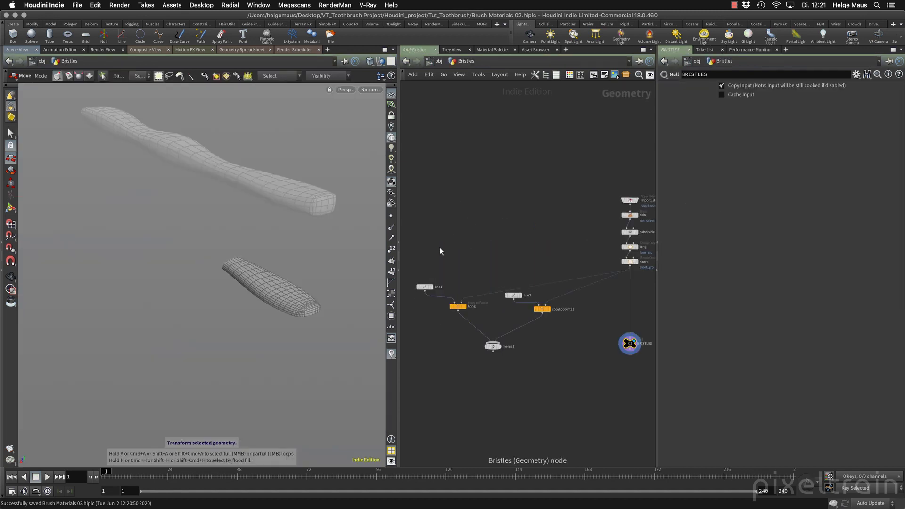
{"action": "key", "text": "h"}
{"action": "left_click_drag", "start_coordinate": [543, 210], "coordinate": [587, 216]}
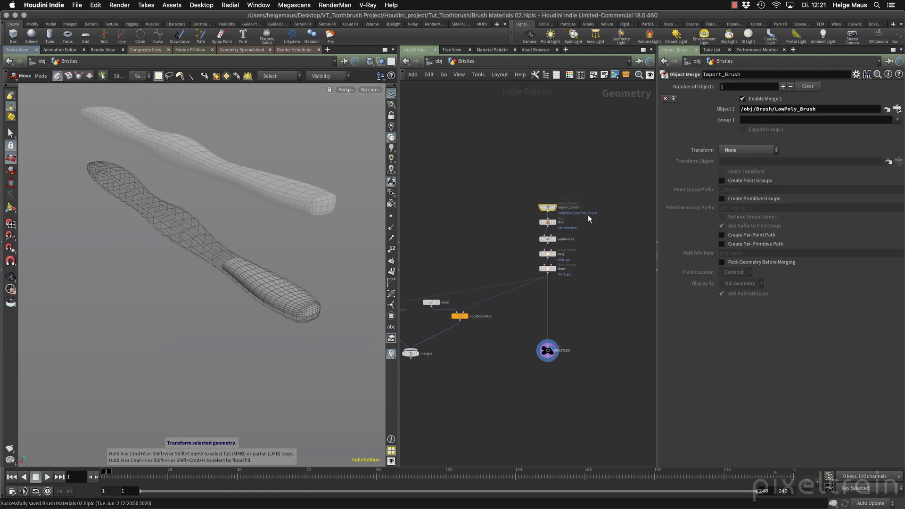
{"action": "left_click", "coordinate": [573, 190]}
{"action": "left_click", "coordinate": [547, 207]}
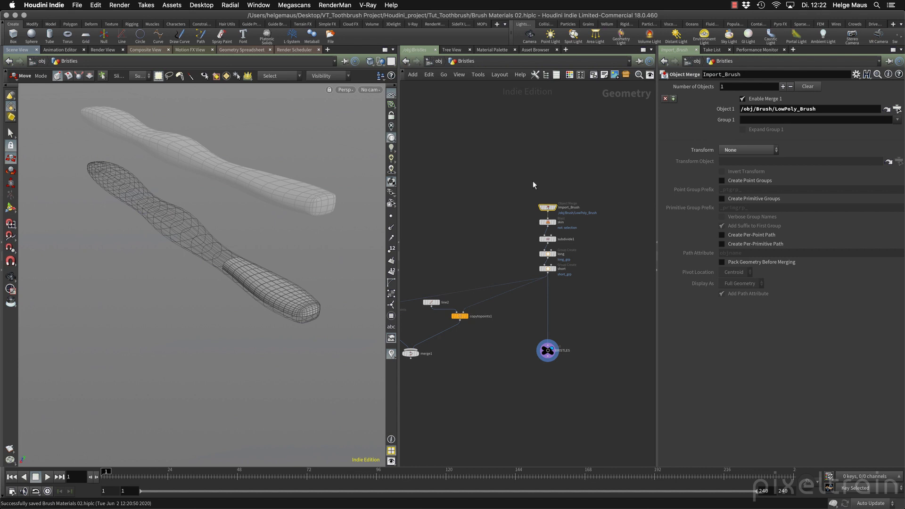
{"action": "left_click", "coordinate": [758, 152]}
{"action": "left_click", "coordinate": [751, 168]}
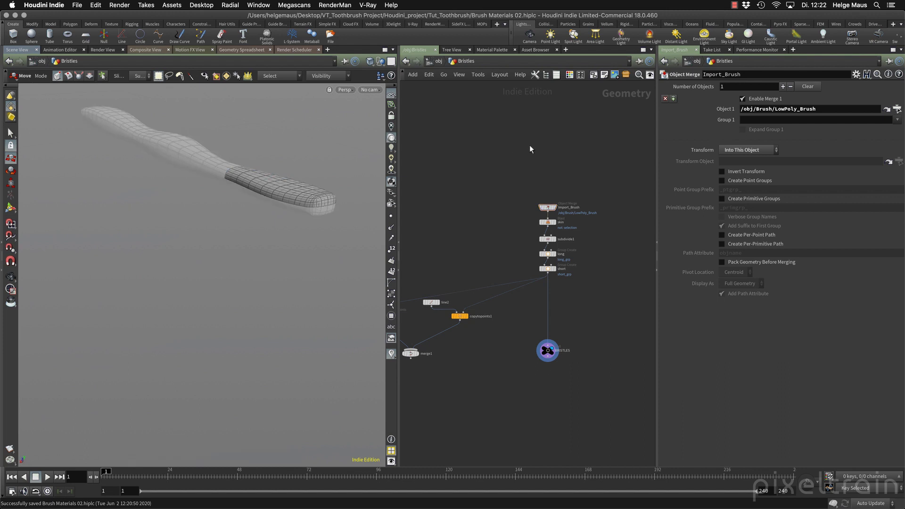
Return to the object level, display the long and short guide grooms with their hair objects, and select all four
{"action": "left_click", "coordinate": [439, 61]}
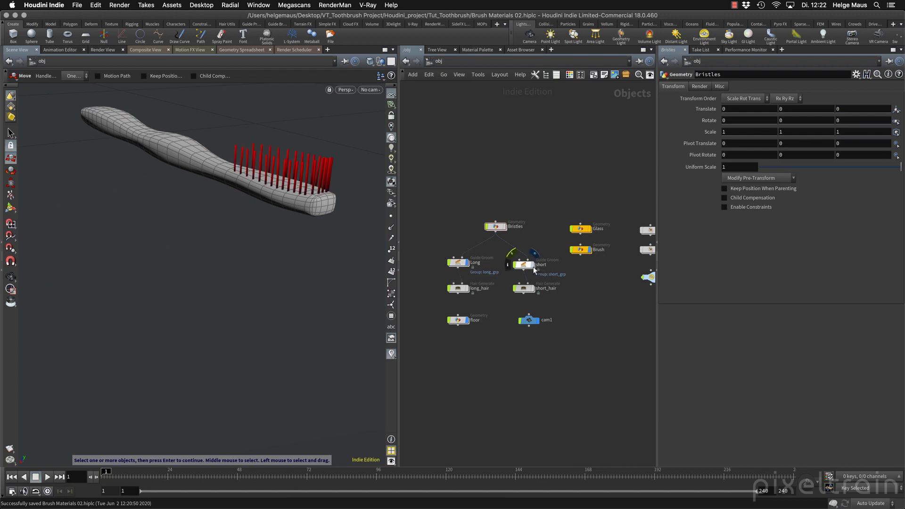
{"action": "key", "text": "Escape"}
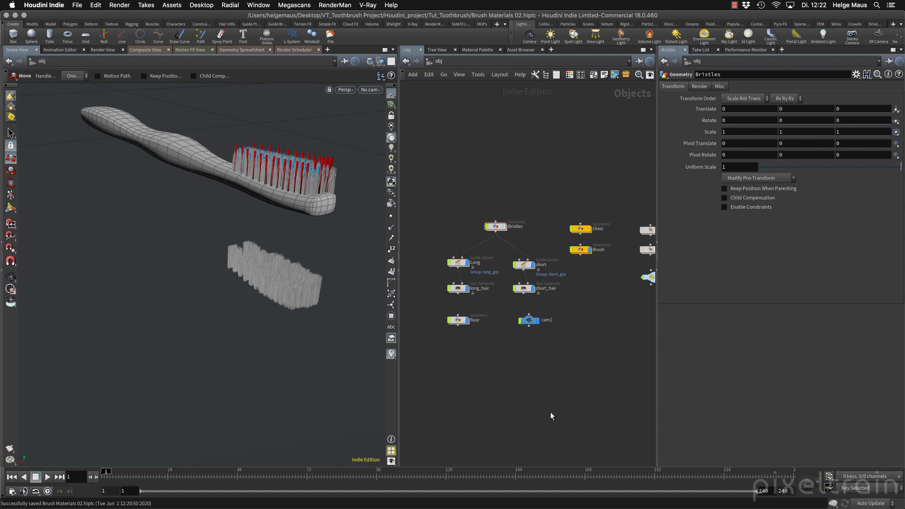
{"action": "left_click_drag", "start_coordinate": [427, 249], "coordinate": [554, 297]}
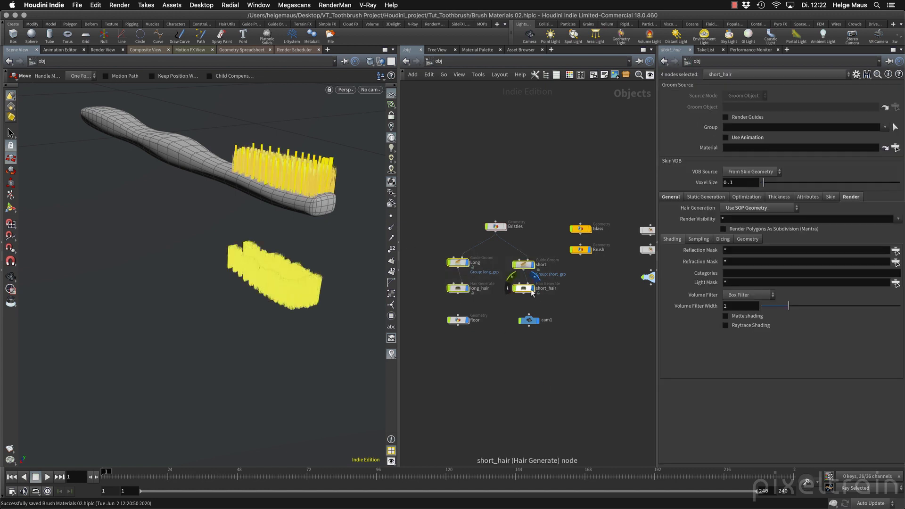
Set the Transform option of Import_Brush inside Bristles back to None
{"action": "double_click", "coordinate": [495, 226]}
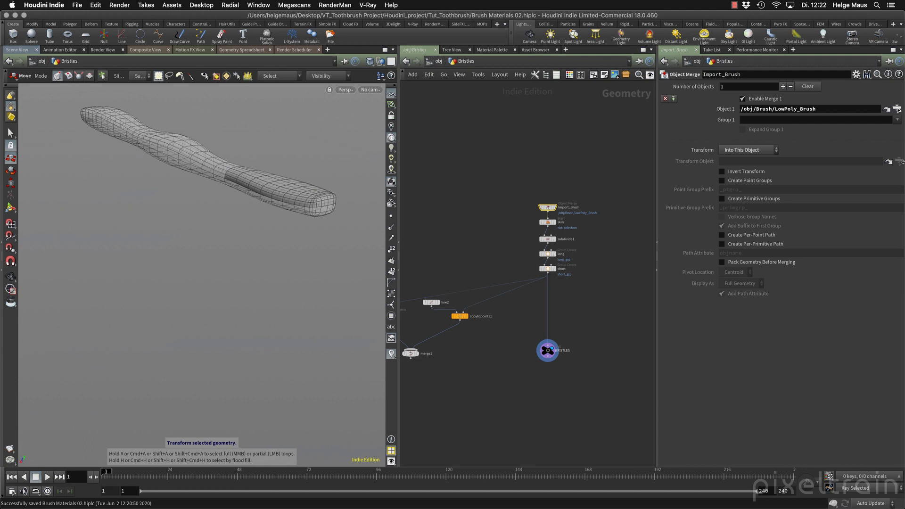
{"action": "left_click", "coordinate": [742, 149]}
{"action": "left_click", "coordinate": [742, 161]}
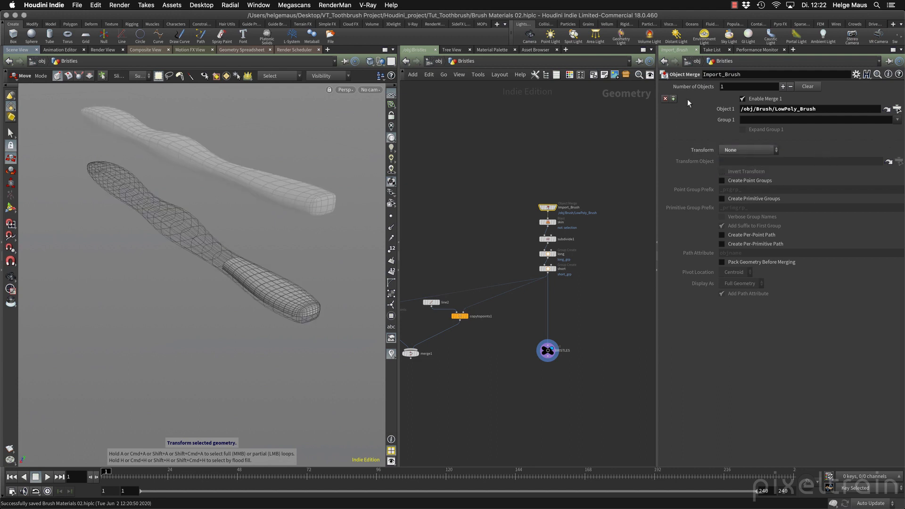
At the object level, place the Brush node above Bristles and reset its Y translation to 0
{"action": "left_click", "coordinate": [435, 61]}
{"action": "mouse_move", "coordinate": [581, 249]}
{"action": "left_mouse_down"}
{"action": "mouse_move", "coordinate": [503, 170]}
{"action": "mouse_move", "coordinate": [496, 195]}
{"action": "left_mouse_up"}
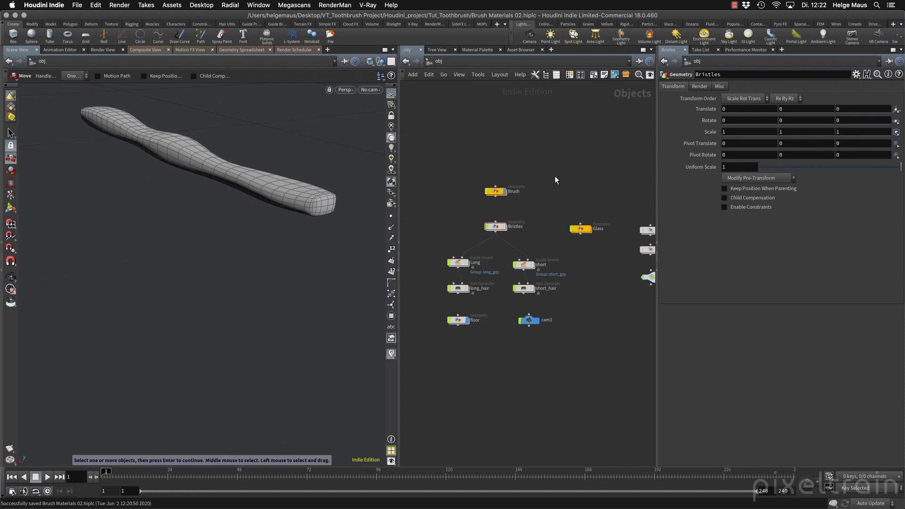
{"action": "left_click", "coordinate": [495, 192]}
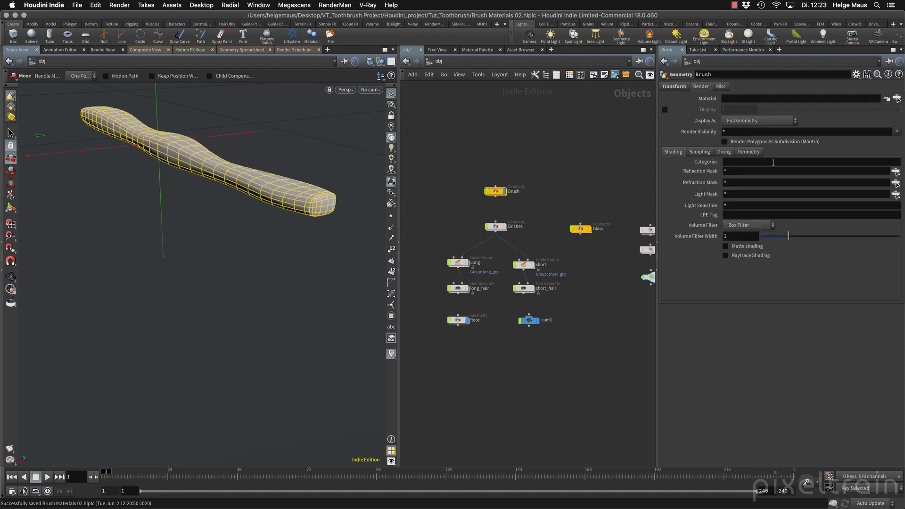
{"action": "left_click", "coordinate": [680, 89]}
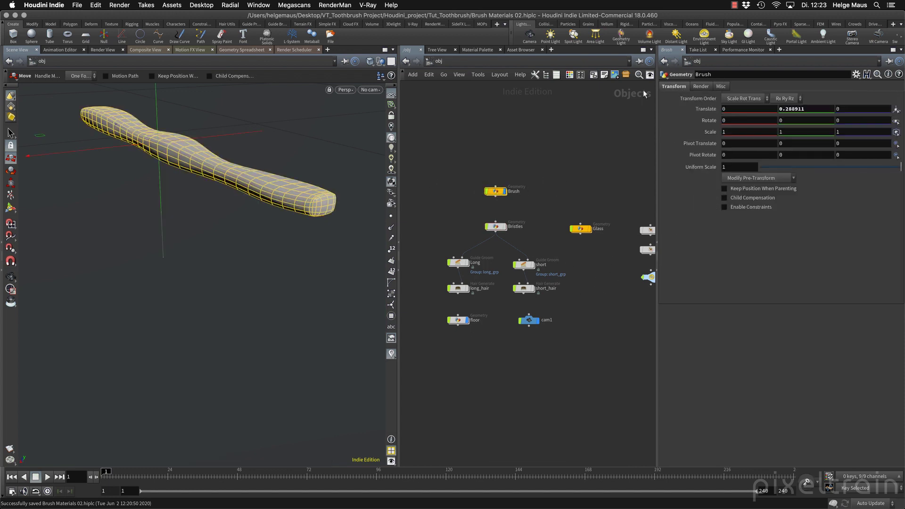
{"action": "double_click", "coordinate": [811, 109]}
{"action": "type", "text": "0"}
{"action": "key", "text": "Return"}
{"action": "left_click", "coordinate": [635, 395]}
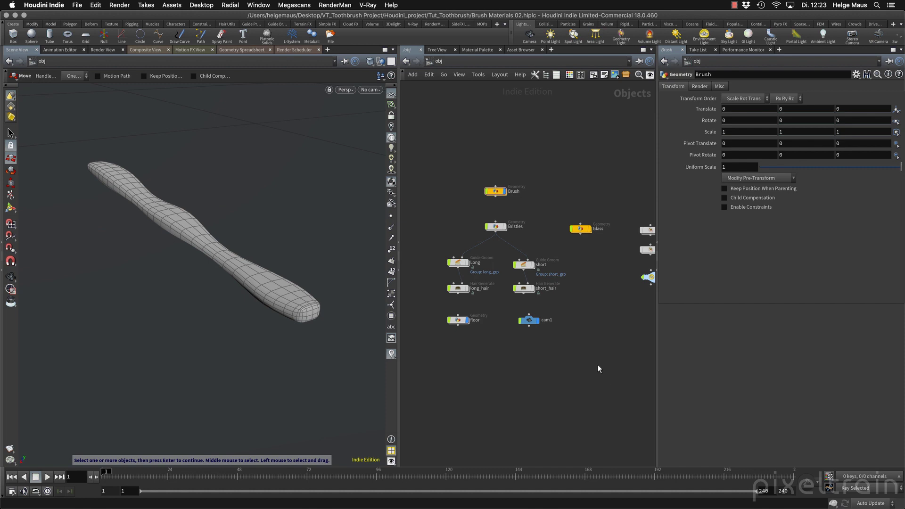
Collapse the Brush, Bristles, groom and hair nodes into one subnetwork and rename it Brush
{"action": "mouse_move", "coordinate": [420, 180]}
{"action": "left_mouse_down"}
{"action": "mouse_move", "coordinate": [538, 298]}
{"action": "mouse_move", "coordinate": [556, 302]}
{"action": "left_mouse_up"}
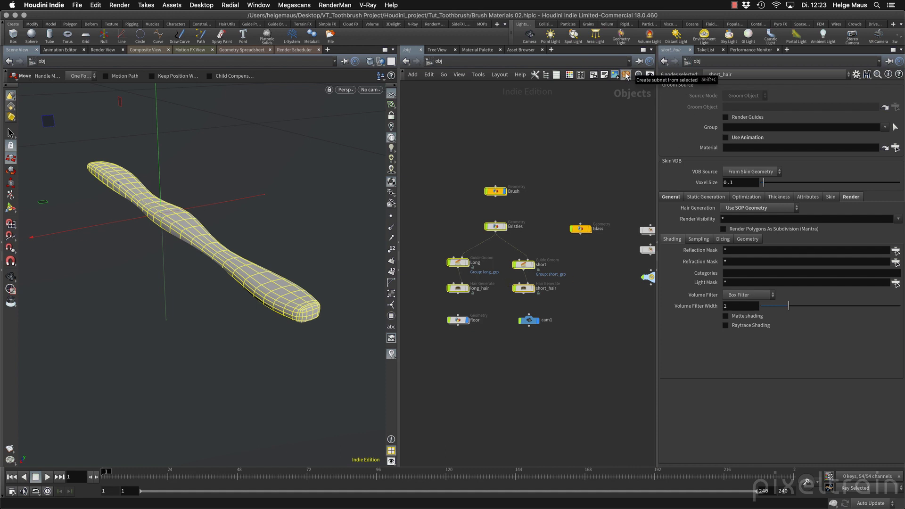
{"action": "left_click", "coordinate": [626, 75]}
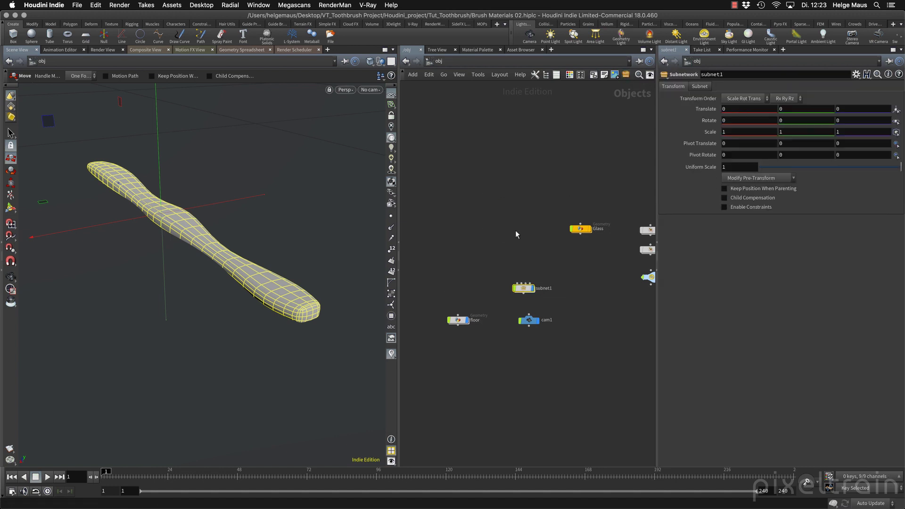
{"action": "left_click_drag", "start_coordinate": [536, 298], "coordinate": [461, 212]}
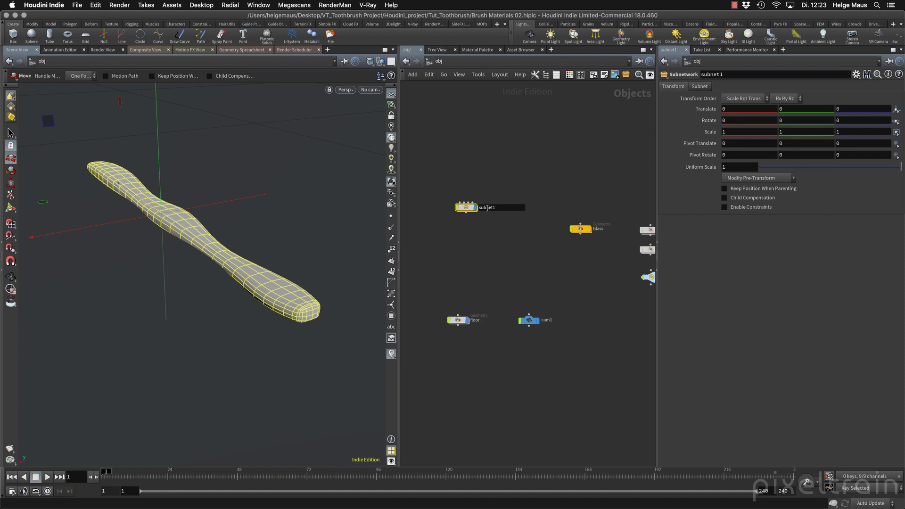
{"action": "type", "text": "Brush"}
{"action": "key", "text": "Return"}
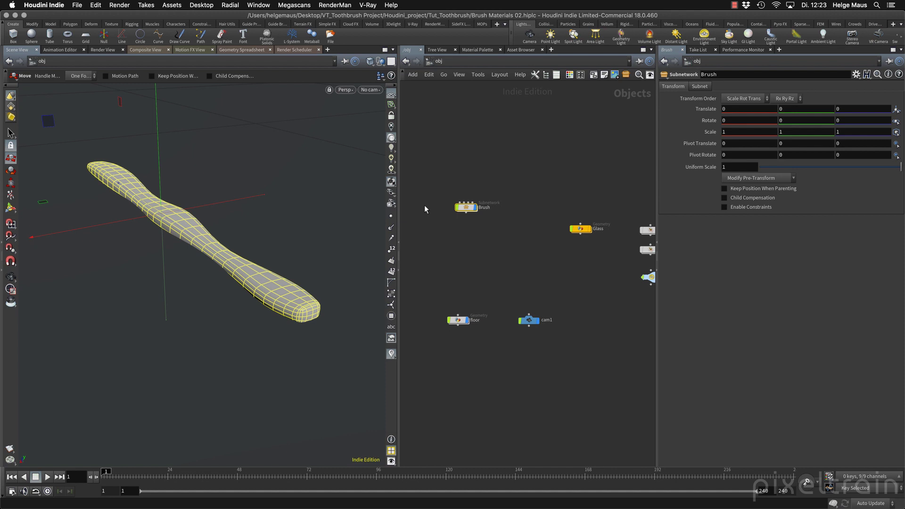
Color the Brush subnetwork and floor nodes orange and stack them in a column beneath the Glass node
{"action": "left_click_drag", "start_coordinate": [465, 207], "coordinate": [468, 259]}
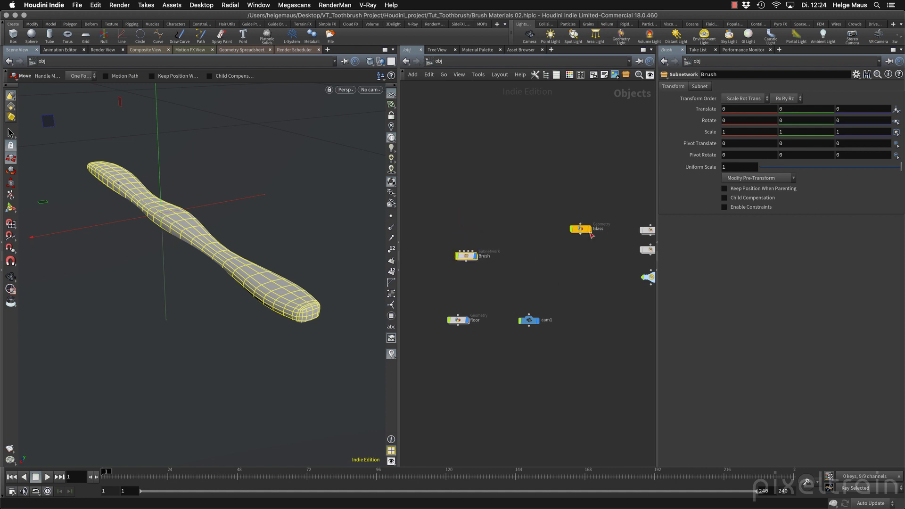
{"action": "middle_click_drag", "start_coordinate": [584, 275], "coordinate": [558, 252]}
{"action": "key", "text": "c"}
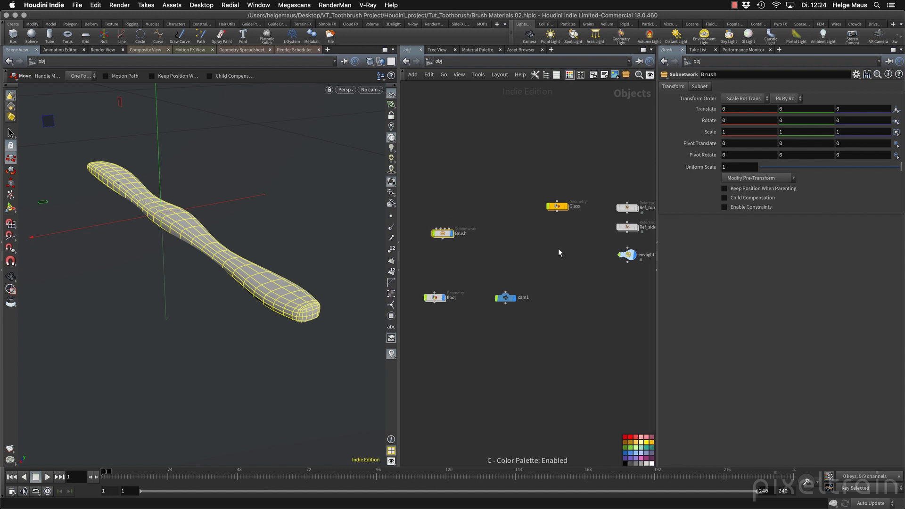
{"action": "mouse_move", "coordinate": [652, 447]}
{"action": "left_mouse_down"}
{"action": "mouse_move", "coordinate": [447, 209]}
{"action": "mouse_move", "coordinate": [446, 235]}
{"action": "left_mouse_up"}
{"action": "mouse_move", "coordinate": [652, 448]}
{"action": "left_mouse_down"}
{"action": "mouse_move", "coordinate": [647, 419]}
{"action": "mouse_move", "coordinate": [437, 299]}
{"action": "mouse_move", "coordinate": [443, 214]}
{"action": "left_mouse_up"}
{"action": "left_click_drag", "start_coordinate": [556, 207], "coordinate": [444, 195]}
{"action": "left_click", "coordinate": [624, 334]}
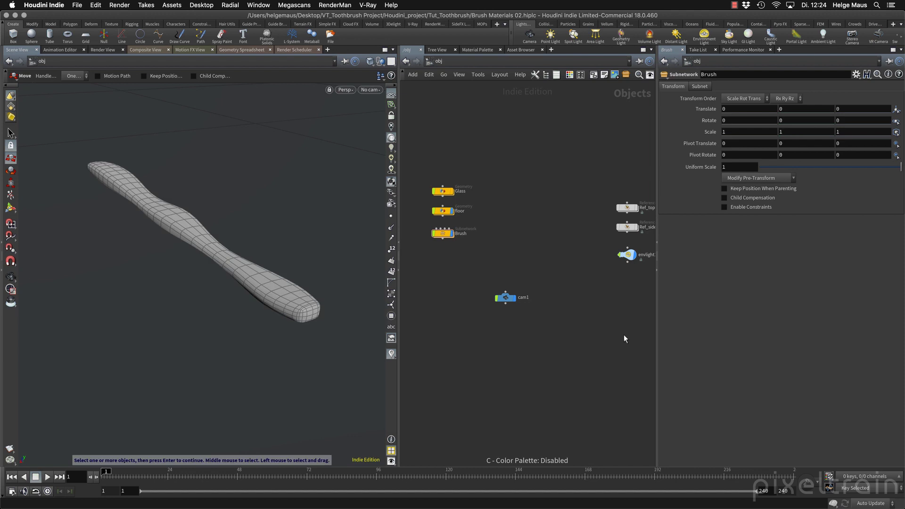
In the Brush subnetwork, move the input nodes up clear of the geometry nodes and check the inner Brush object's transform
{"action": "left_click", "coordinate": [442, 234]}
{"action": "double_click", "coordinate": [442, 234]}
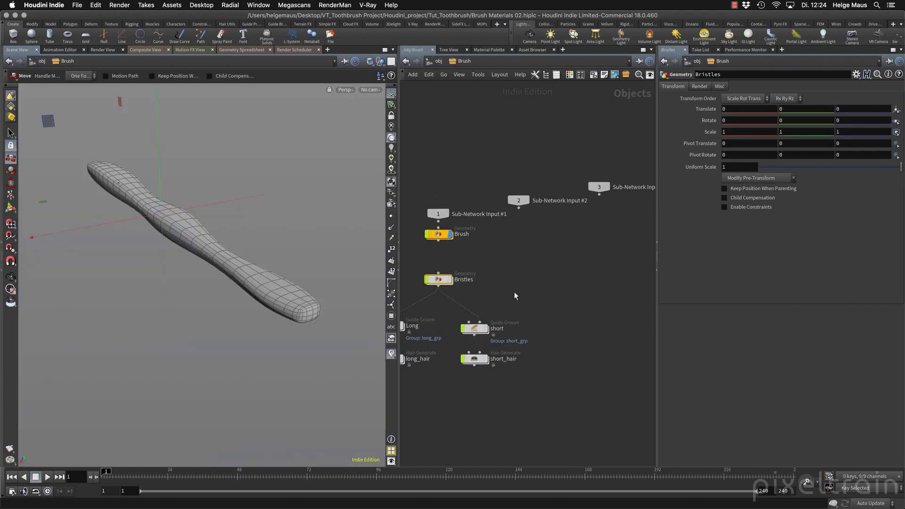
{"action": "scroll", "coordinate": [513, 292], "scroll_direction": "down", "scroll_amount": 2}
{"action": "middle_click_drag", "start_coordinate": [516, 290], "coordinate": [559, 267]}
{"action": "left_click_drag", "start_coordinate": [490, 207], "coordinate": [472, 162]}
{"action": "left_click_drag", "start_coordinate": [560, 192], "coordinate": [572, 160]}
{"action": "left_click_drag", "start_coordinate": [624, 188], "coordinate": [626, 185]}
{"action": "middle_click_drag", "start_coordinate": [610, 219], "coordinate": [594, 208]}
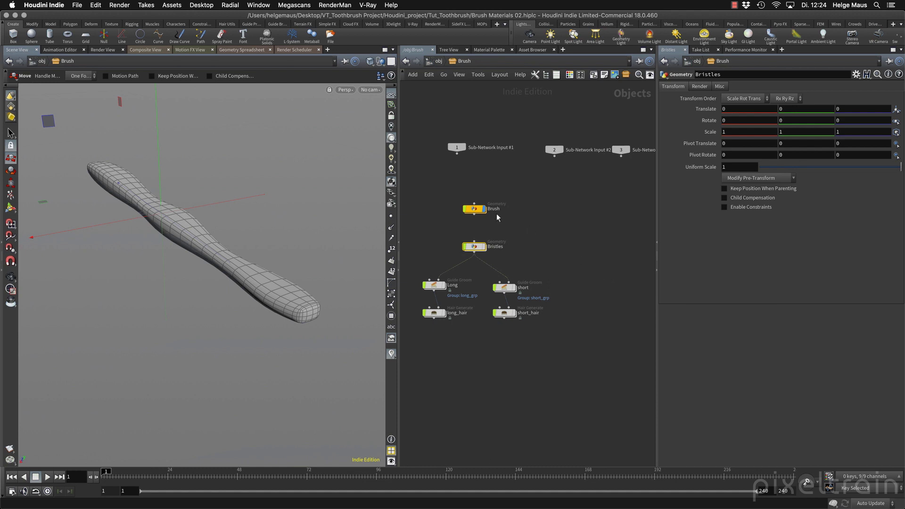
{"action": "left_click", "coordinate": [474, 209]}
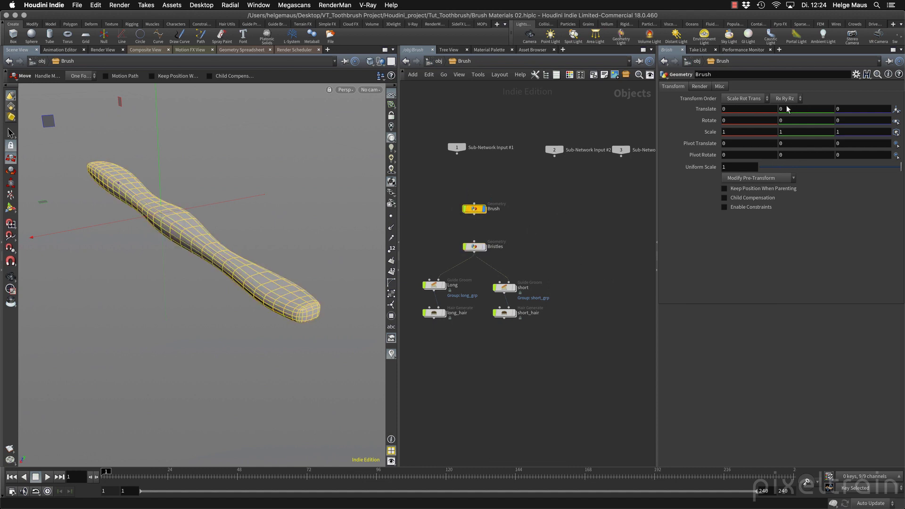
{"action": "left_click", "coordinate": [438, 62]}
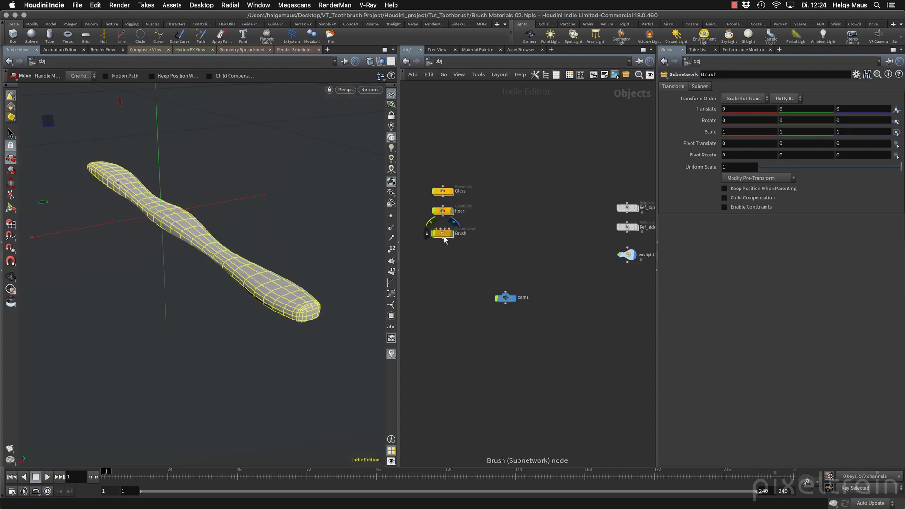
Move the Brush subnetwork up along Y by about 0.52
{"action": "key", "text": "Escape"}
{"action": "left_click_drag", "start_coordinate": [142, 245], "coordinate": [51, 268]}
{"action": "key", "text": "t"}
{"action": "left_click", "coordinate": [226, 176]}
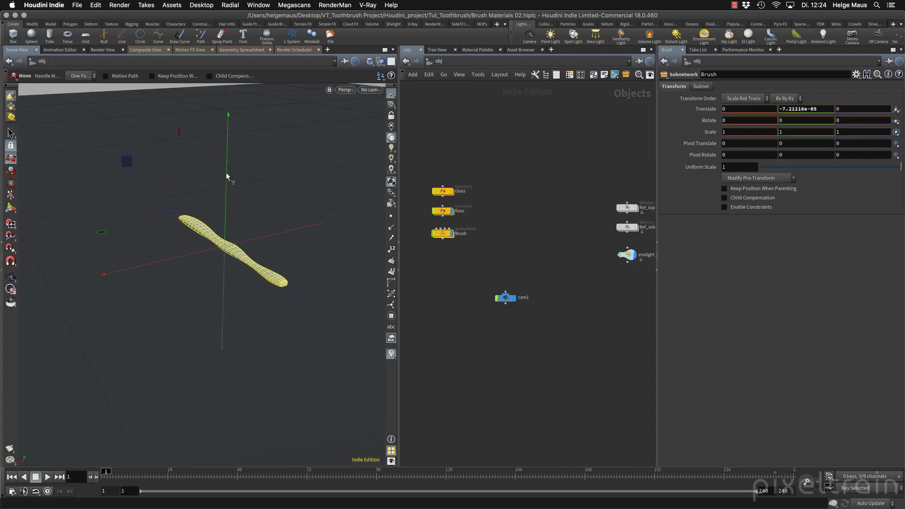
{"action": "left_click_drag", "start_coordinate": [226, 197], "coordinate": [230, 140]}
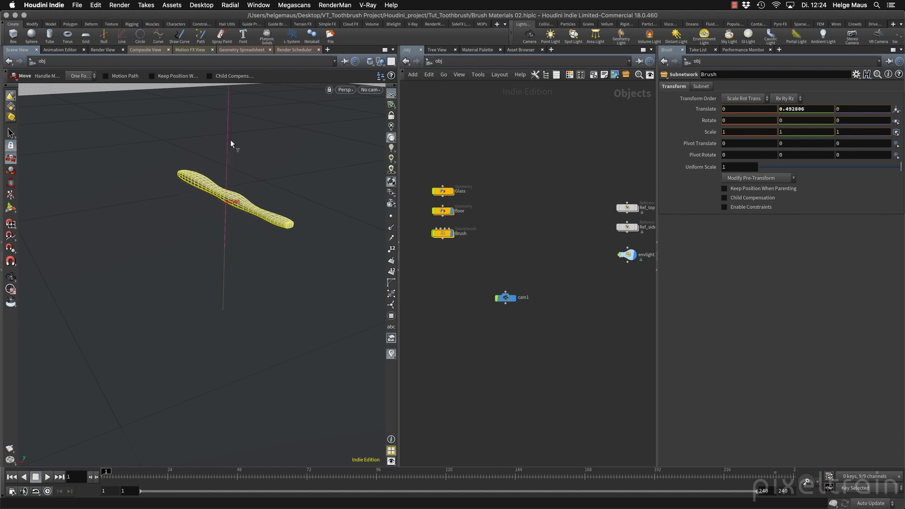
Rotate the Brush subnetwork freely to about -12, 37 and -4 degrees, and open it to check the inner Brush's transform
{"action": "left_click", "coordinate": [10, 170]}
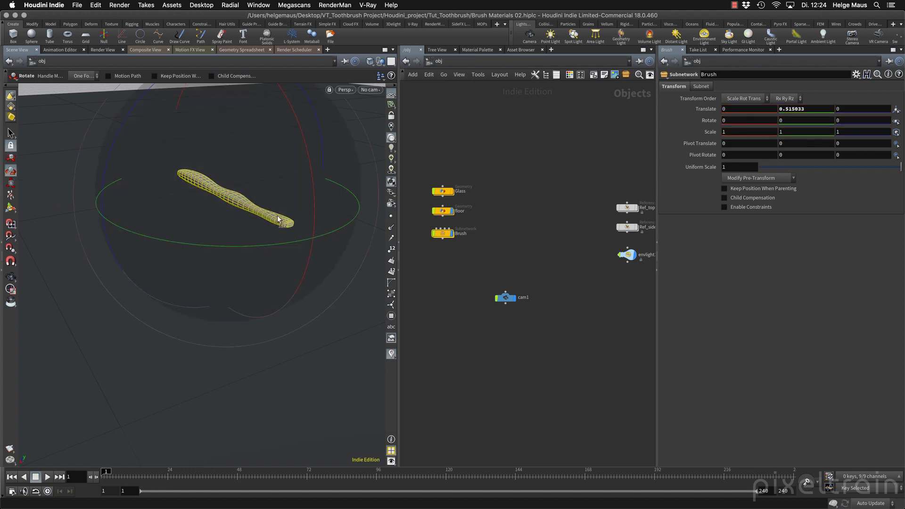
{"action": "mouse_move", "coordinate": [312, 242]}
{"action": "left_mouse_down"}
{"action": "mouse_move", "coordinate": [353, 244]}
{"action": "mouse_move", "coordinate": [366, 236]}
{"action": "left_mouse_up"}
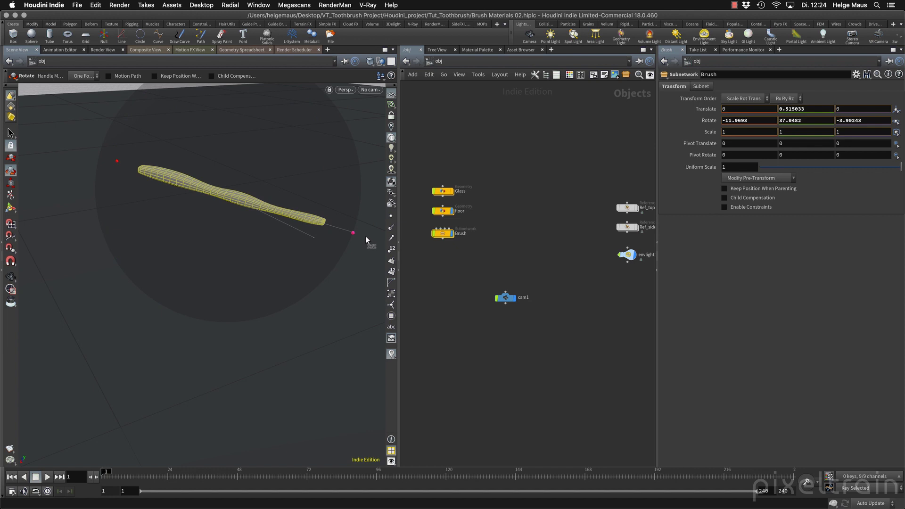
{"action": "left_click", "coordinate": [524, 253]}
{"action": "double_click", "coordinate": [443, 233]}
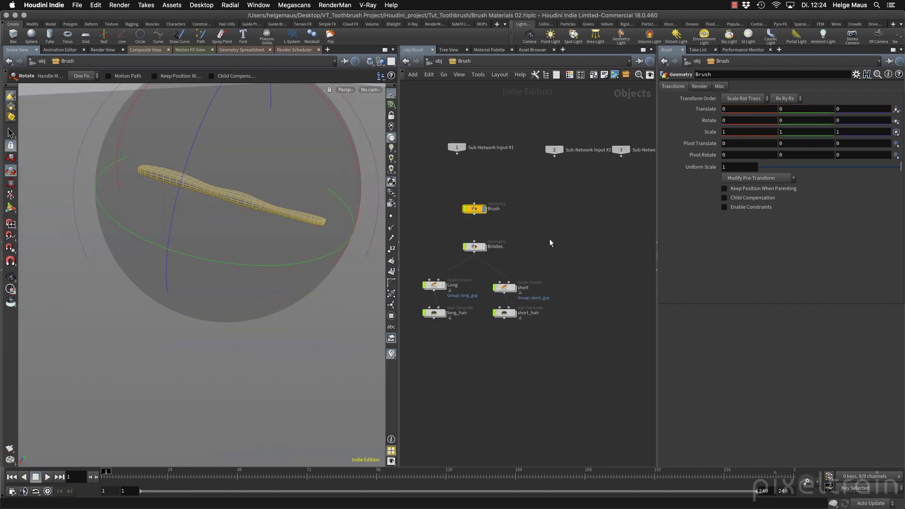
Display the Long and short guide grooms in the Brush subnetwork and examine the guides closely on the brush head
{"action": "middle_click_drag", "start_coordinate": [550, 239], "coordinate": [564, 236]}
{"action": "mouse_move", "coordinate": [494, 210]}
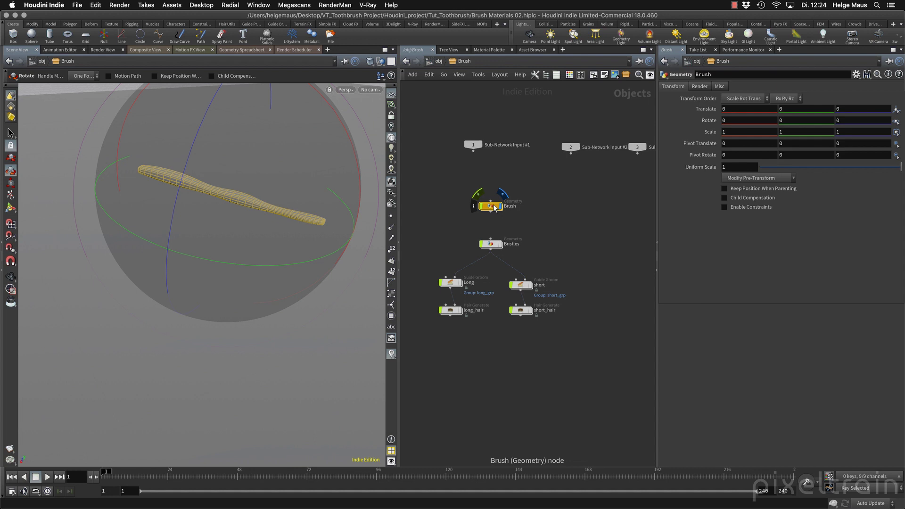
{"action": "mouse_move", "coordinate": [503, 251]}
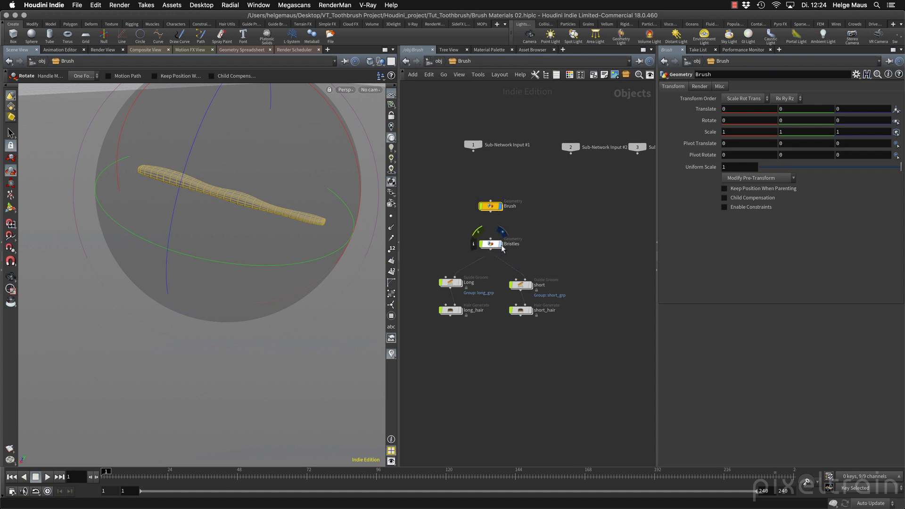
{"action": "mouse_move", "coordinate": [485, 268]}
{"action": "mouse_move", "coordinate": [460, 286]}
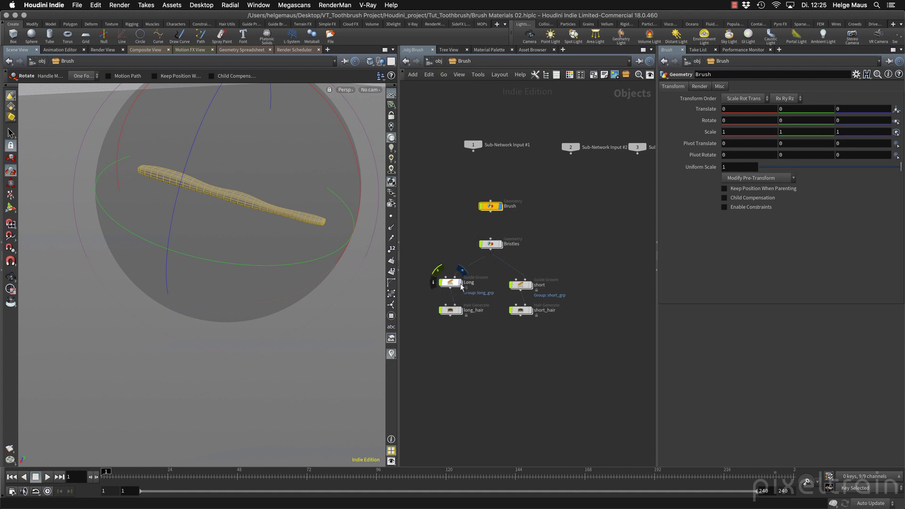
{"action": "mouse_move", "coordinate": [530, 290]}
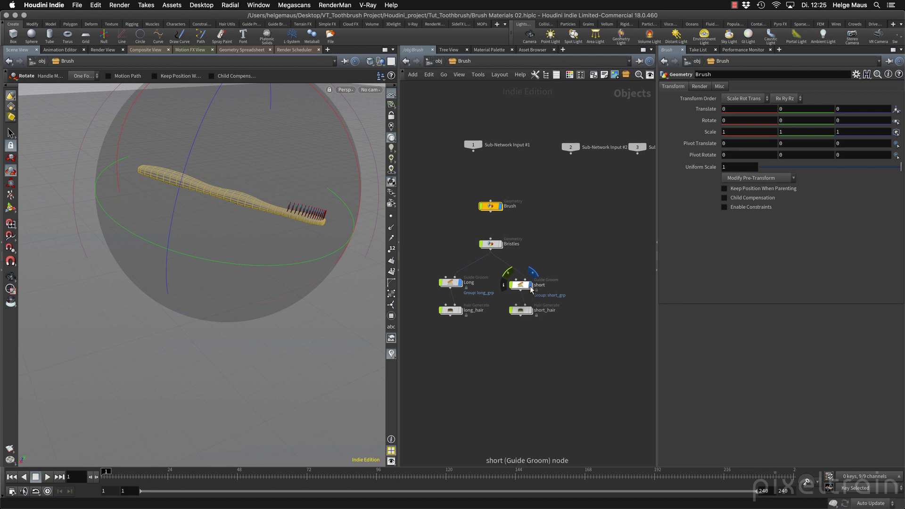
{"action": "left_click", "coordinate": [9, 135]}
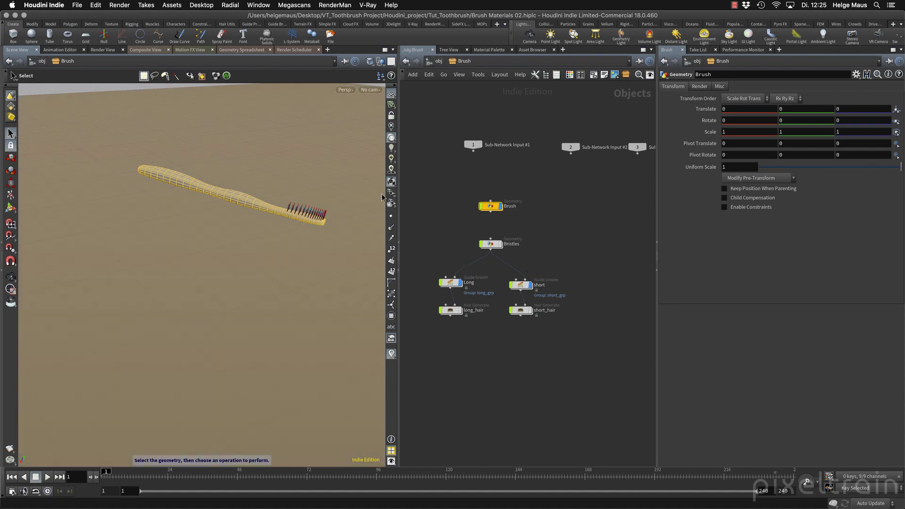
{"action": "key", "text": "space"}
{"action": "left_click_drag", "start_coordinate": [131, 218], "coordinate": [214, 202]}
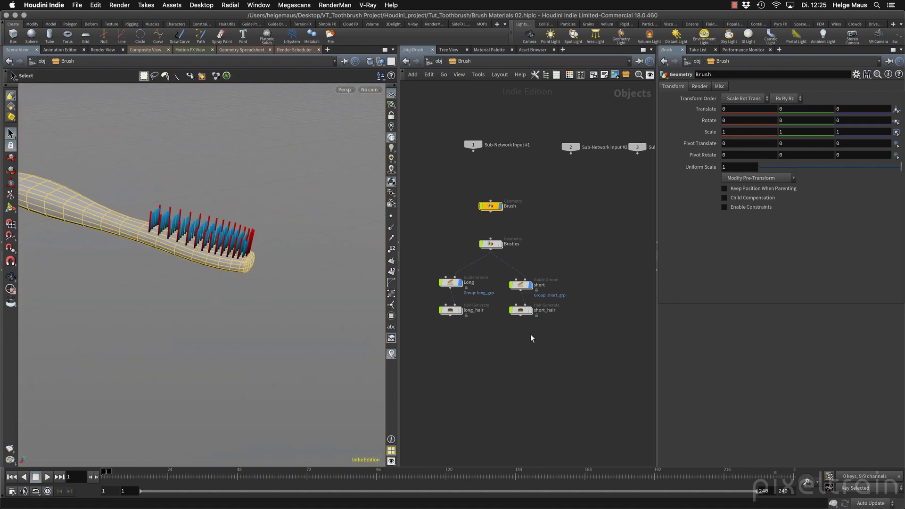
Hide the Long and short guide grooms and display the short_hair and long_hair nodes instead
{"action": "left_click", "coordinate": [531, 311]}
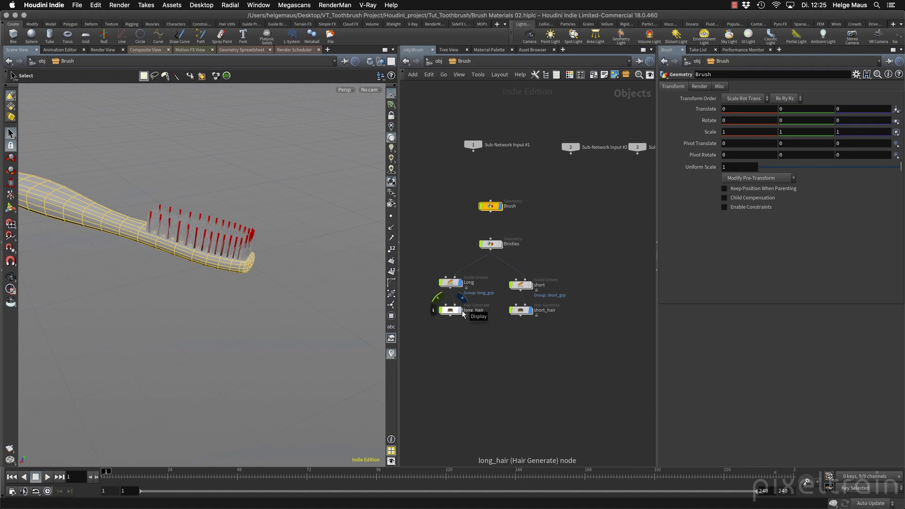
{"action": "left_click", "coordinate": [450, 284]}
{"action": "mouse_move", "coordinate": [122, 288]}
{"action": "left_mouse_down"}
{"action": "mouse_move", "coordinate": [68, 295]}
{"action": "mouse_move", "coordinate": [155, 286]}
{"action": "mouse_move", "coordinate": [256, 255]}
{"action": "mouse_move", "coordinate": [264, 264]}
{"action": "mouse_move", "coordinate": [225, 264]}
{"action": "mouse_move", "coordinate": [286, 262]}
{"action": "mouse_move", "coordinate": [273, 273]}
{"action": "left_mouse_up"}
{"action": "key", "text": "s"}
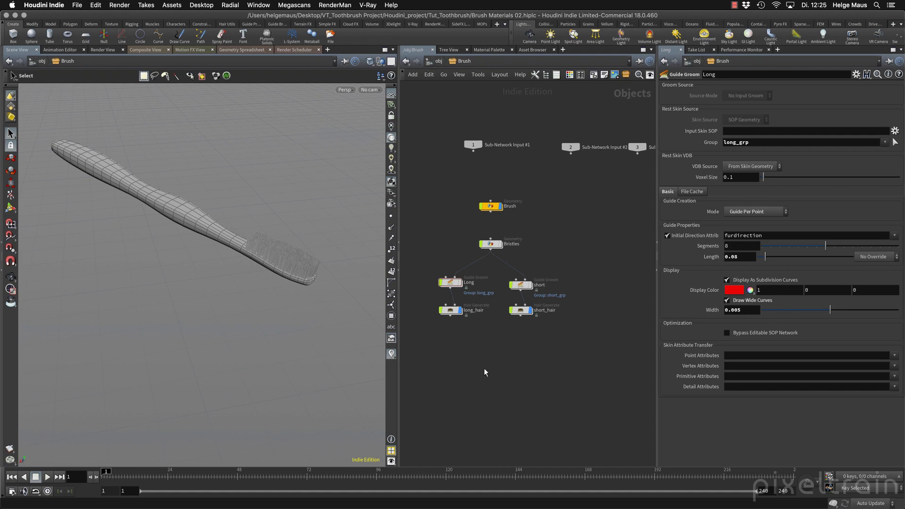
Inspect the guidegroom1 settings in long_hair's modify network, then return to object level
{"action": "double_click", "coordinate": [450, 310]}
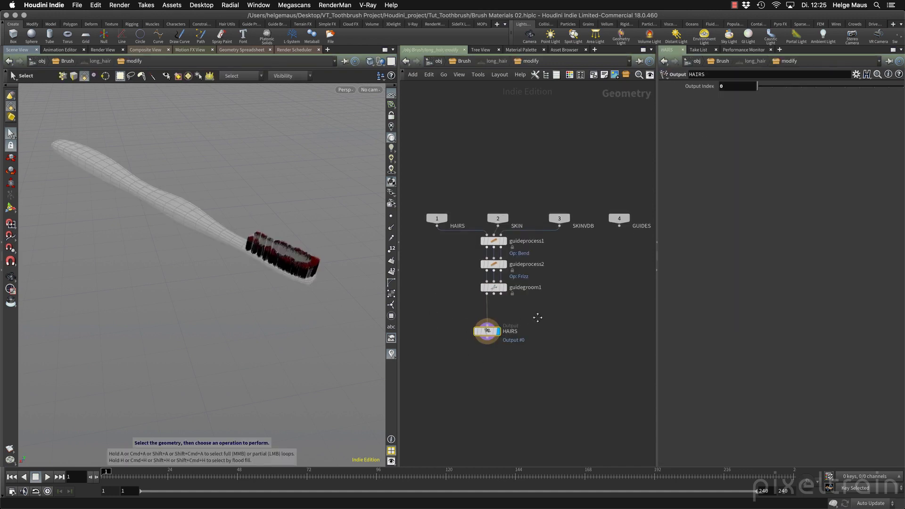
{"action": "left_click_drag", "start_coordinate": [510, 307], "coordinate": [449, 293]}
{"action": "mouse_move", "coordinate": [490, 302]}
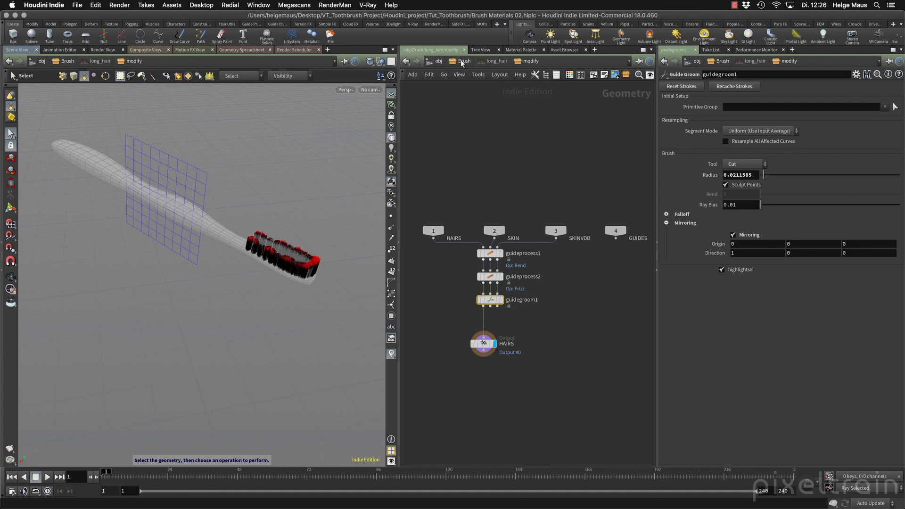
{"action": "left_click", "coordinate": [438, 62]}
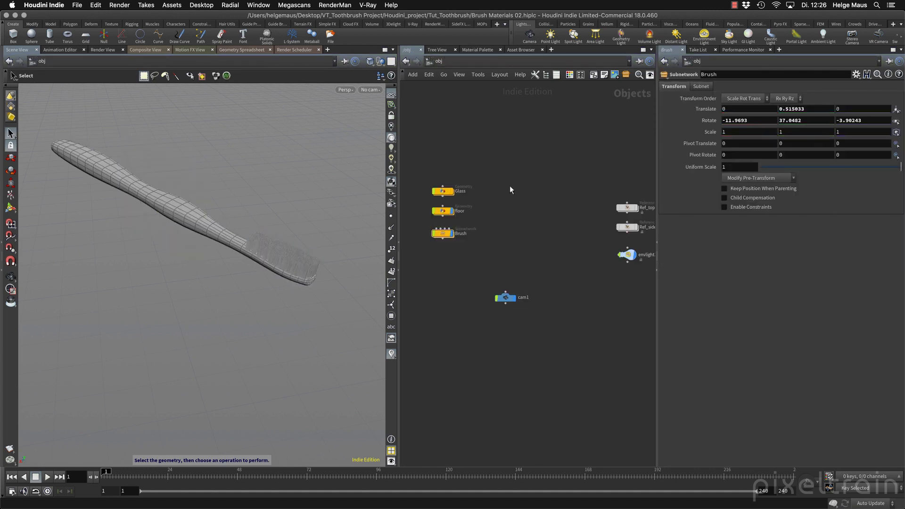
Duplicate the Brush subnetwork beside the original and move the copy freely to about -0.18, 0.95 and 0.23
{"action": "left_click", "coordinate": [445, 234]}
{"action": "left_click_drag", "start_coordinate": [445, 234], "coordinate": [519, 238], "text": "alt"}
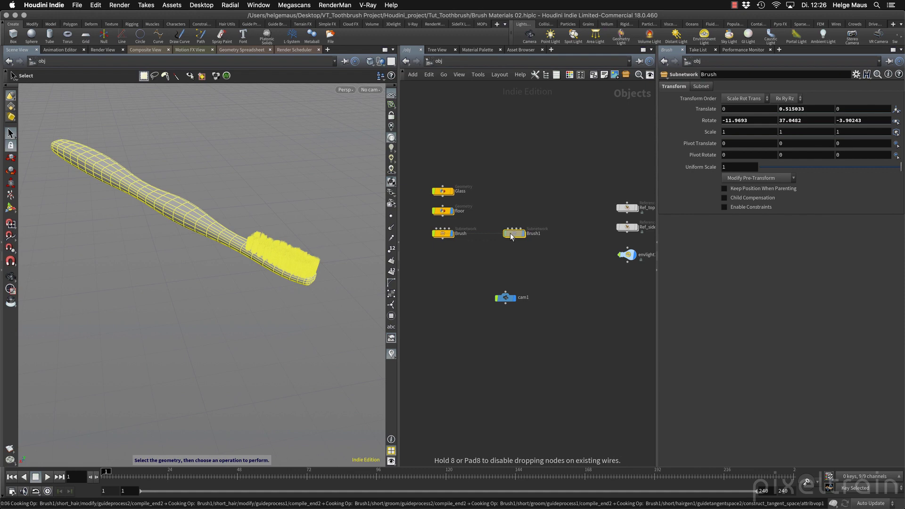
{"action": "left_click", "coordinate": [511, 235]}
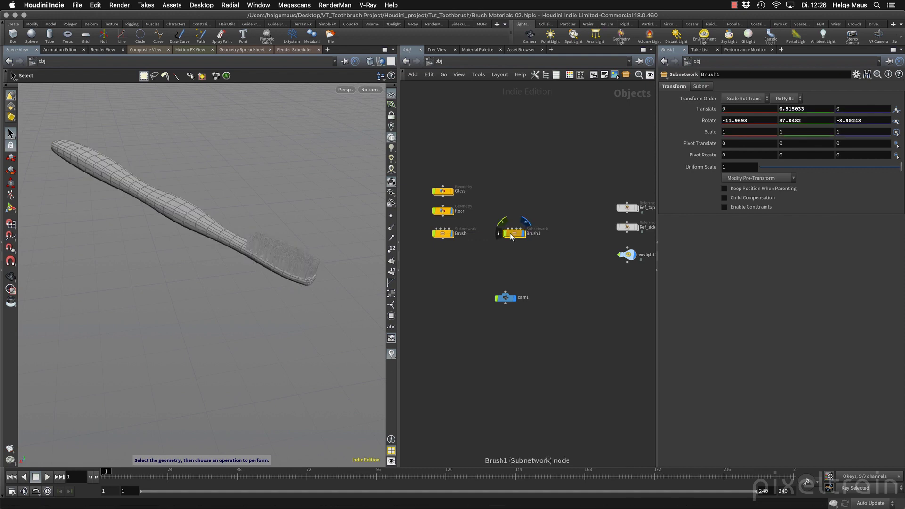
{"action": "right_click_drag", "start_coordinate": [234, 256], "coordinate": [117, 258]}
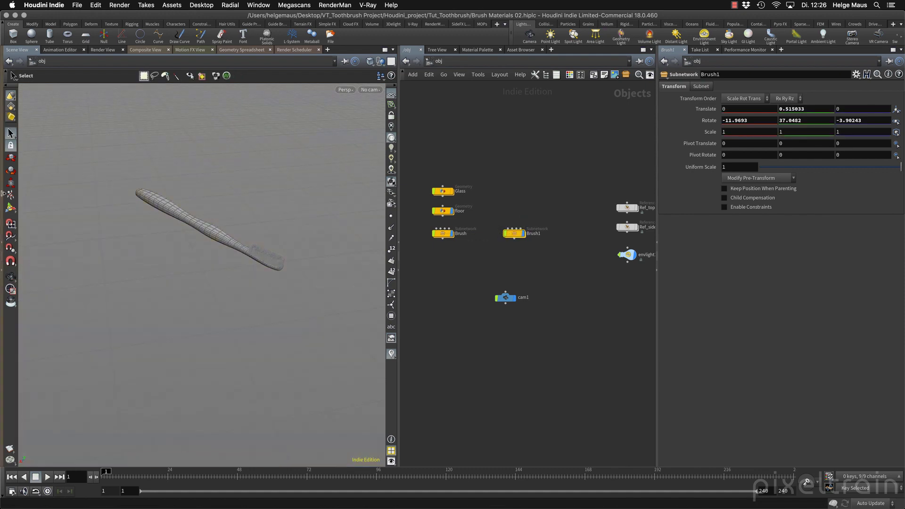
{"action": "left_click", "coordinate": [10, 209]}
{"action": "left_click_drag", "start_coordinate": [203, 234], "coordinate": [215, 176]}
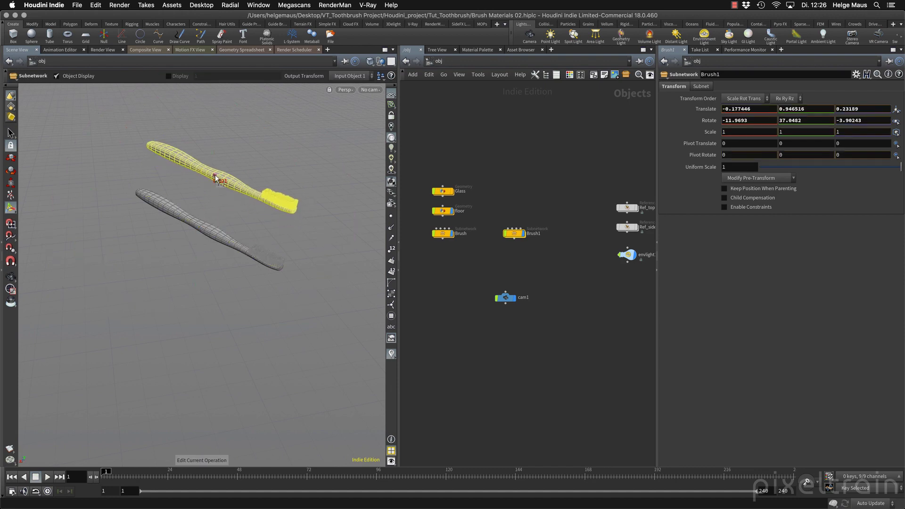
View both toothbrushes from another angle and delete the duplicated Brush subnetwork
{"action": "left_click", "coordinate": [442, 302]}
{"action": "key", "text": "Escape"}
{"action": "mouse_move", "coordinate": [260, 279]}
{"action": "left_mouse_down"}
{"action": "mouse_move", "coordinate": [329, 239]}
{"action": "mouse_move", "coordinate": [135, 250]}
{"action": "mouse_move", "coordinate": [199, 297]}
{"action": "mouse_move", "coordinate": [263, 253]}
{"action": "mouse_move", "coordinate": [228, 261]}
{"action": "mouse_move", "coordinate": [313, 236]}
{"action": "mouse_move", "coordinate": [269, 269]}
{"action": "mouse_move", "coordinate": [144, 234]}
{"action": "mouse_move", "coordinate": [290, 242]}
{"action": "mouse_move", "coordinate": [264, 250]}
{"action": "mouse_move", "coordinate": [275, 249]}
{"action": "left_mouse_up"}
{"action": "left_click_drag", "start_coordinate": [538, 250], "coordinate": [538, 250]}
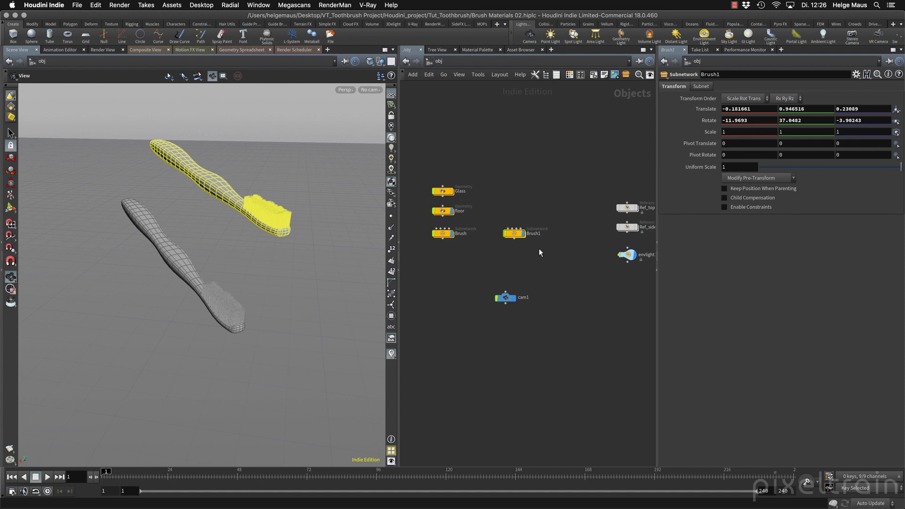
{"action": "key", "text": "Delete"}
Look through cam1, lock the camera to the view, reframe it closer on the toothbrush and save the scene
{"action": "left_click_drag", "start_coordinate": [246, 302], "coordinate": [246, 299]}
{"action": "left_click", "coordinate": [370, 90]}
{"action": "left_click", "coordinate": [398, 121]}
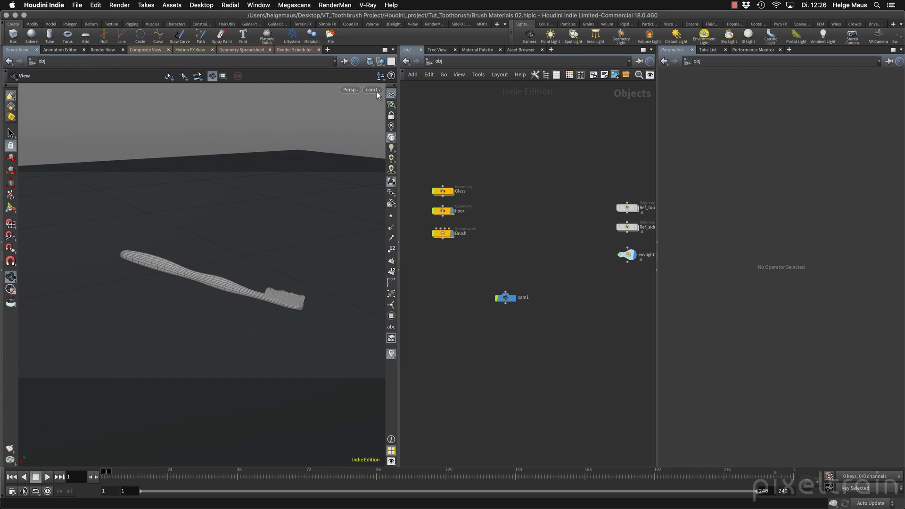
{"action": "left_click", "coordinate": [391, 116]}
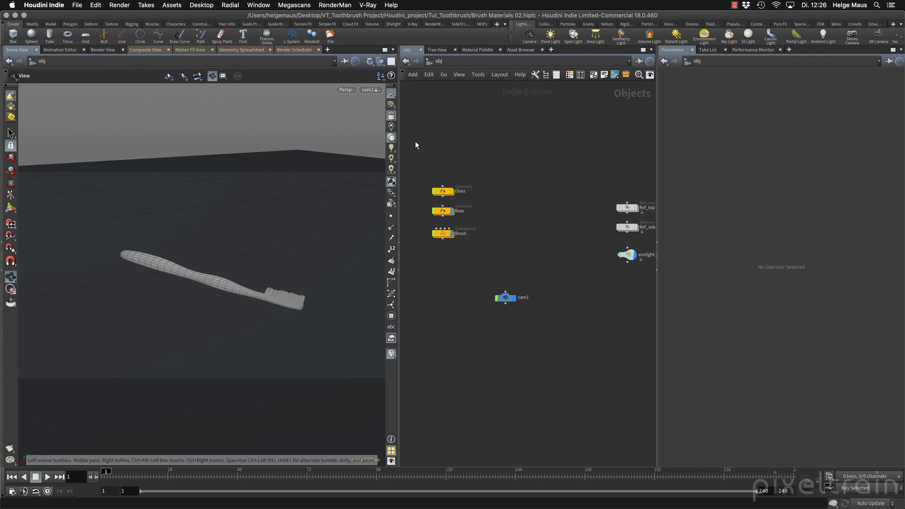
{"action": "scroll", "coordinate": [283, 264], "scroll_direction": "up", "scroll_amount": 3}
{"action": "mouse_move", "coordinate": [283, 264]}
{"action": "left_mouse_down"}
{"action": "mouse_move", "coordinate": [281, 241]}
{"action": "mouse_move", "coordinate": [272, 269]}
{"action": "left_mouse_up"}
{"action": "left_click_drag", "start_coordinate": [167, 268], "coordinate": [183, 269]}
{"action": "key", "text": "super+s"}
{"action": "key", "text": "super+s"}
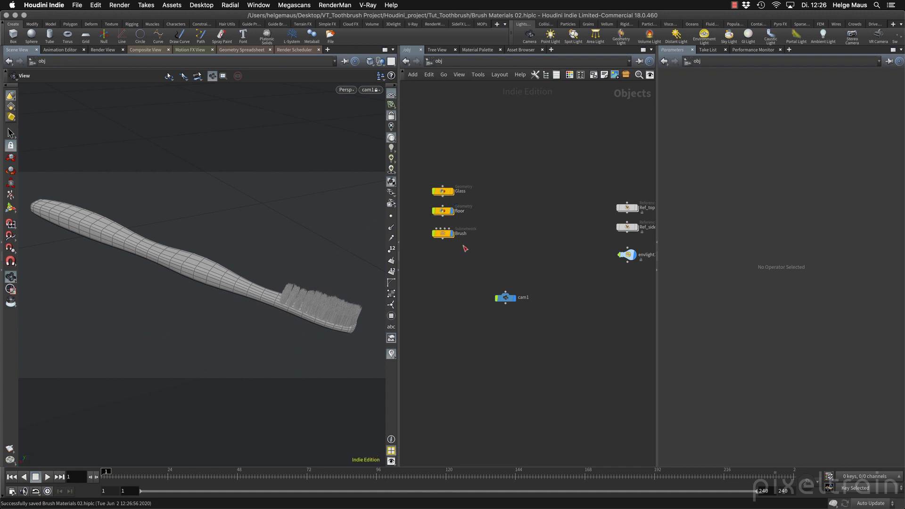
Hide the long_hair and short_hair nodes inside the Brush subnetwork and save the scene
{"action": "double_click", "coordinate": [441, 233]}
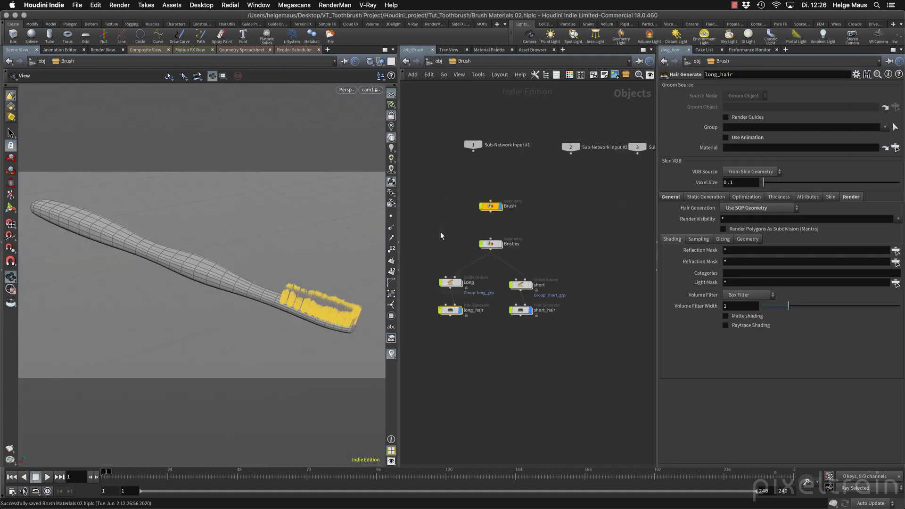
{"action": "left_click", "coordinate": [460, 309]}
{"action": "left_click", "coordinate": [531, 311]}
{"action": "key", "text": "super+s"}
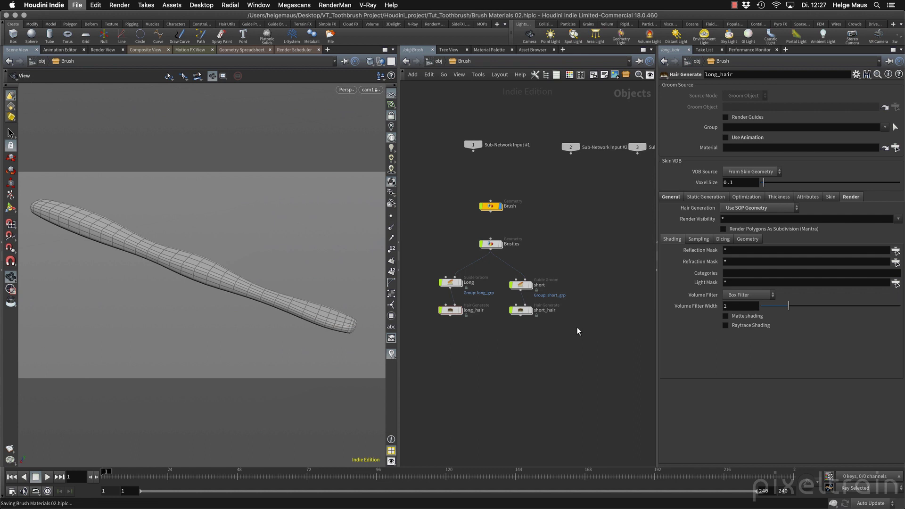
Return to object level, preview the toothbrush with a mantra_ipr render and save the scene
{"action": "left_click", "coordinate": [438, 61]}
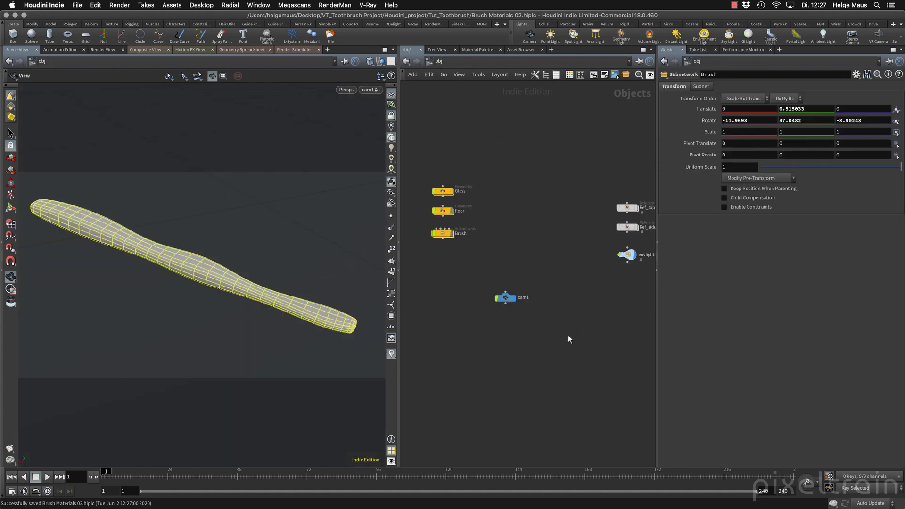
{"action": "key", "text": "super+s"}
{"action": "left_click", "coordinate": [108, 50]}
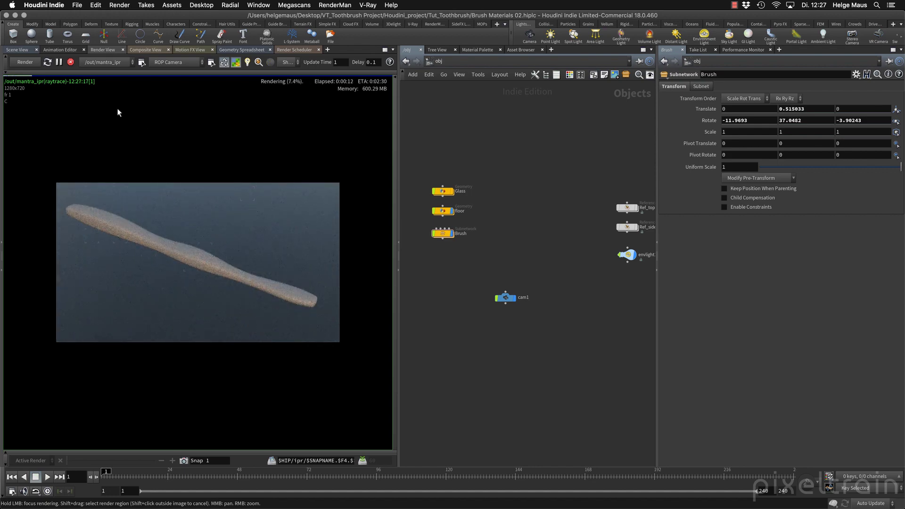
{"action": "key", "text": "super+s"}
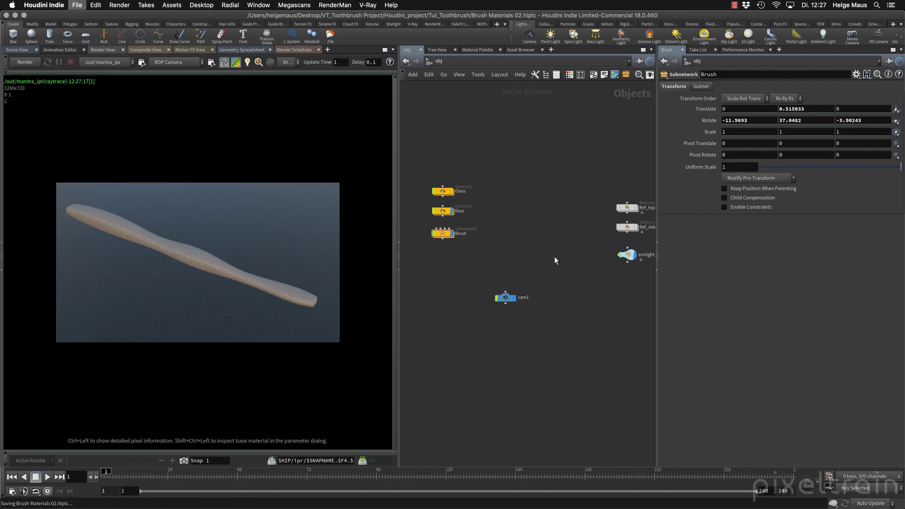
Add a Material Network beside the geometry nodes inside the Brush subnetwork and name it Brush1
{"action": "double_click", "coordinate": [443, 233]}
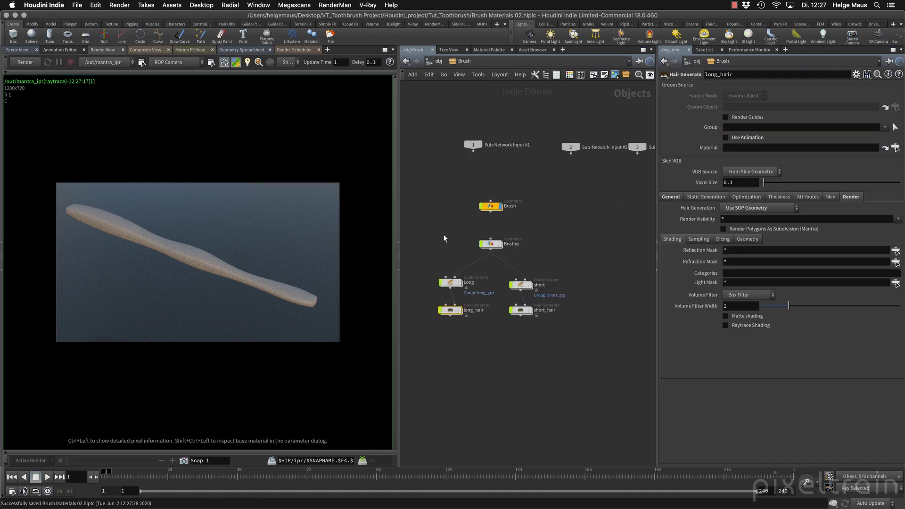
{"action": "middle_click_drag", "start_coordinate": [559, 244], "coordinate": [547, 217]}
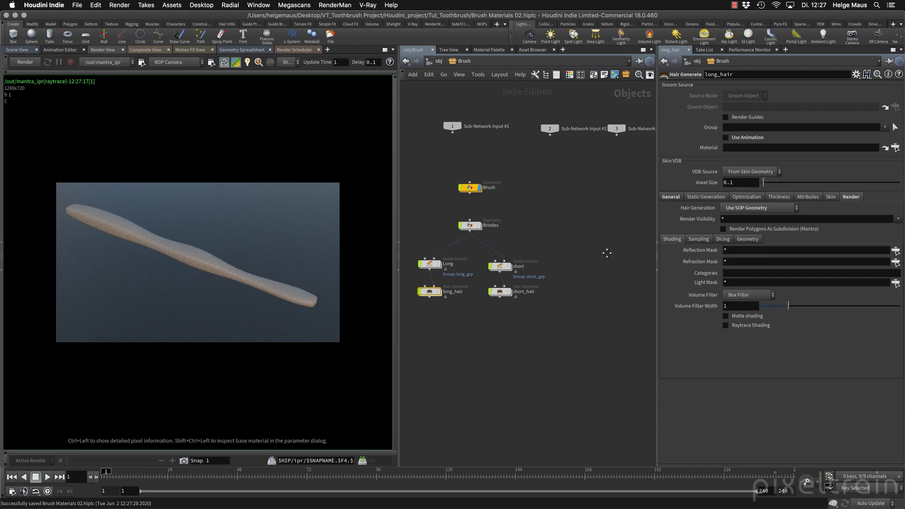
{"action": "middle_click_drag", "start_coordinate": [605, 252], "coordinate": [593, 262]}
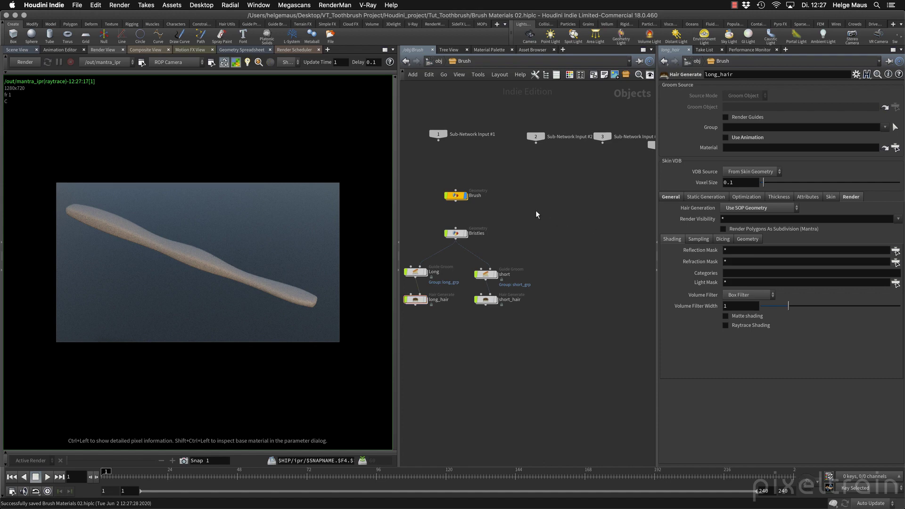
{"action": "key", "text": "Tab"}
{"action": "key", "text": "Escape"}
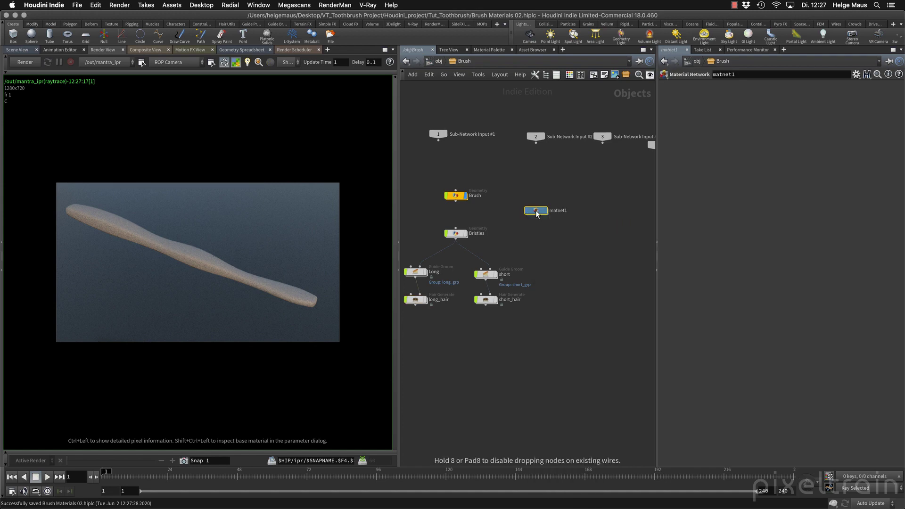
{"action": "left_click", "coordinate": [534, 220]}
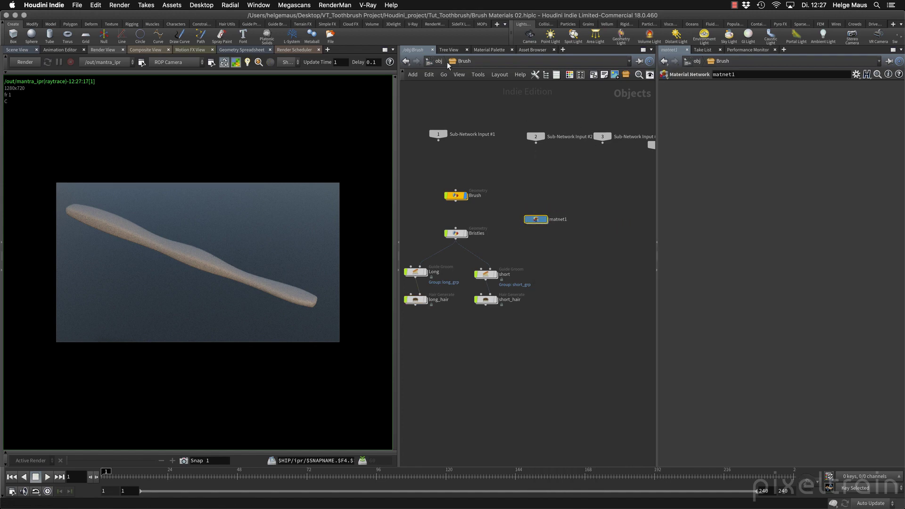
{"action": "double_click", "coordinate": [557, 219]}
{"action": "type", "text": "Brush1"}
{"action": "key", "text": "Return"}
Add a Principled Shader inside the Brush1 material network
{"action": "double_click", "coordinate": [535, 219]}
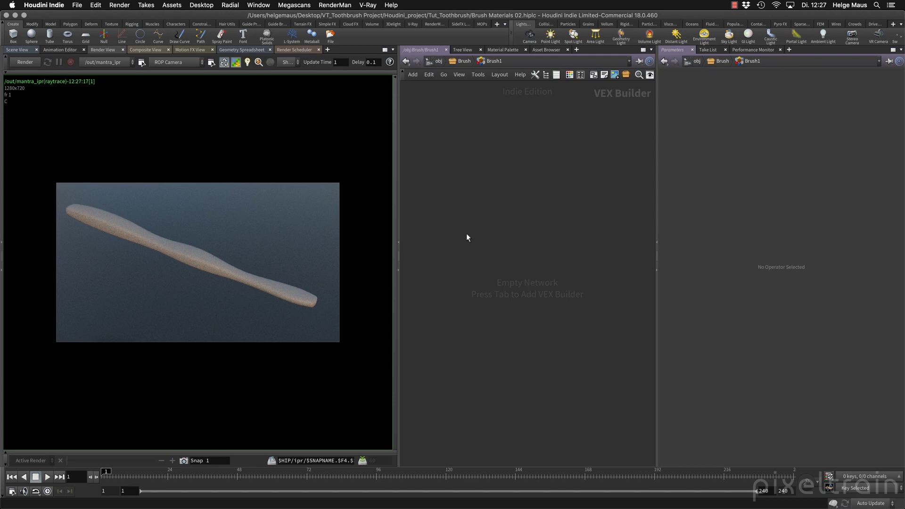
{"action": "key", "text": "Tab"}
{"action": "type", "text": "principled"}
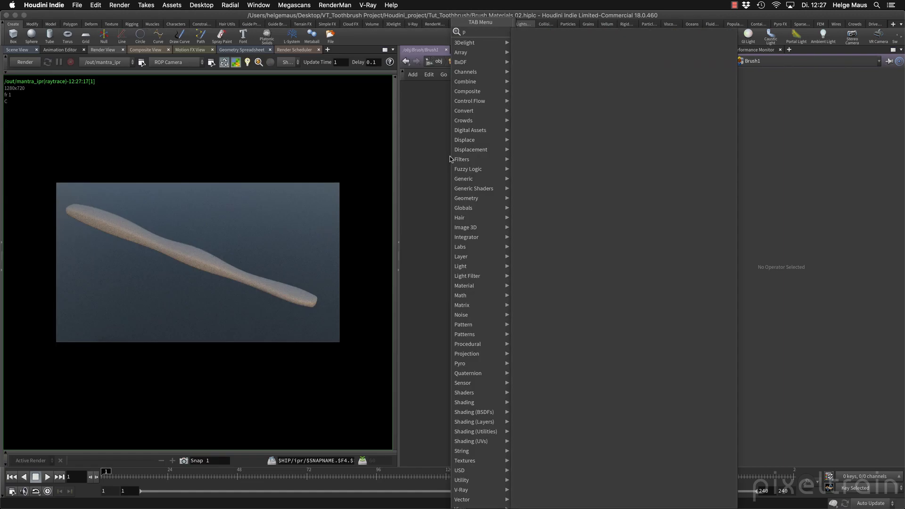
{"action": "key", "text": "Down"}
{"action": "key", "text": "Return"}
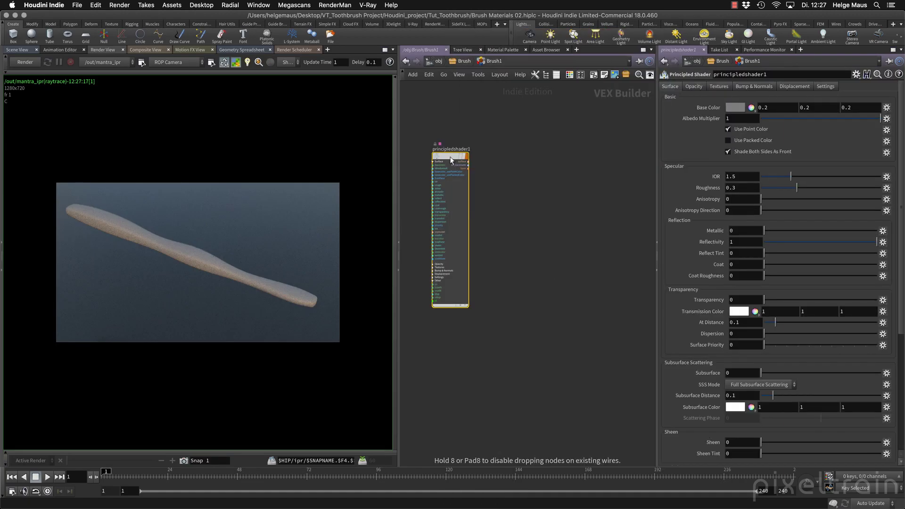
Rename the principled shader to Wood, save the scene and return to the Brush subnetwork
{"action": "left_click", "coordinate": [505, 158]}
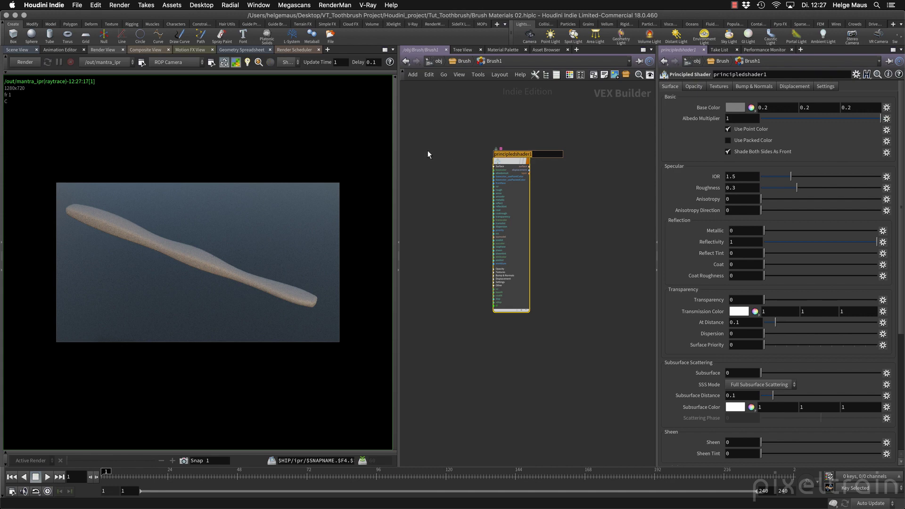
{"action": "type", "text": "Wood"}
{"action": "key", "text": "Return"}
{"action": "key", "text": "super+s"}
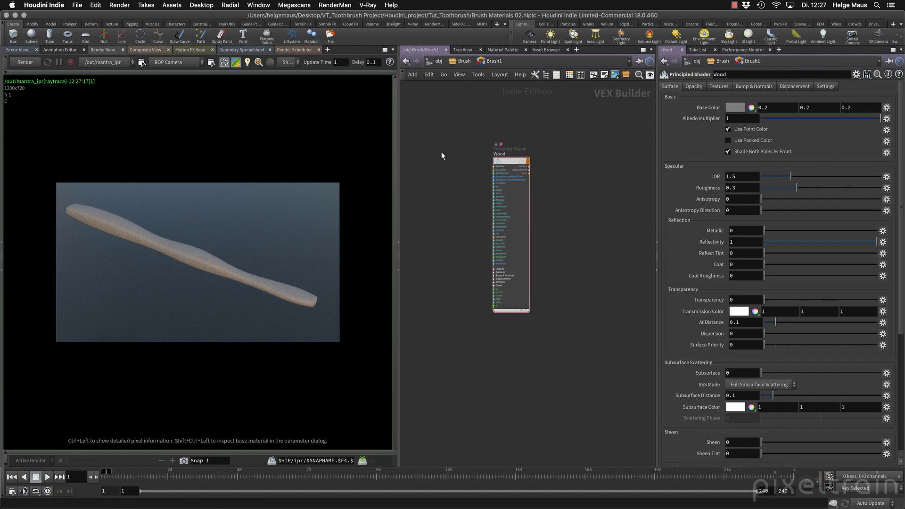
{"action": "left_click", "coordinate": [463, 62]}
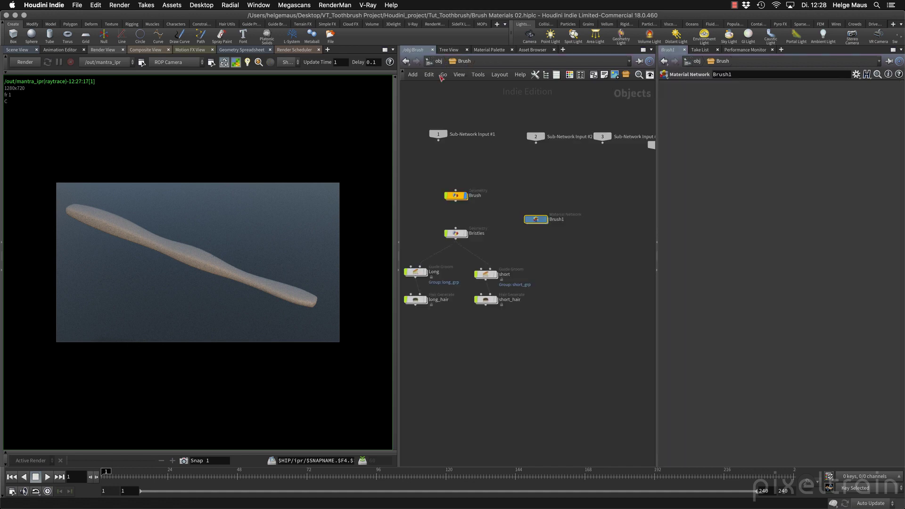
Assign the Wood shader to the Brush geometry as a relative material path, ../Brush1/Wood
{"action": "left_click", "coordinate": [455, 196]}
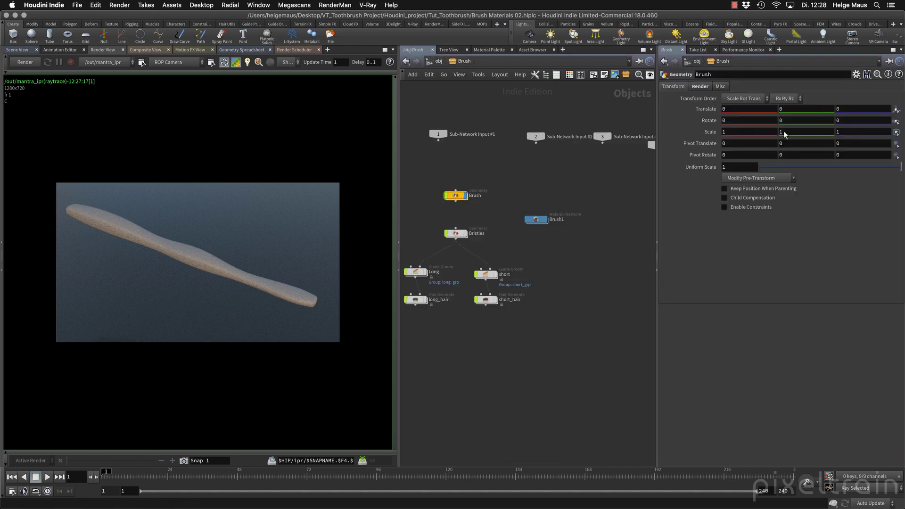
{"action": "left_click", "coordinate": [698, 87]}
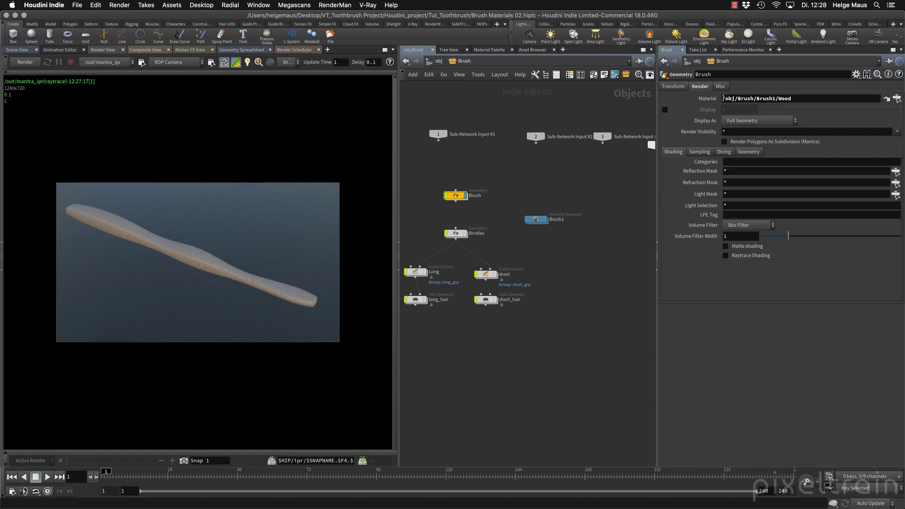
{"action": "left_click", "coordinate": [896, 99]}
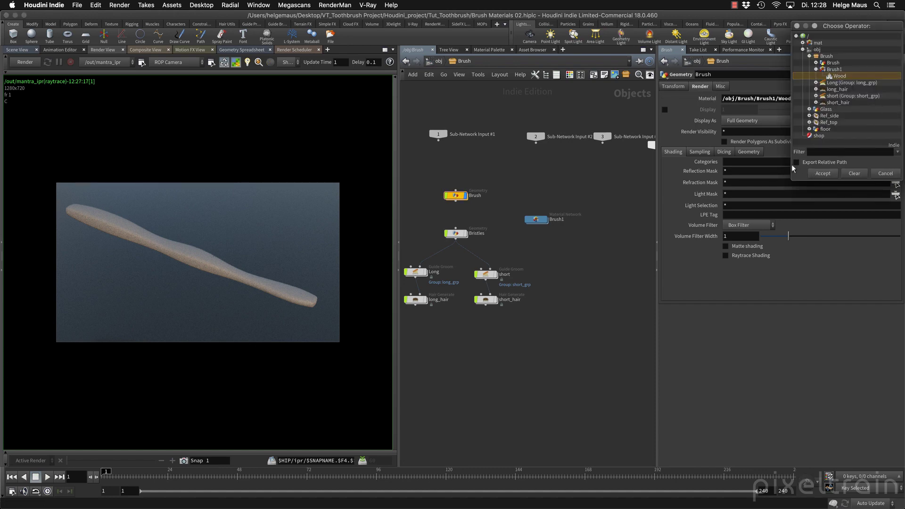
{"action": "left_click", "coordinate": [828, 178]}
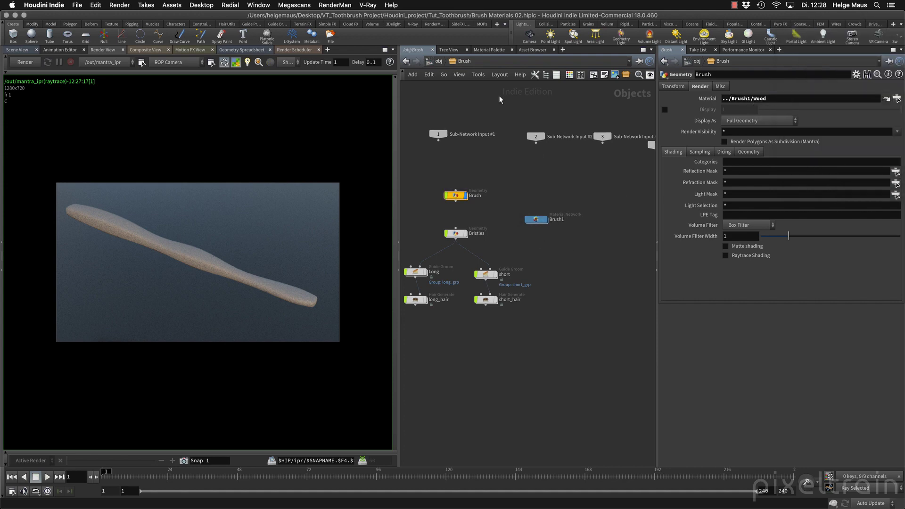
Check the material path of the Glass object at object level and return to the Brush subnetwork
{"action": "left_click", "coordinate": [438, 61]}
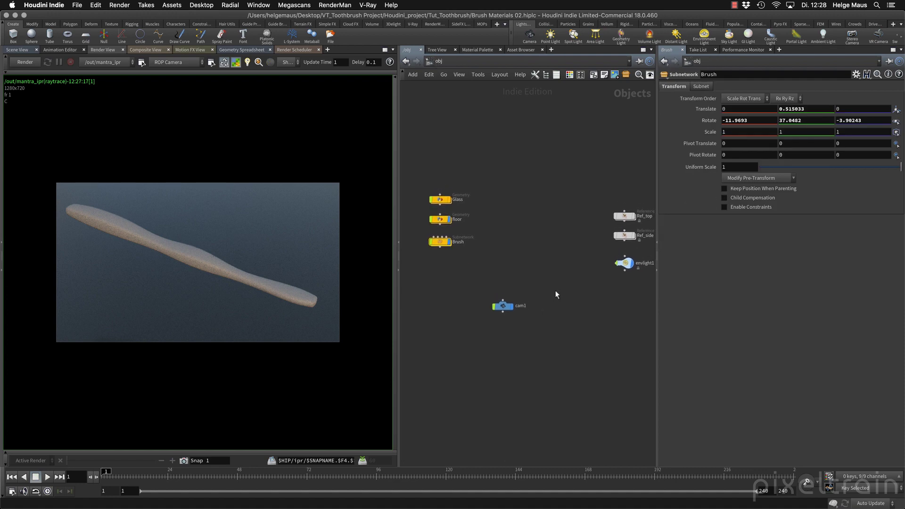
{"action": "left_click", "coordinate": [439, 200]}
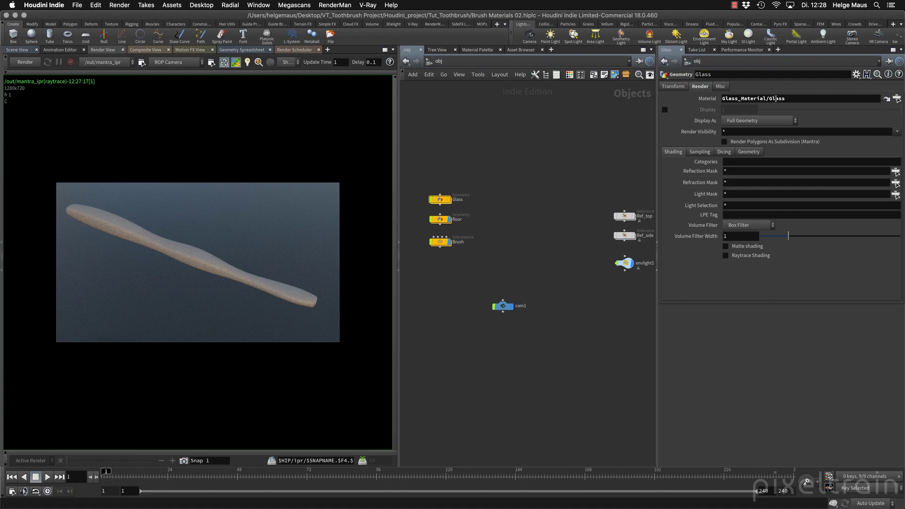
{"action": "double_click", "coordinate": [439, 242]}
Save the scene, open the Brush1 material network and start a mantra_ipr preview render
{"action": "key", "text": "ctrl+s"}
{"action": "double_click", "coordinate": [536, 219]}
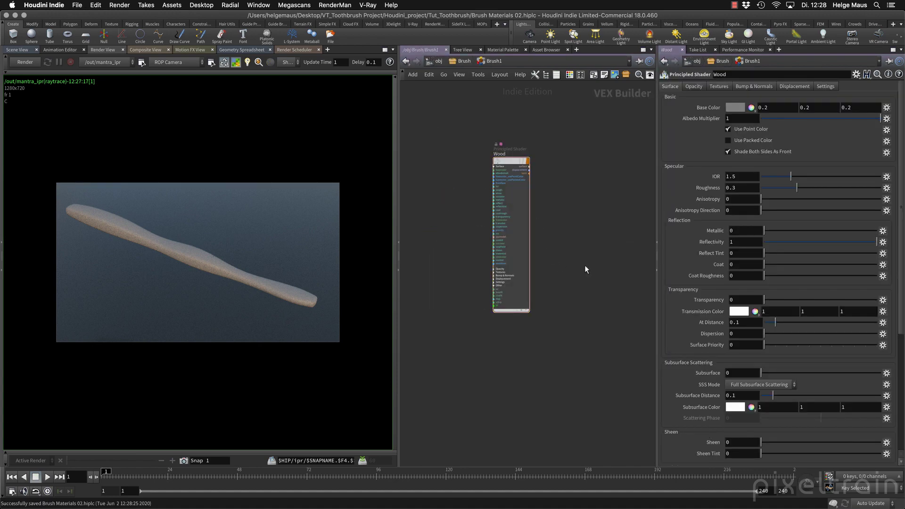
{"action": "left_click", "coordinate": [25, 62]}
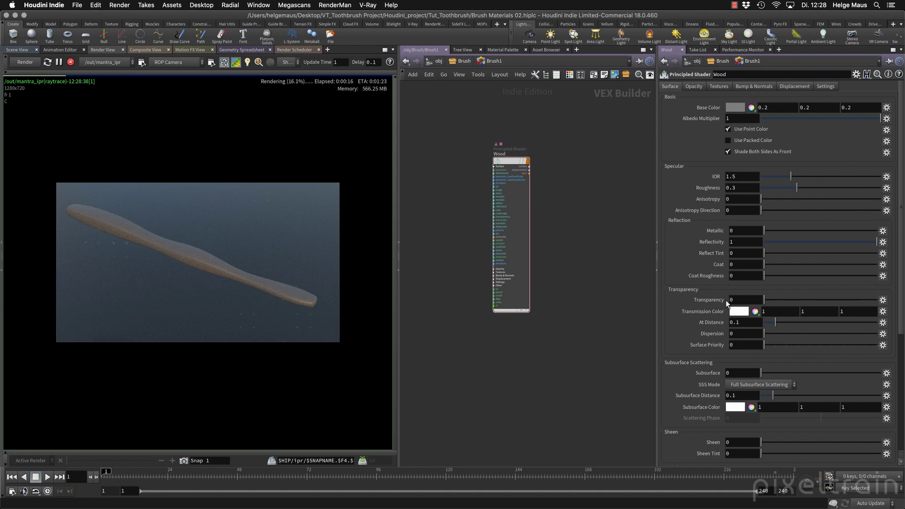
Enable base bump and normal mapping on the Wood shader with the texture type Normal
{"action": "left_click", "coordinate": [719, 86]}
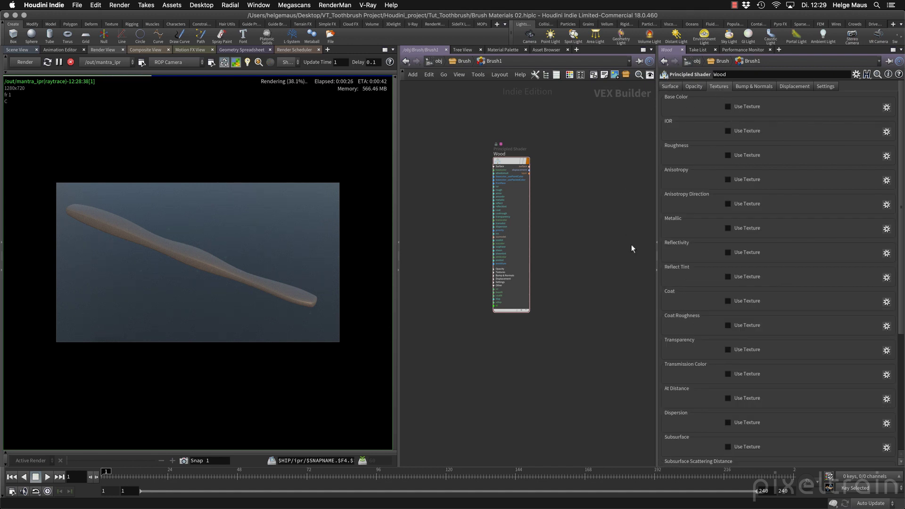
{"action": "scroll", "coordinate": [193, 251], "scroll_direction": "up", "scroll_amount": 5}
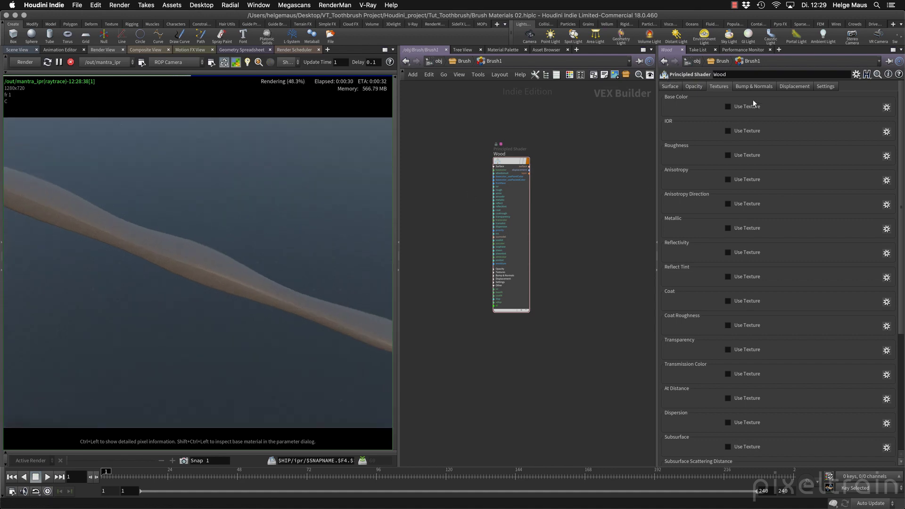
{"action": "left_click", "coordinate": [754, 86]}
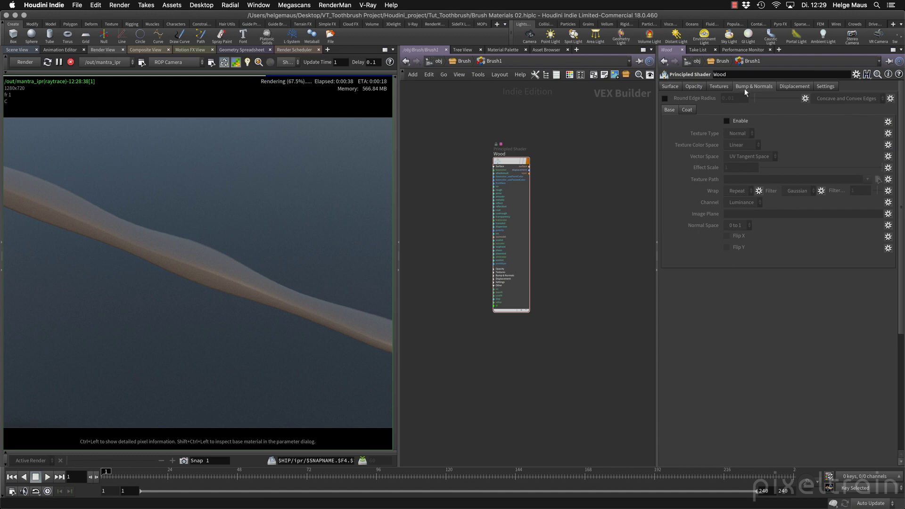
{"action": "left_click", "coordinate": [741, 121]}
{"action": "left_click", "coordinate": [737, 133]}
{"action": "left_click", "coordinate": [736, 154]}
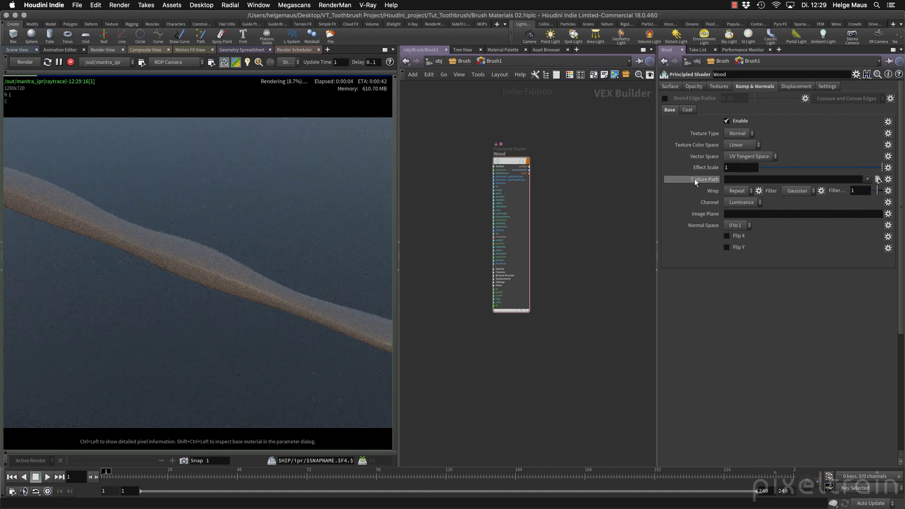
Load LowPoly_Brush_Brush_Normal.exr from $JOB/tex/toothbrush as the Wood shader's normal texture
{"action": "left_click", "coordinate": [878, 179]}
{"action": "left_click_drag", "start_coordinate": [137, 19], "coordinate": [288, 32]}
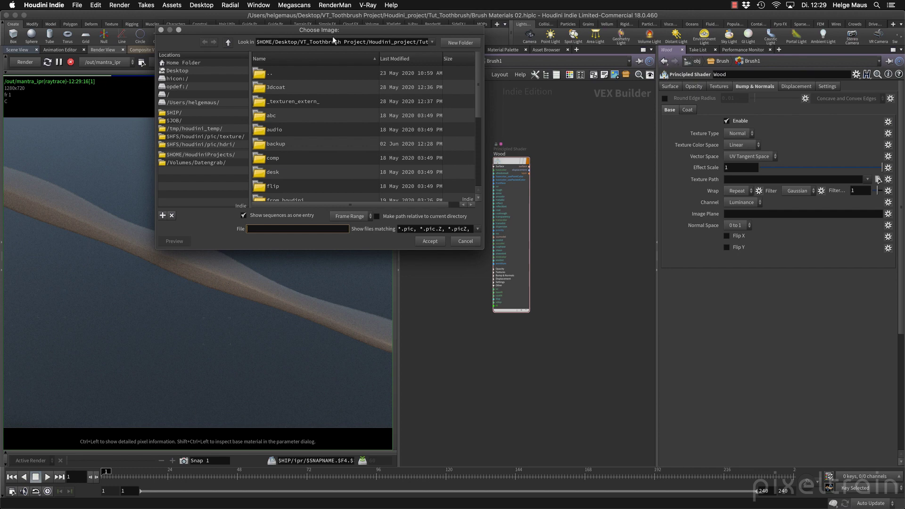
{"action": "left_click", "coordinate": [172, 121]}
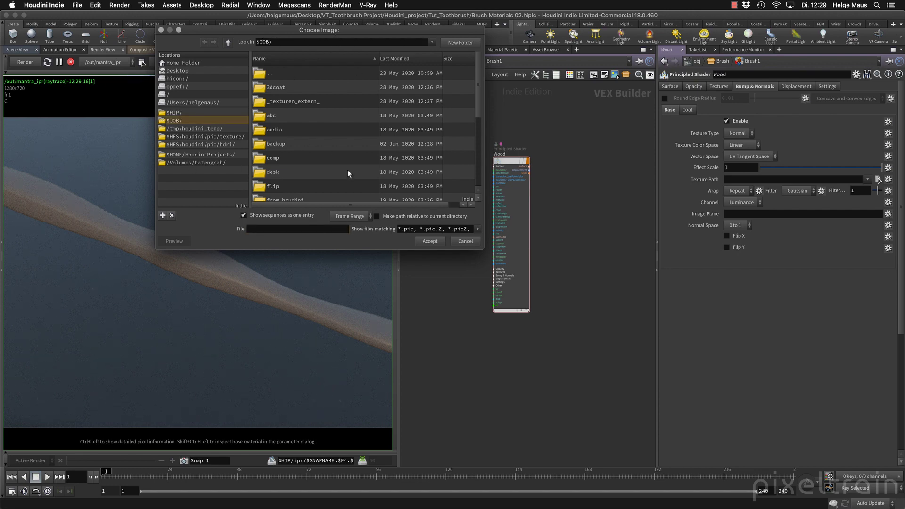
{"action": "scroll", "coordinate": [354, 185], "scroll_direction": "down", "scroll_amount": 3}
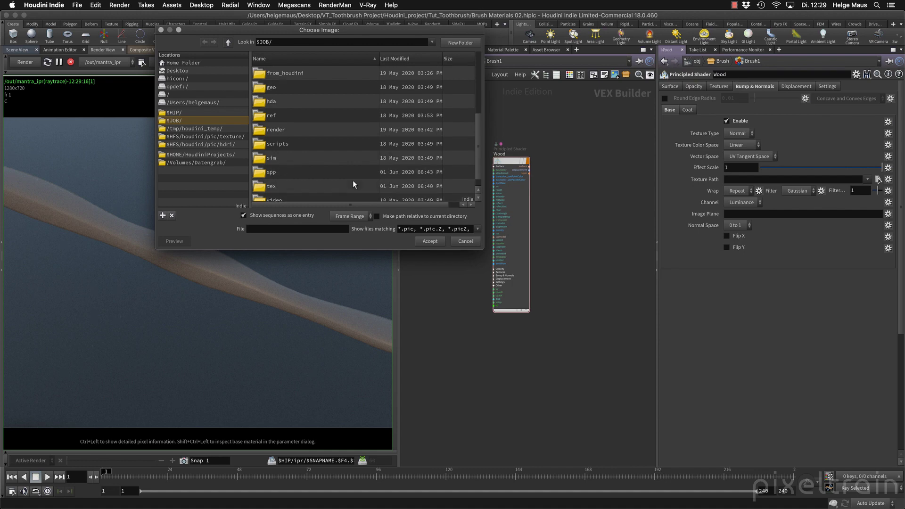
{"action": "double_click", "coordinate": [268, 187]}
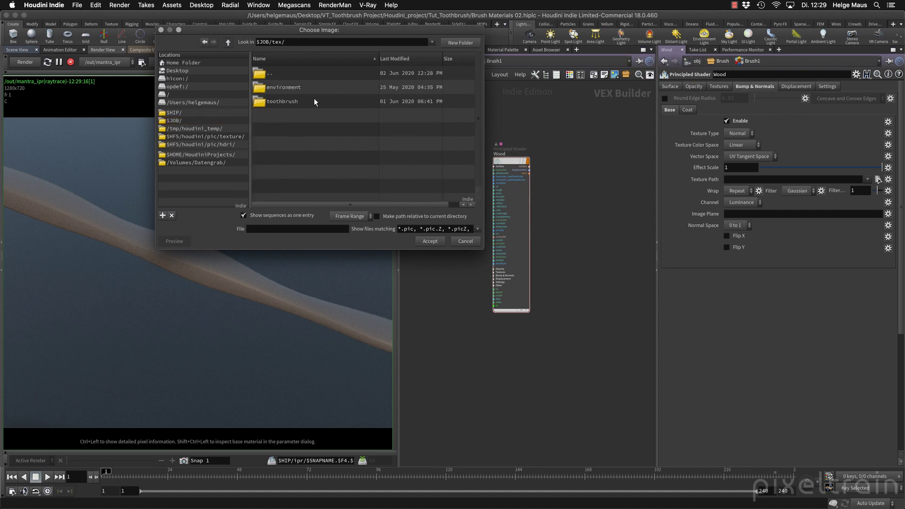
{"action": "double_click", "coordinate": [291, 103]}
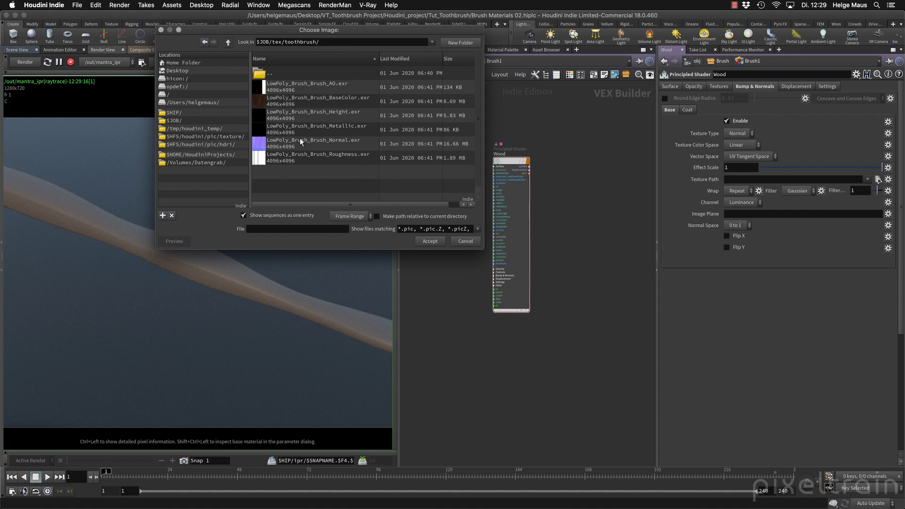
{"action": "left_click", "coordinate": [262, 147]}
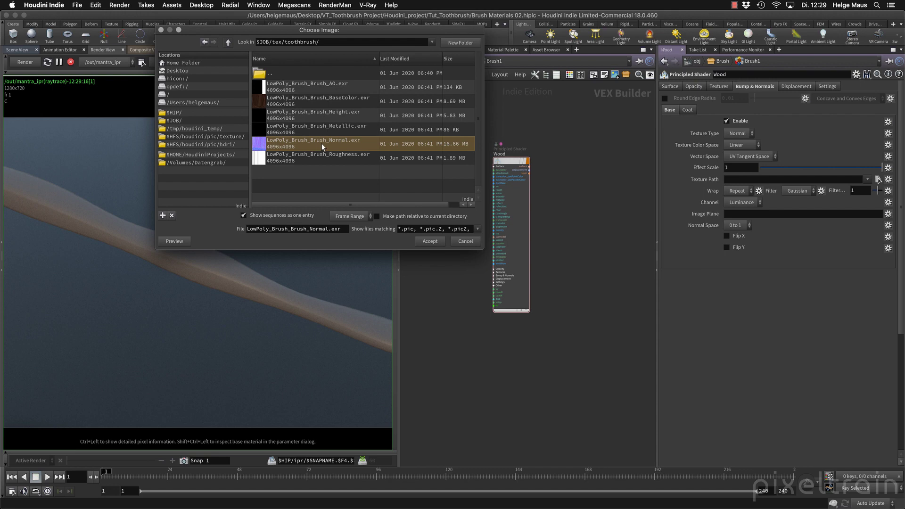
{"action": "left_click", "coordinate": [430, 241]}
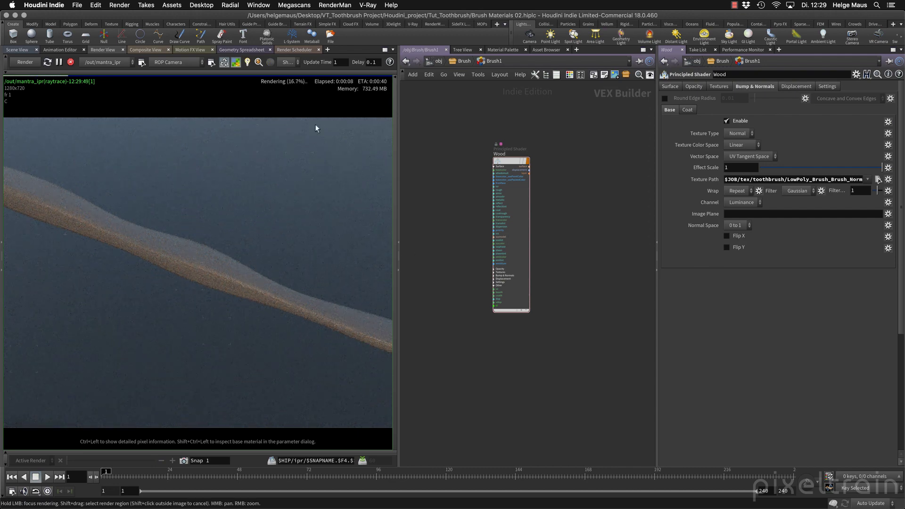
Restart the preview render and inspect the normal map on the brush's middle section using a temporary render region
{"action": "left_click", "coordinate": [70, 62]}
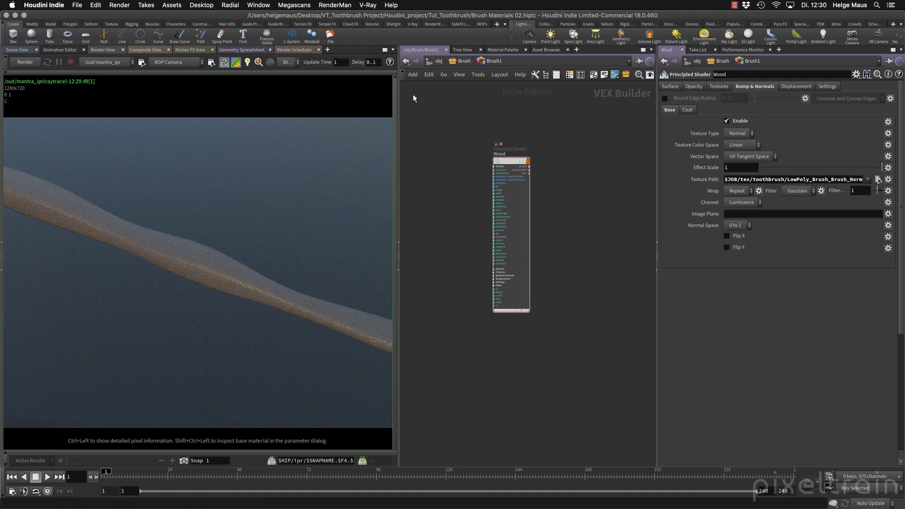
{"action": "left_click", "coordinate": [25, 61]}
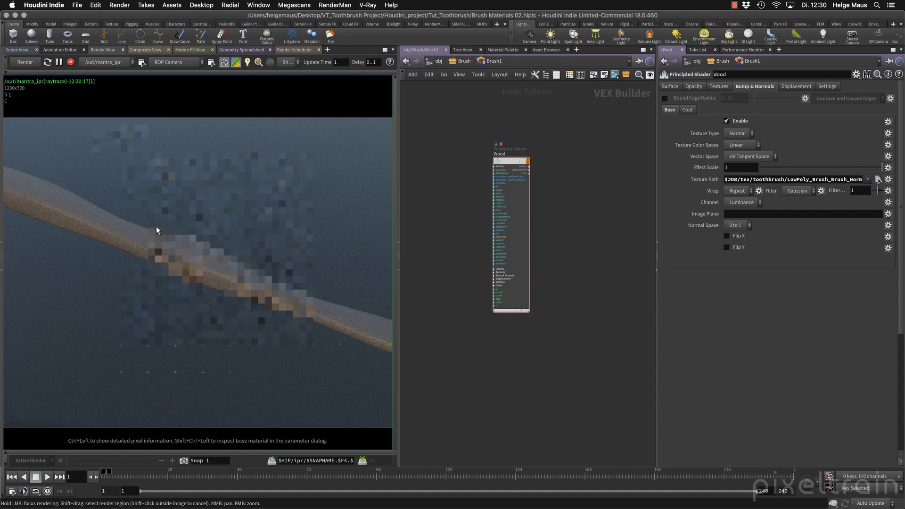
{"action": "scroll", "coordinate": [183, 248], "scroll_direction": "up", "scroll_amount": 2}
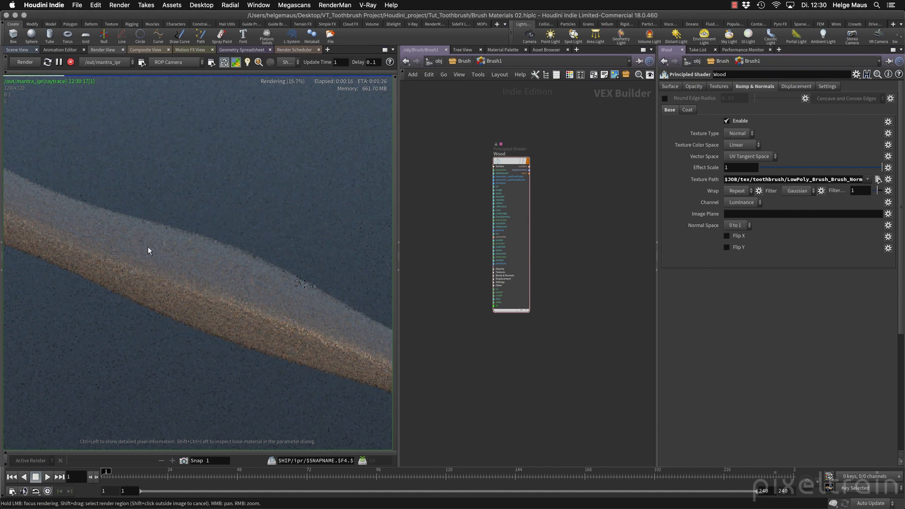
{"action": "mouse_move", "coordinate": [113, 174]}
{"action": "left_mouse_down", "text": "shift"}
{"action": "mouse_move", "coordinate": [358, 379]}
{"action": "mouse_move", "coordinate": [346, 381]}
{"action": "left_mouse_up", "text": "shift"}
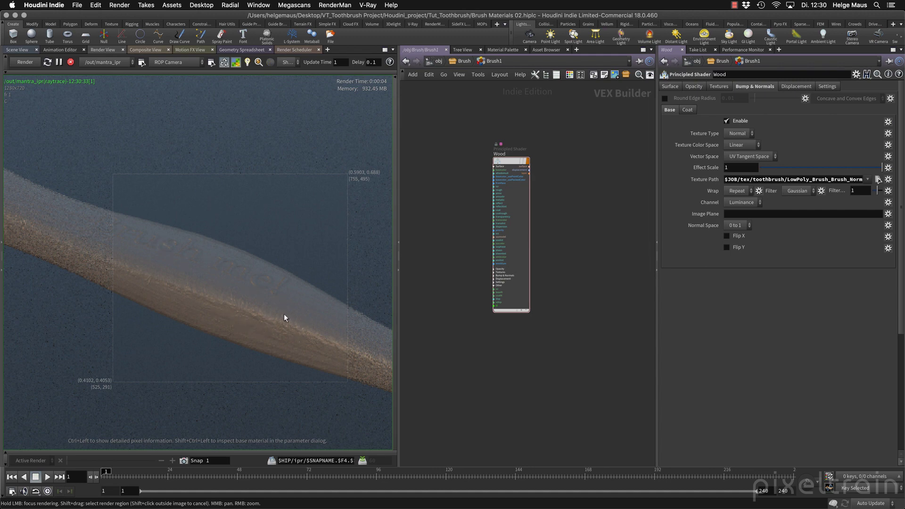
{"action": "scroll", "coordinate": [242, 313], "scroll_direction": "down", "scroll_amount": 5}
{"action": "scroll", "coordinate": [242, 313], "scroll_direction": "up", "scroll_amount": 1}
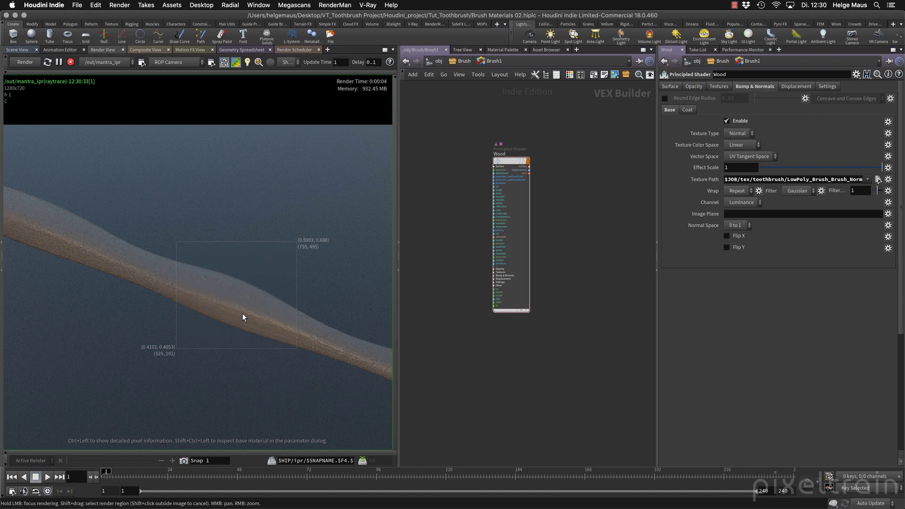
{"action": "scroll", "coordinate": [257, 195], "scroll_direction": "down", "scroll_amount": 1}
{"action": "left_click", "coordinate": [259, 118], "text": "shift"}
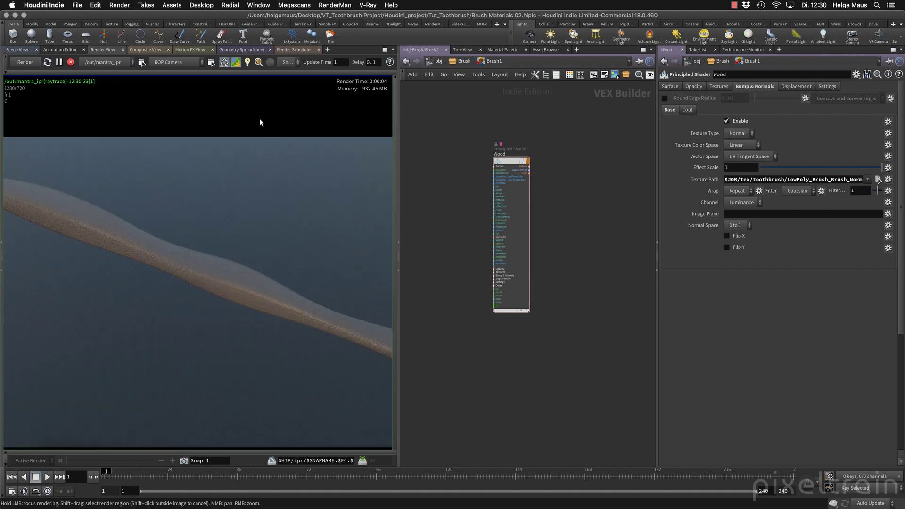
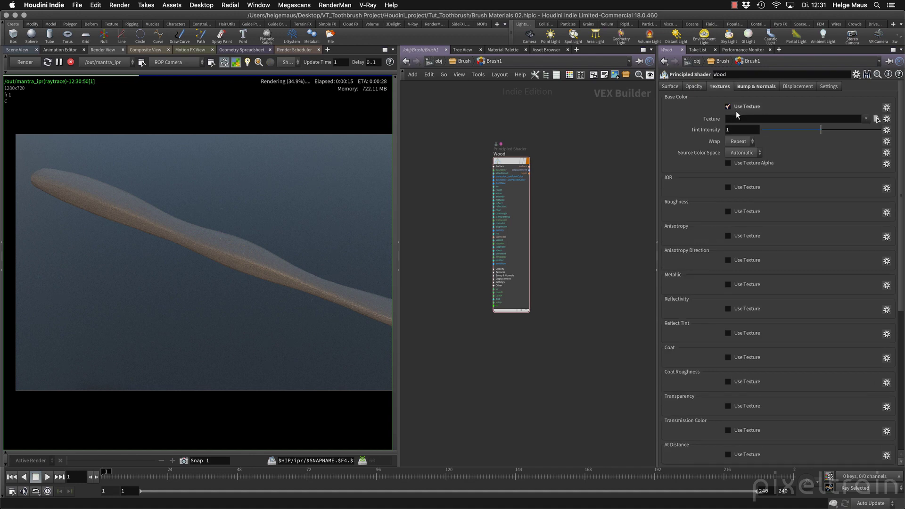
Load LowPoly_Brush_Brush_BaseColor.exr from $JOB/tex/toothbrush as the Wood shader's Base Color texture
{"action": "left_click", "coordinate": [877, 119]}
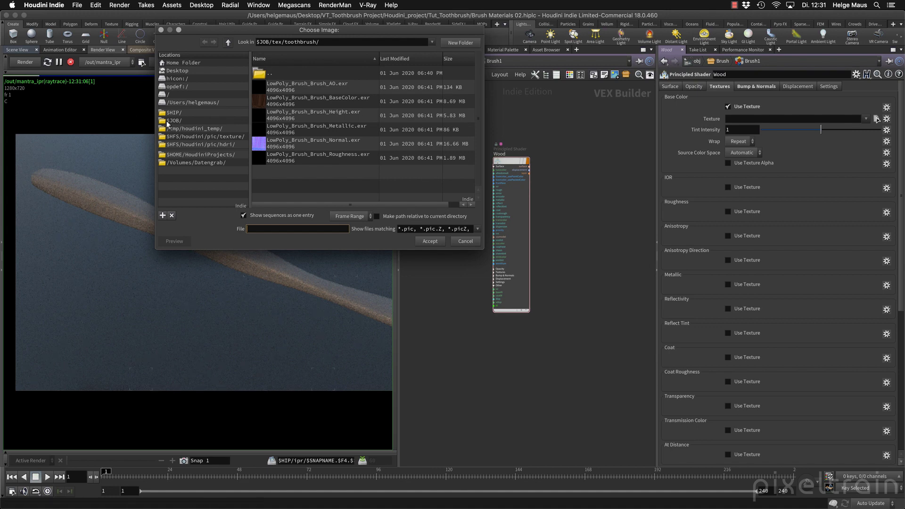
{"action": "left_click", "coordinate": [327, 101]}
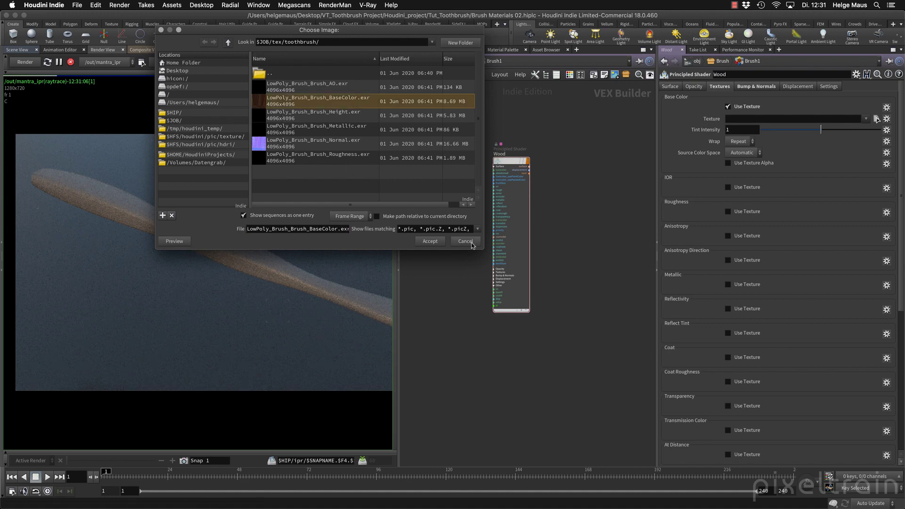
{"action": "left_click", "coordinate": [430, 240]}
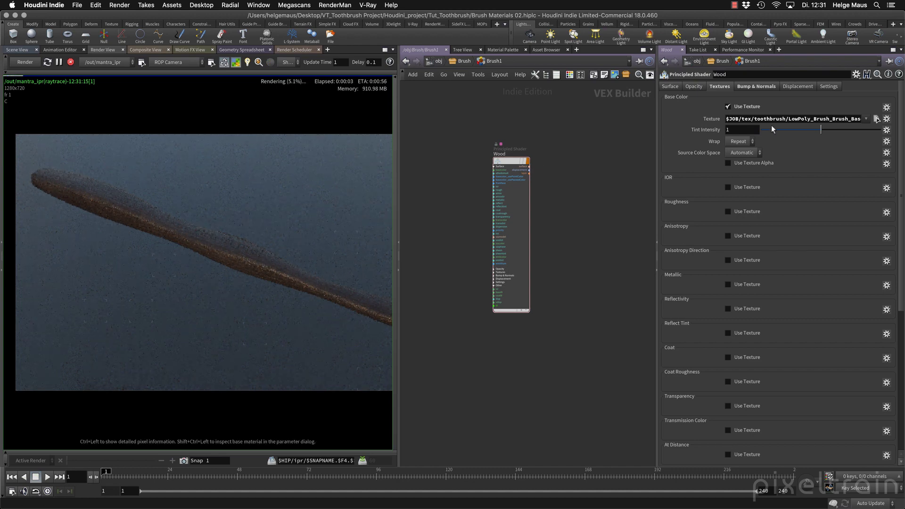
Set the Wood shader's Base Color to pure white (1, 1, 1)
{"action": "left_click", "coordinate": [674, 87]}
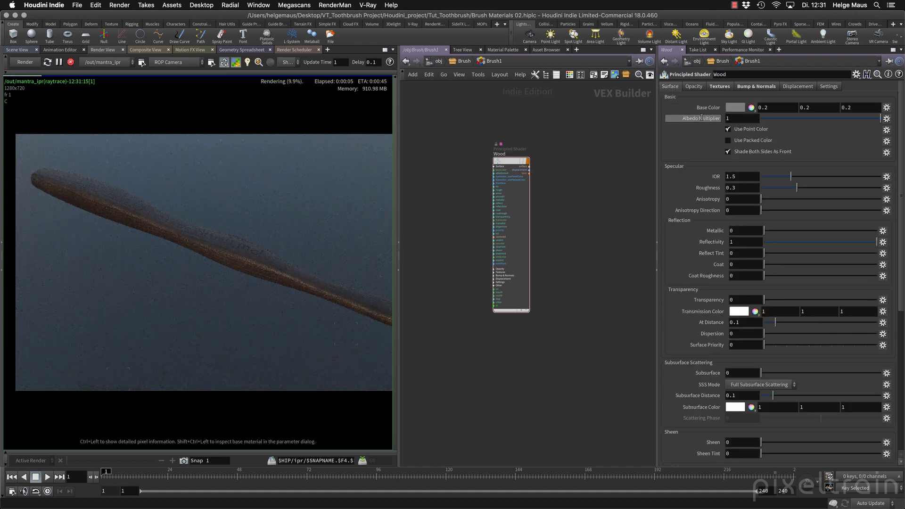
{"action": "left_click", "coordinate": [735, 107]}
{"action": "left_click_drag", "start_coordinate": [781, 199], "coordinate": [863, 198]}
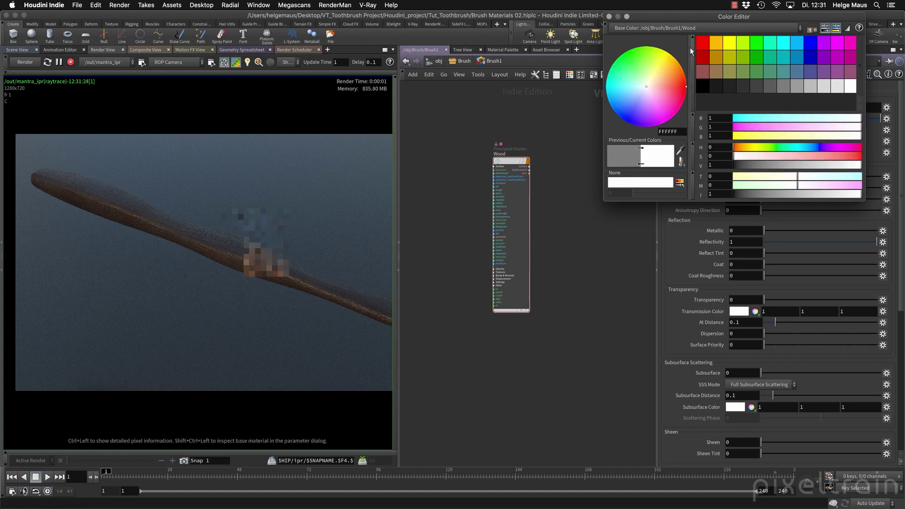
{"action": "left_click", "coordinate": [608, 17]}
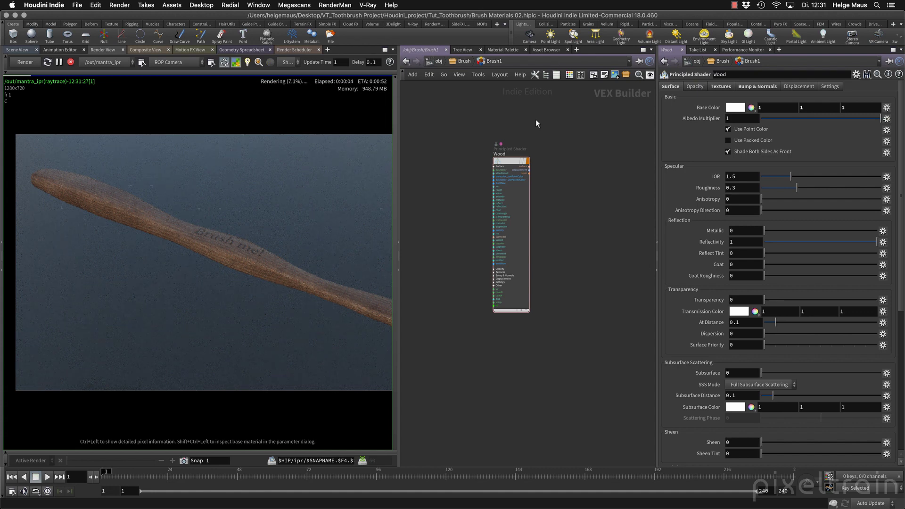
Set the Wood shader's Metallic value to 1
{"action": "left_click", "coordinate": [745, 230]}
{"action": "type", "text": "1"}
{"action": "key", "text": "Return"}
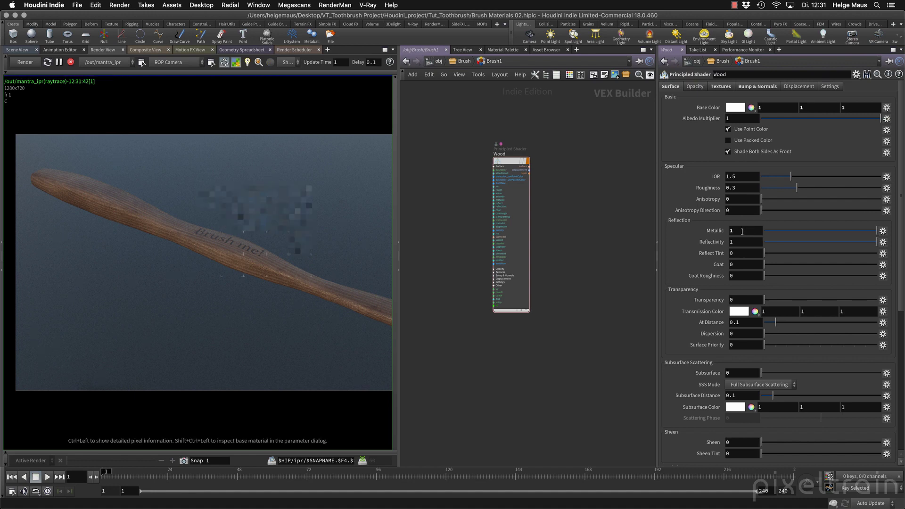
Enable the Wood shader's Metallic texture and load LowPoly_Brush_Brush_Metallic.exr from $JOB/tex/toothbrush
{"action": "left_click", "coordinate": [720, 87]}
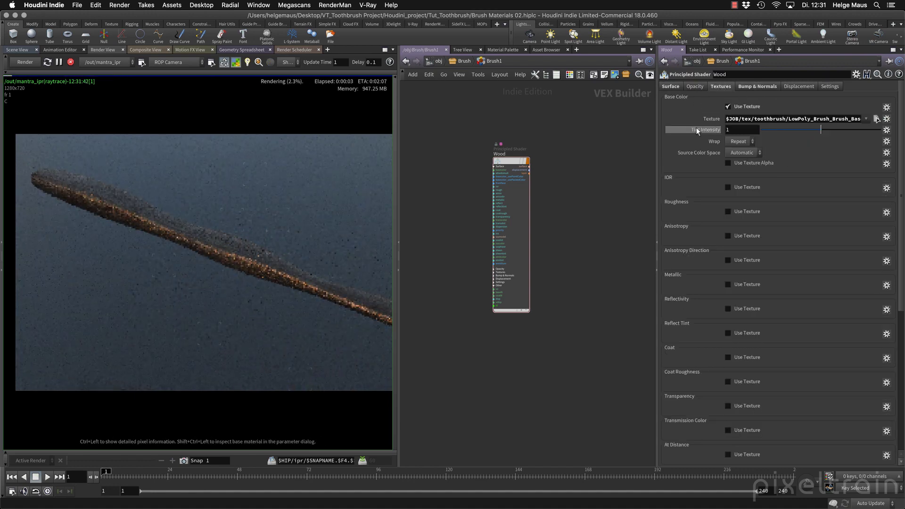
{"action": "left_click", "coordinate": [727, 284]}
{"action": "left_click", "coordinate": [876, 296]}
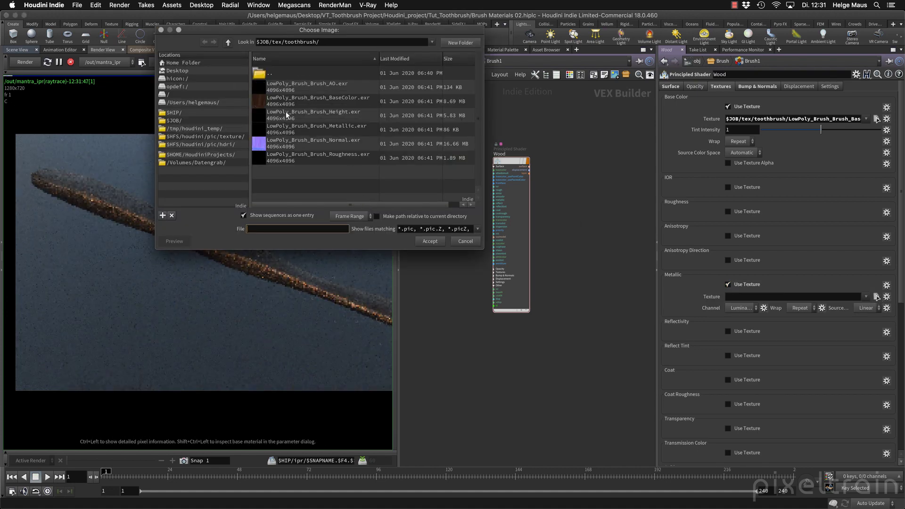
{"action": "left_click", "coordinate": [290, 128]}
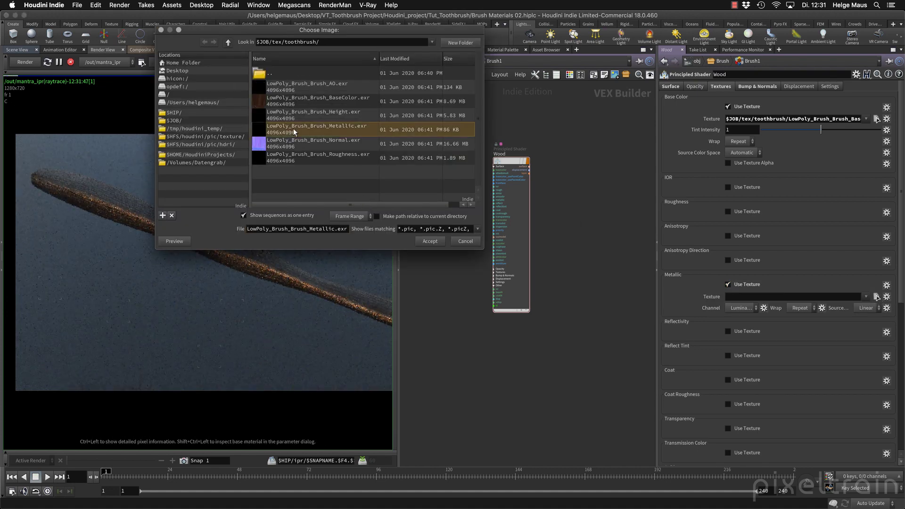
{"action": "left_click", "coordinate": [442, 243]}
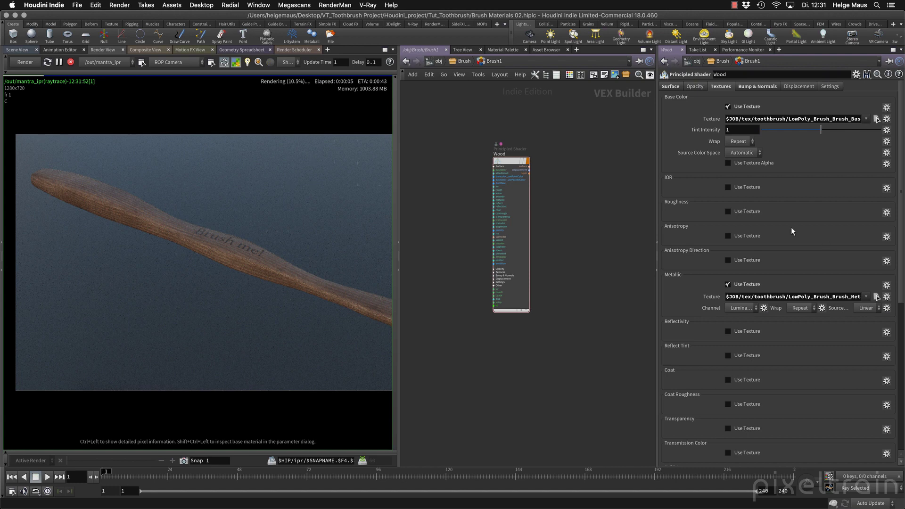
Enable the Wood shader's Roughness texture and load LowPoly_Brush_Brush_Roughness.exr from $JOB/tex/toothbrush
{"action": "left_click", "coordinate": [728, 211]}
{"action": "left_click", "coordinate": [876, 223]}
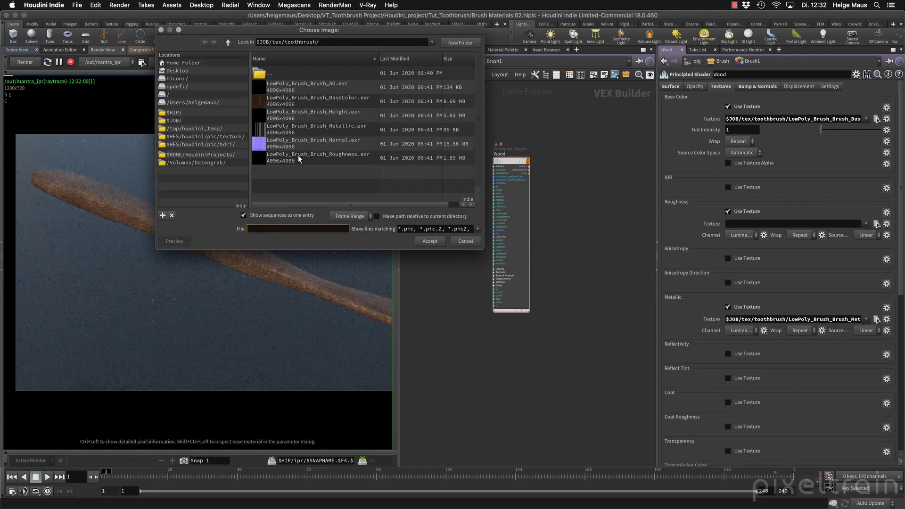
{"action": "left_click", "coordinate": [298, 155]}
{"action": "left_click", "coordinate": [429, 241]}
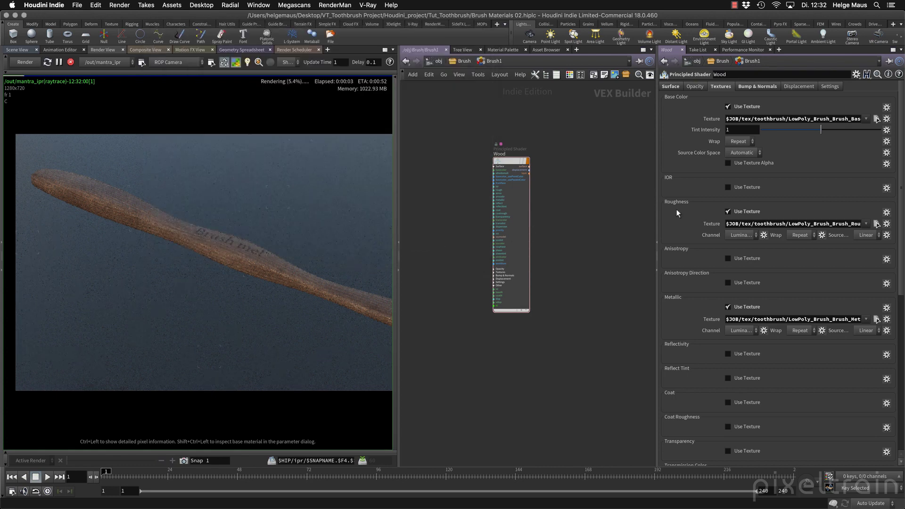
Set the Wood shader's Roughness value to 1
{"action": "left_click", "coordinate": [675, 87]}
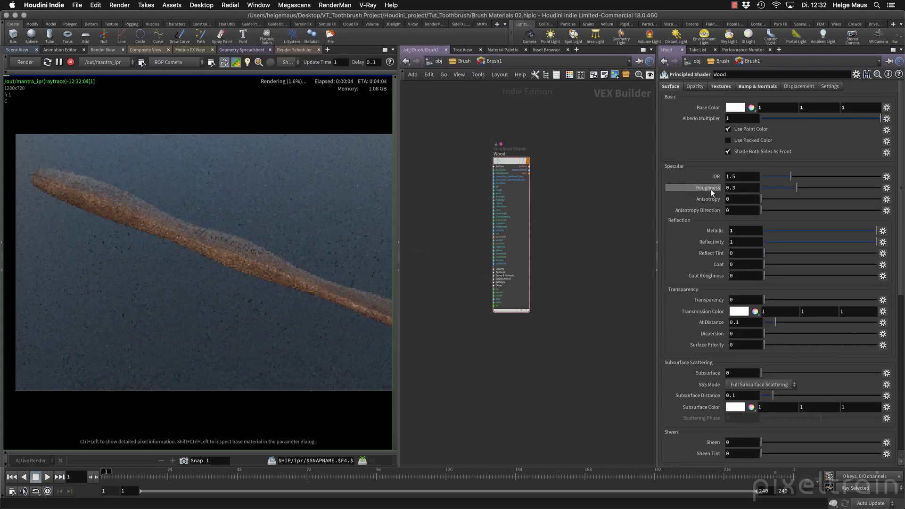
{"action": "double_click", "coordinate": [735, 187]}
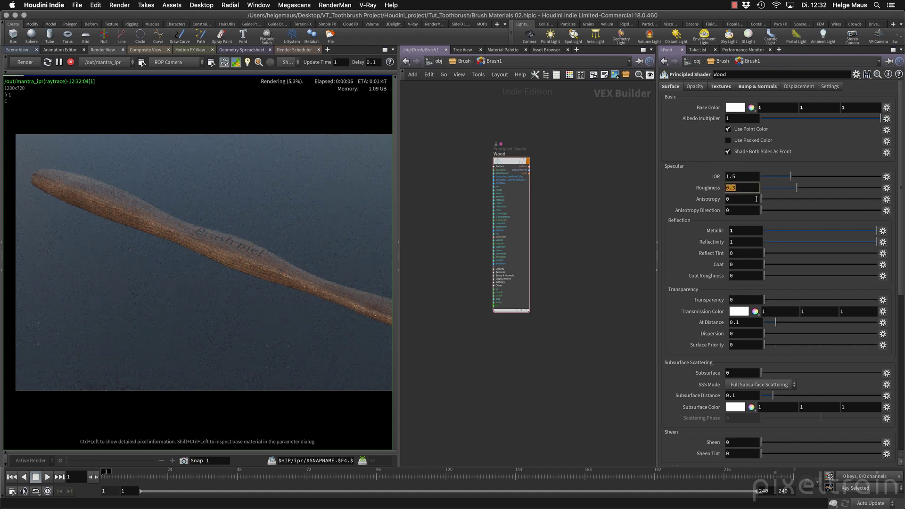
{"action": "type", "text": "1"}
{"action": "key", "text": "Return"}
Inspect the rendered brush up close and review the Wood shader's texture, normal map and surface settings
{"action": "scroll", "coordinate": [224, 244], "scroll_direction": "up", "scroll_amount": 5}
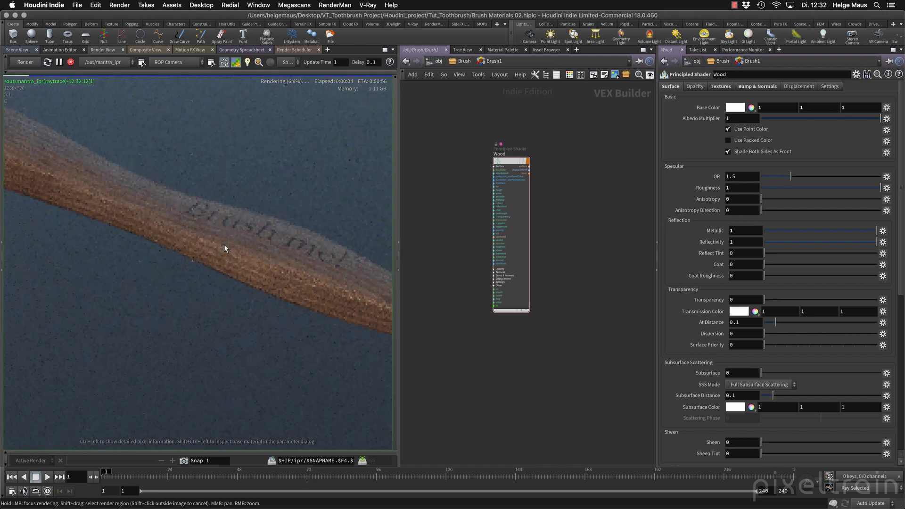
{"action": "scroll", "coordinate": [225, 244], "scroll_direction": "down", "scroll_amount": 3}
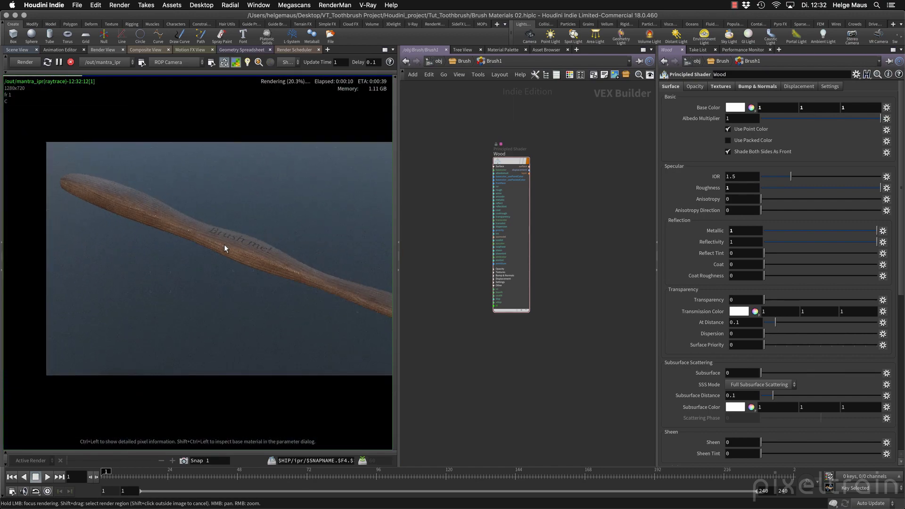
{"action": "scroll", "coordinate": [225, 244], "scroll_direction": "up", "scroll_amount": 3}
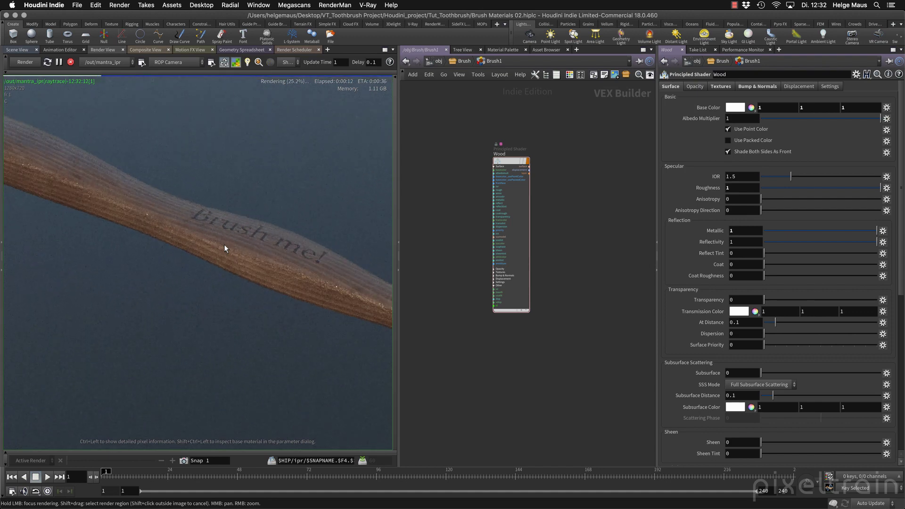
{"action": "scroll", "coordinate": [224, 244], "scroll_direction": "down", "scroll_amount": 1}
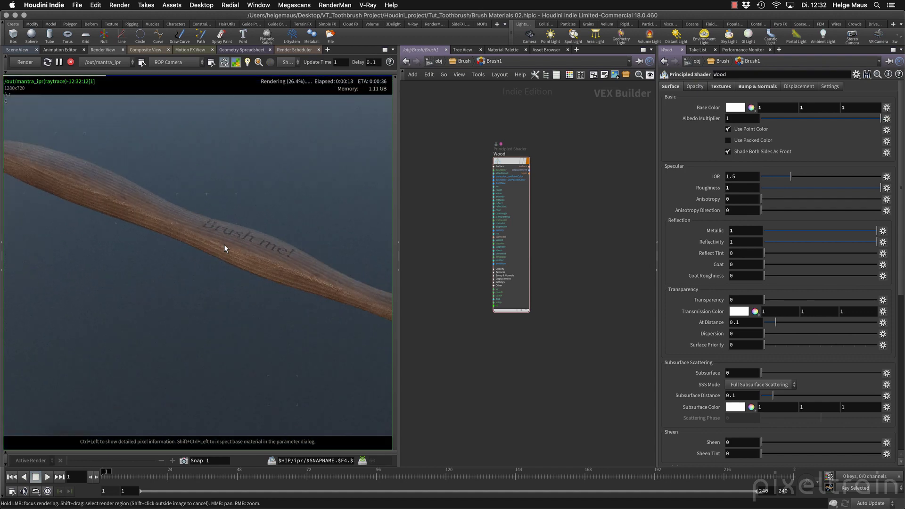
{"action": "left_click", "coordinate": [725, 86]}
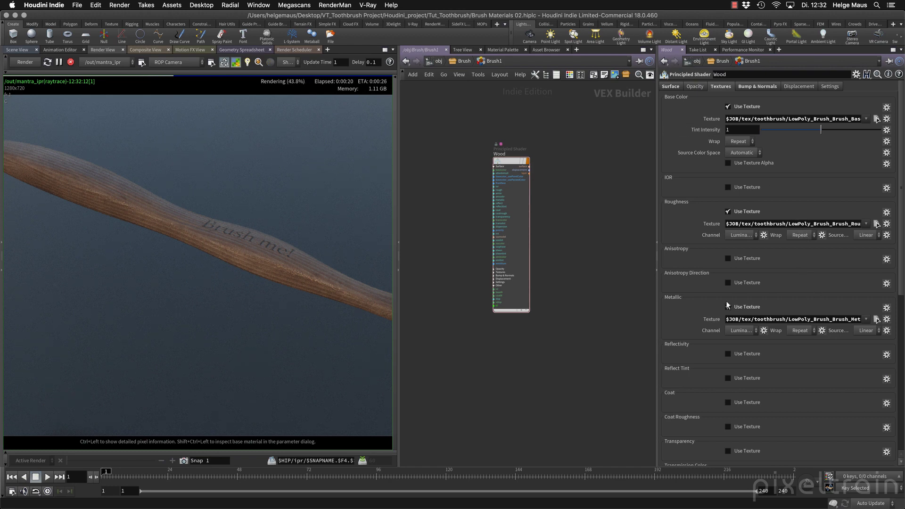
{"action": "scroll", "coordinate": [727, 304], "scroll_direction": "down", "scroll_amount": 5}
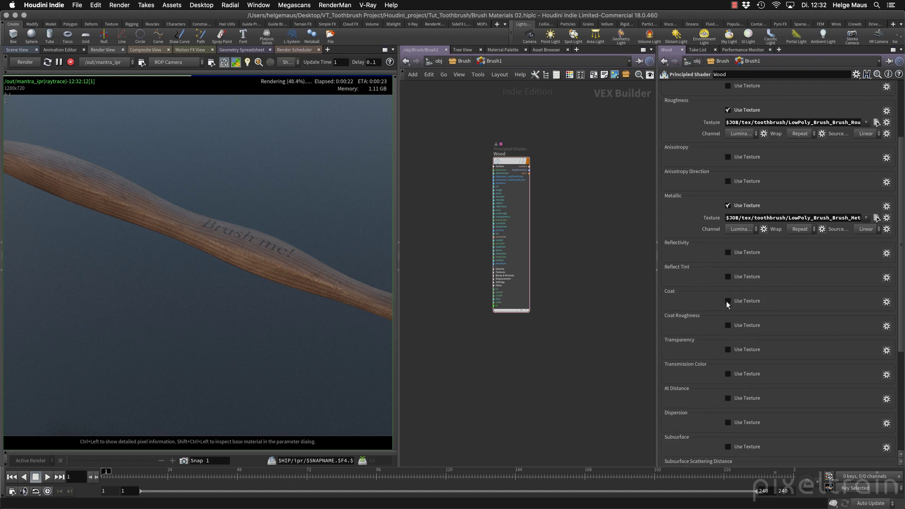
{"action": "scroll", "coordinate": [725, 300], "scroll_direction": "up", "scroll_amount": 2}
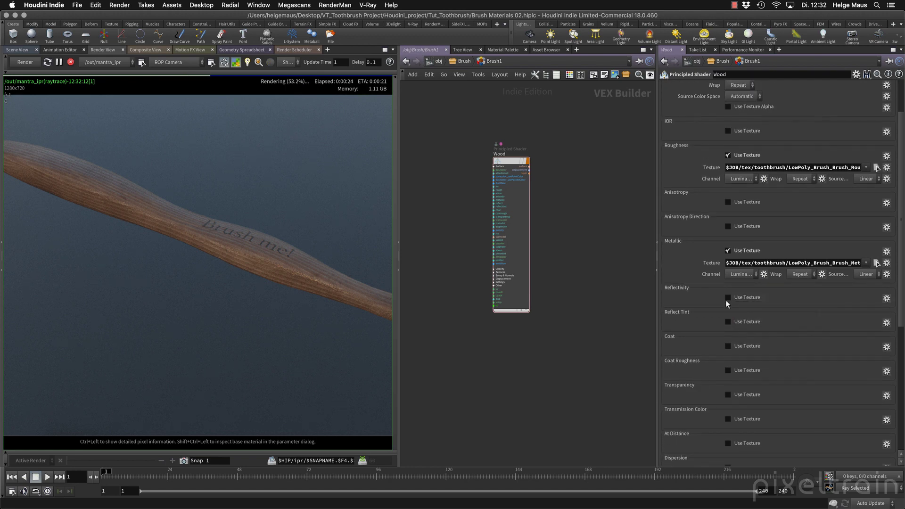
{"action": "scroll", "coordinate": [842, 149], "scroll_direction": "up", "scroll_amount": 3}
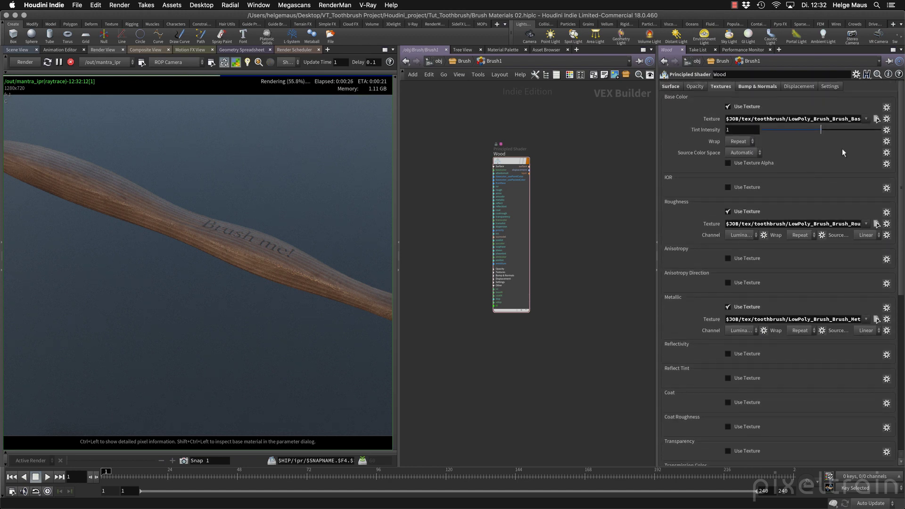
{"action": "left_click", "coordinate": [766, 86]}
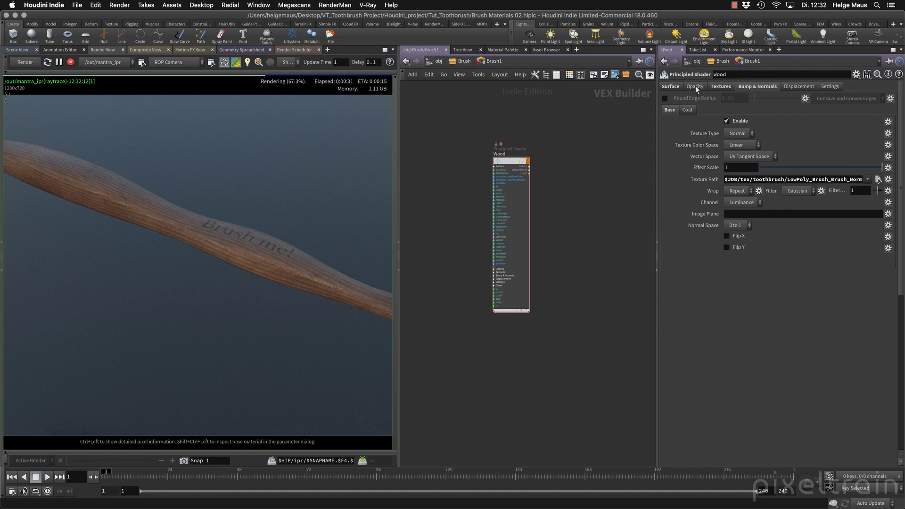
{"action": "left_click", "coordinate": [670, 87]}
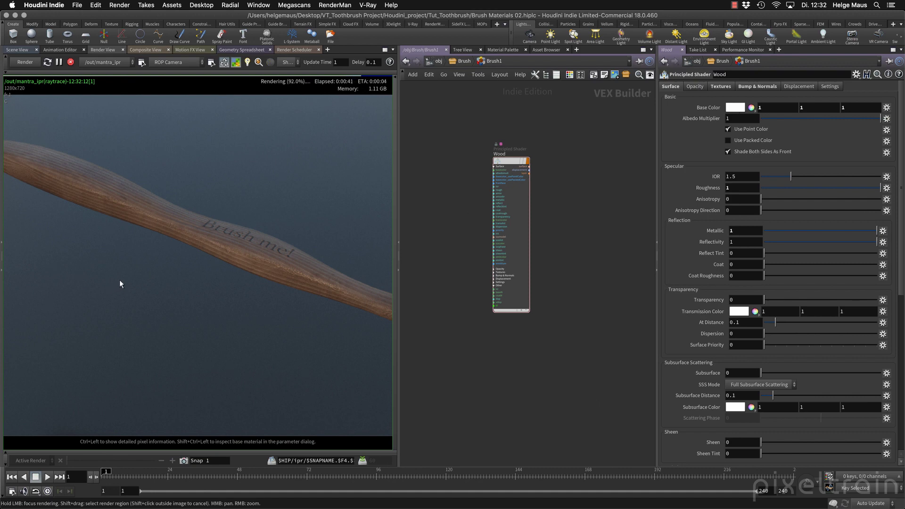
{"action": "scroll", "coordinate": [120, 279], "scroll_direction": "down", "scroll_amount": 5}
{"action": "scroll", "coordinate": [121, 281], "scroll_direction": "up", "scroll_amount": 2}
{"action": "scroll", "coordinate": [120, 278], "scroll_direction": "up", "scroll_amount": 1}
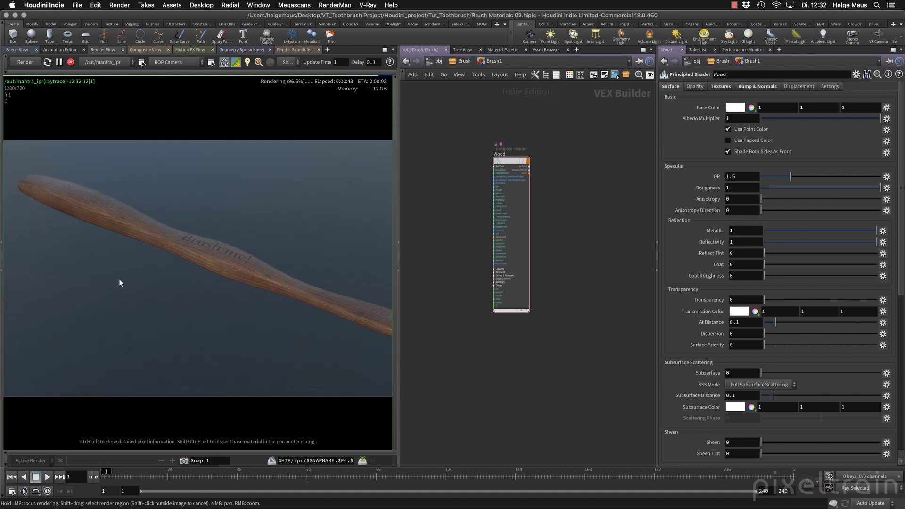
Stop the preview render, go up to the Brush subnetwork and save the scene
{"action": "left_click", "coordinate": [70, 63]}
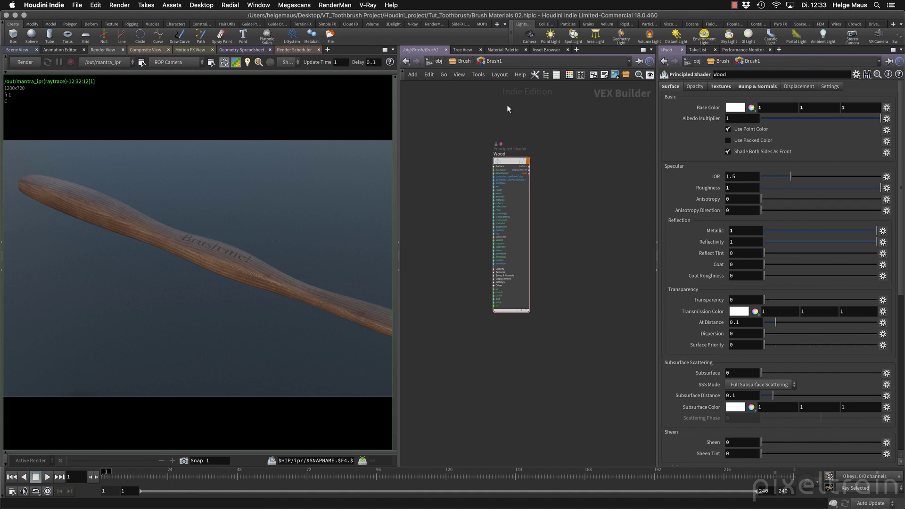
{"action": "left_click", "coordinate": [462, 61]}
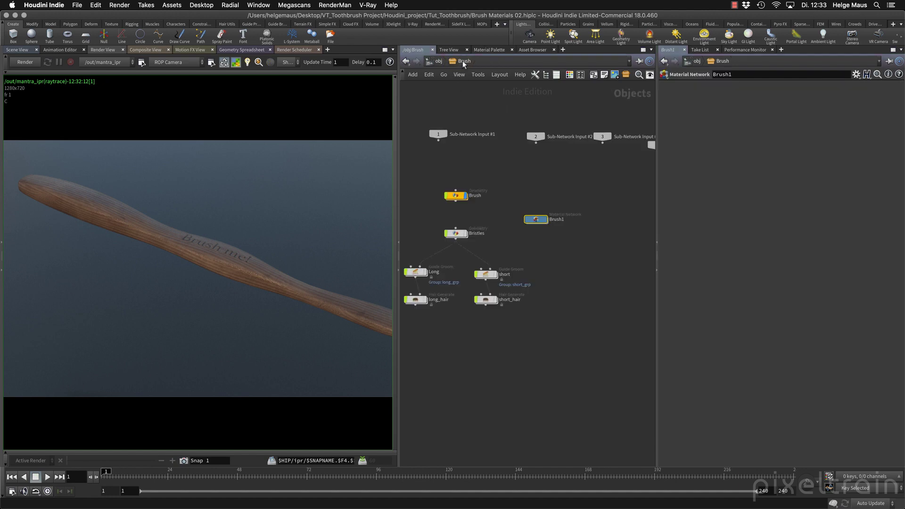
{"action": "key", "text": "super+s"}
Copy the hairshader1 node from the mat network
{"action": "left_click", "coordinate": [439, 62]}
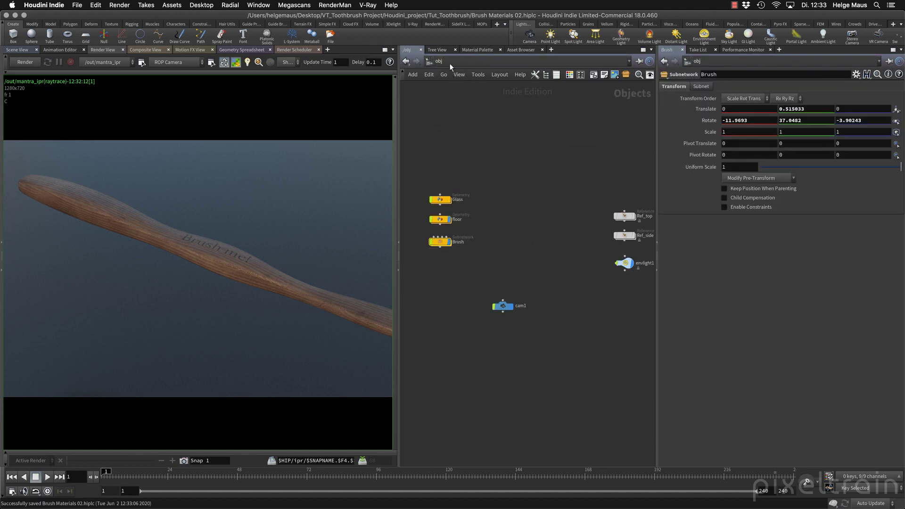
{"action": "left_click", "coordinate": [449, 62]}
{"action": "left_click", "coordinate": [474, 97]}
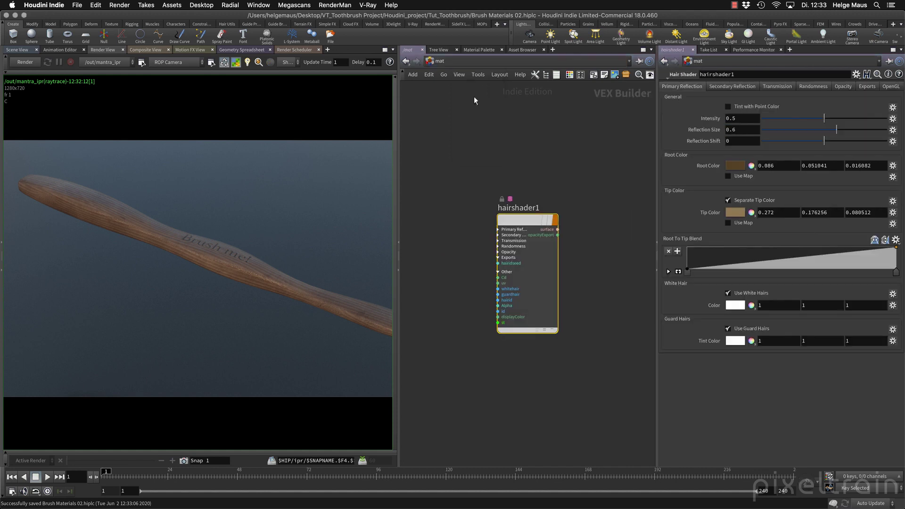
{"action": "left_click_drag", "start_coordinate": [558, 250], "coordinate": [514, 179]}
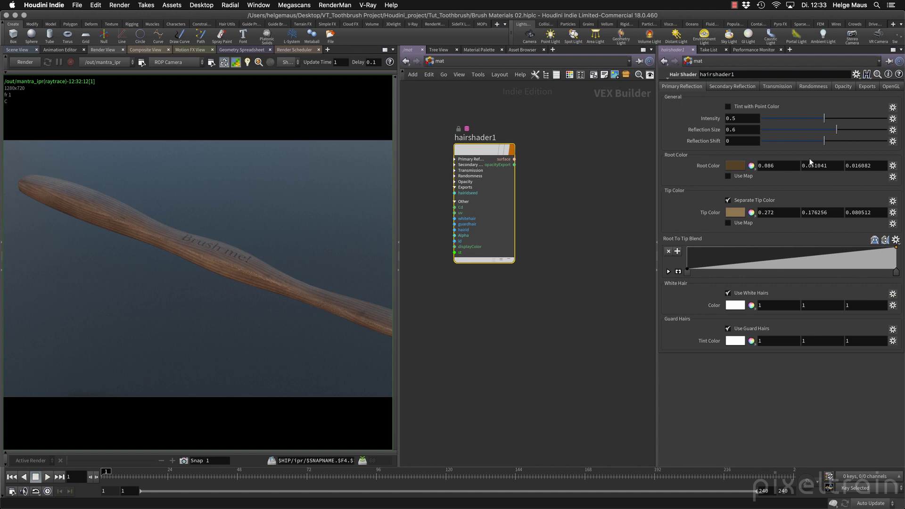
{"action": "key", "text": "super+c"}
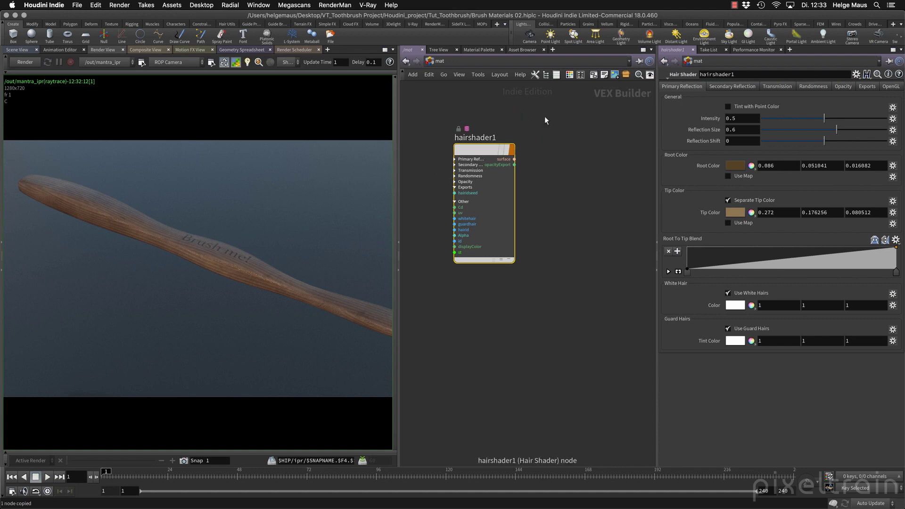
Paste the hair shader into the Brush1 material network and arrange it beside the Wood shader
{"action": "left_click", "coordinate": [405, 61]}
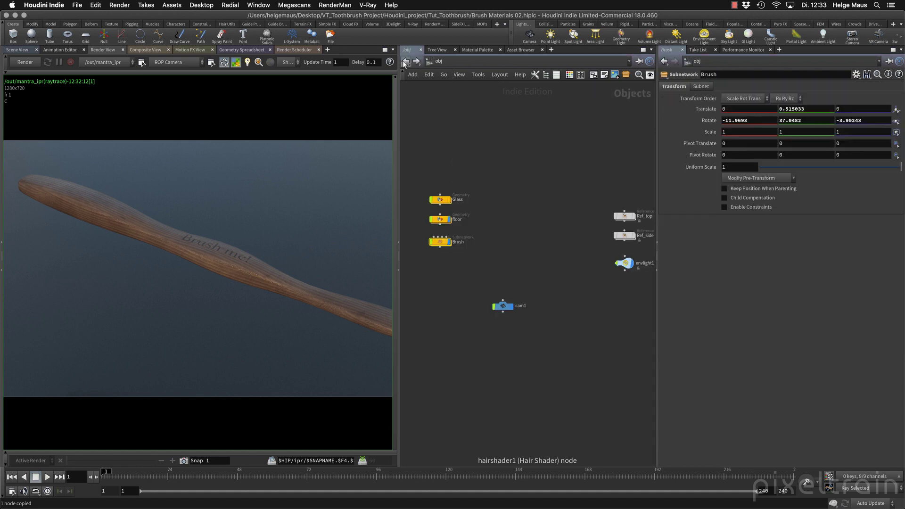
{"action": "double_click", "coordinate": [535, 219]}
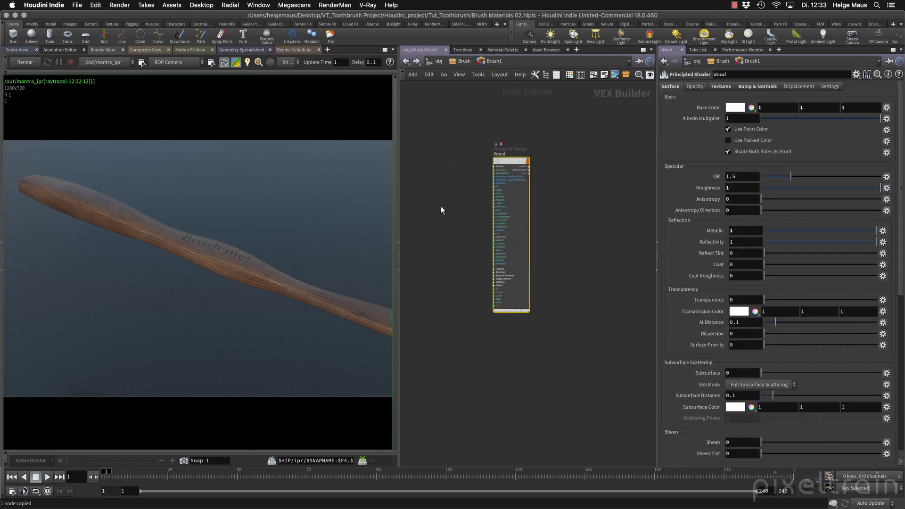
{"action": "key", "text": "super+v"}
{"action": "left_click_drag", "start_coordinate": [509, 162], "coordinate": [594, 163]}
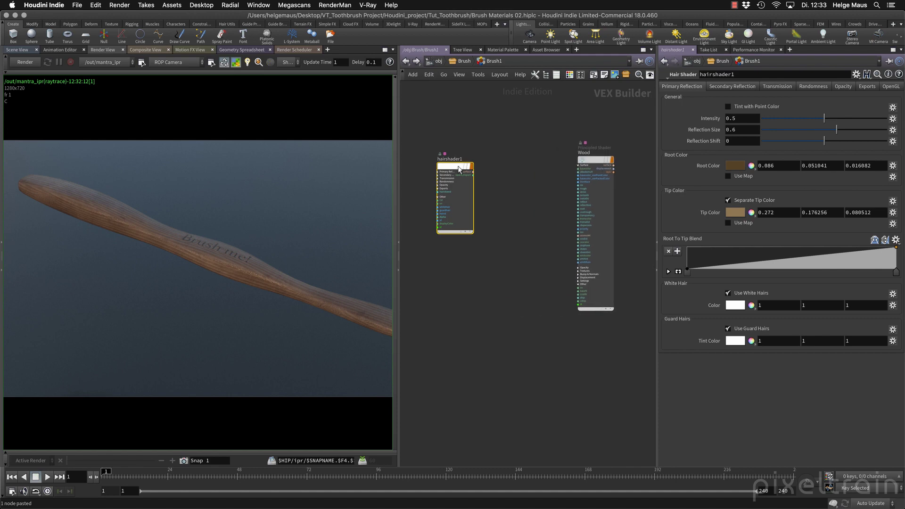
{"action": "left_click_drag", "start_coordinate": [455, 165], "coordinate": [506, 184]}
Rename the pasted hair shader as Bristles_Long
{"action": "double_click", "coordinate": [492, 184]}
{"action": "key", "text": "super+a"}
{"action": "type", "text": "Bristles"}
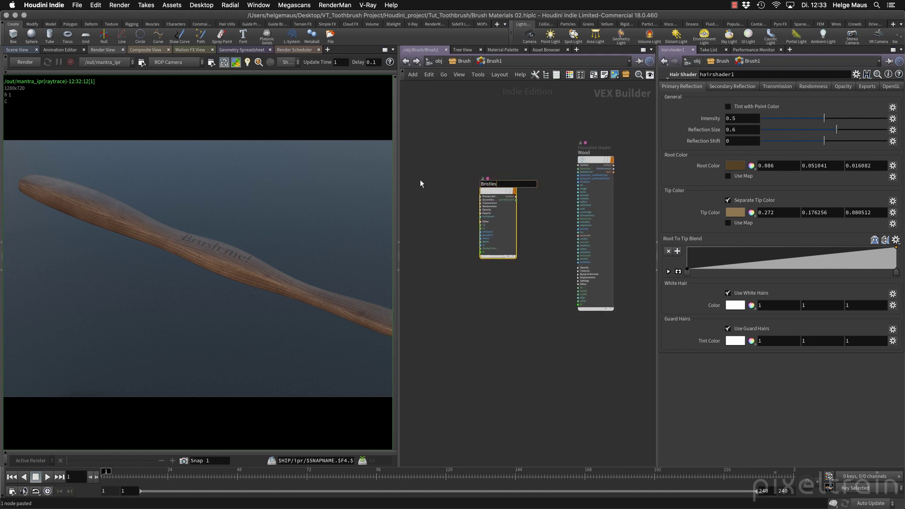
{"action": "key", "text": "Return"}
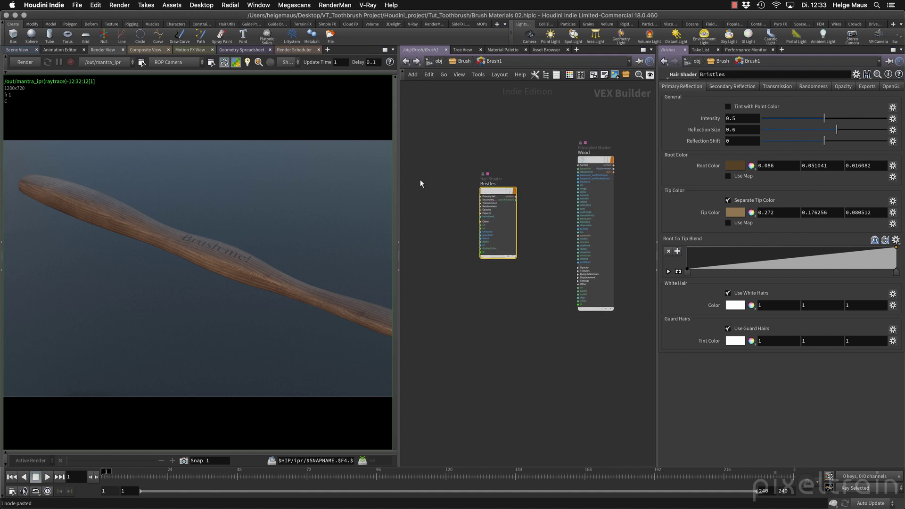
{"action": "double_click", "coordinate": [493, 184]}
{"action": "type", "text": "_Long"}
{"action": "key", "text": "Return"}
Set the Bristles_Long shader's Root Color and Tip Color to bright blue (0, 0.5, 1)
{"action": "left_click", "coordinate": [736, 165]}
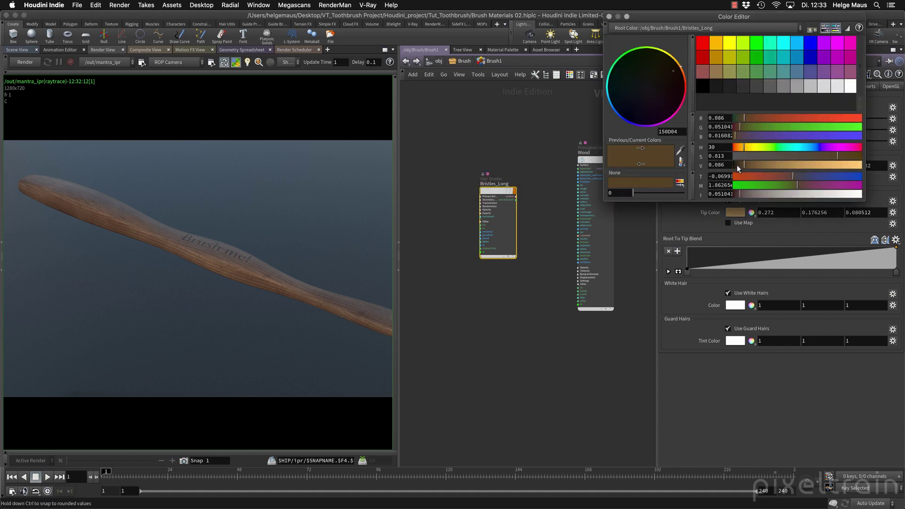
{"action": "left_click", "coordinate": [799, 47]}
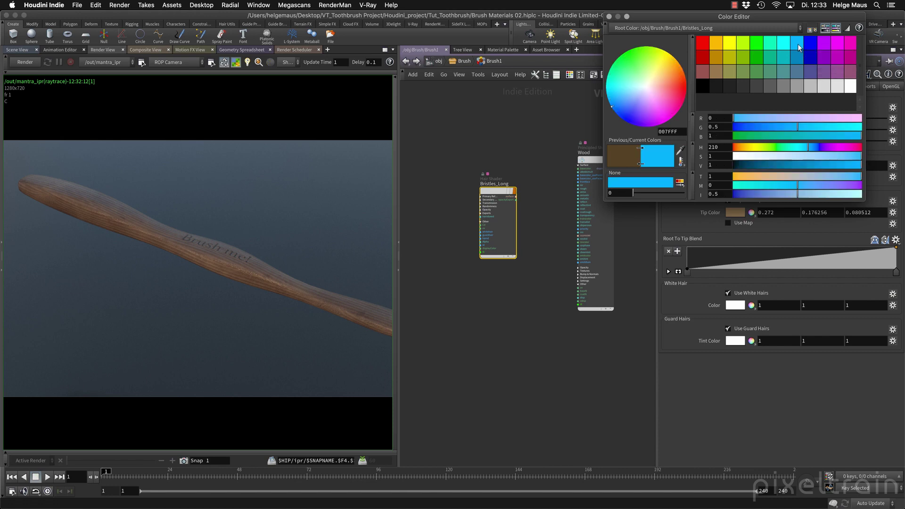
{"action": "left_click", "coordinate": [608, 17]}
{"action": "left_click", "coordinate": [735, 212]}
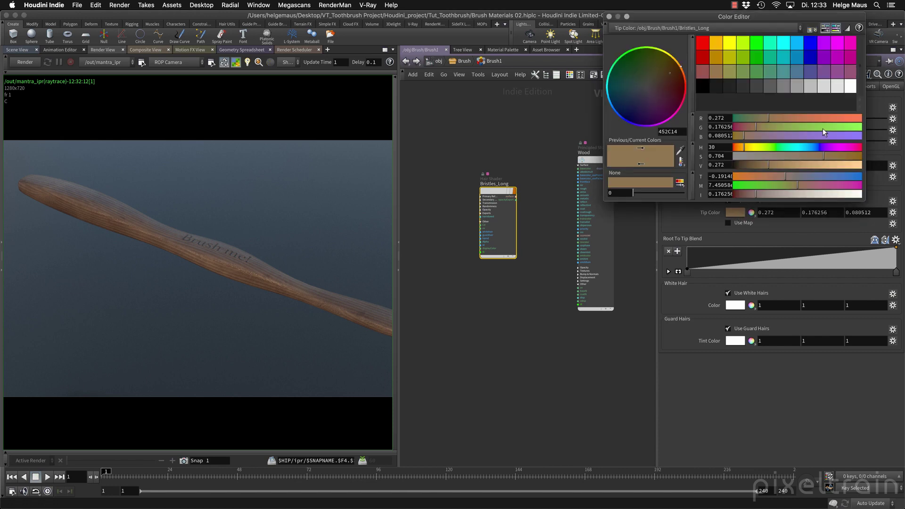
{"action": "left_click", "coordinate": [794, 43]}
{"action": "left_click", "coordinate": [608, 17]}
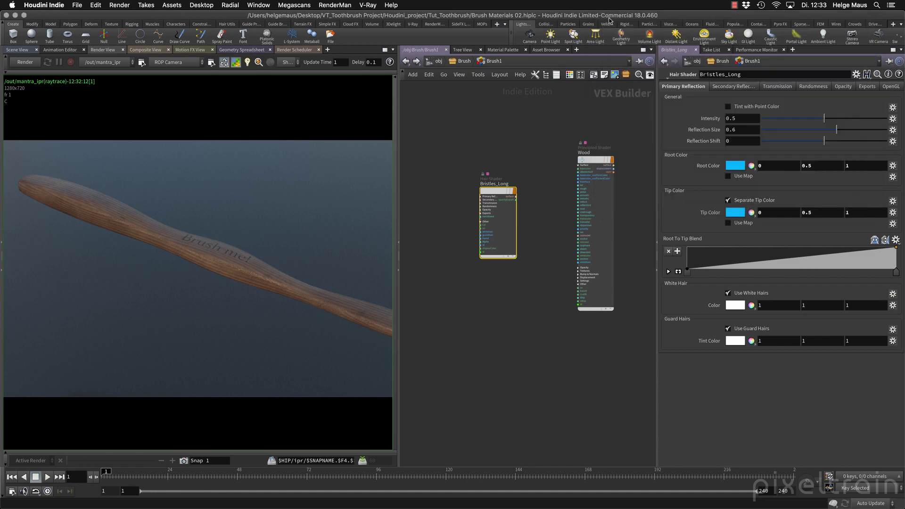
Darken the Bristles_Long shader's Root Color to about (0, 0.219, 0.438) and check its secondary reflection settings
{"action": "left_click", "coordinate": [733, 179]}
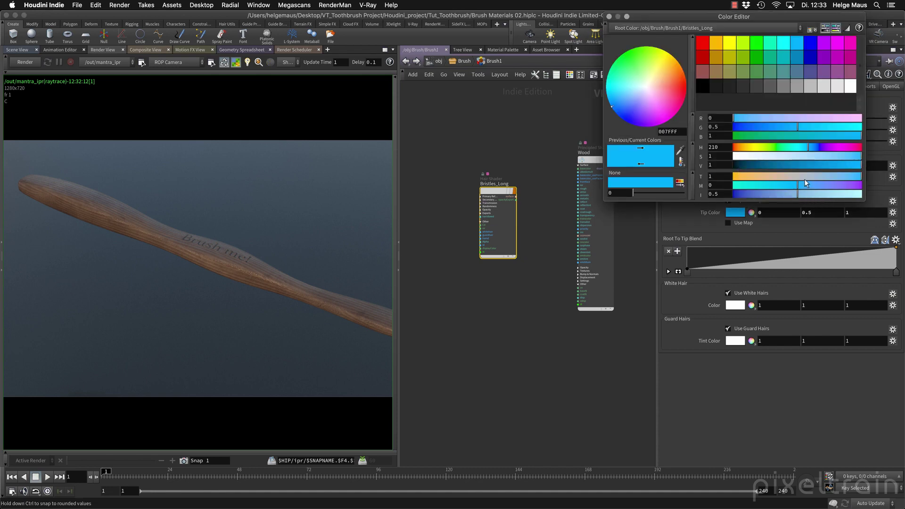
{"action": "left_click_drag", "start_coordinate": [830, 168], "coordinate": [788, 166]}
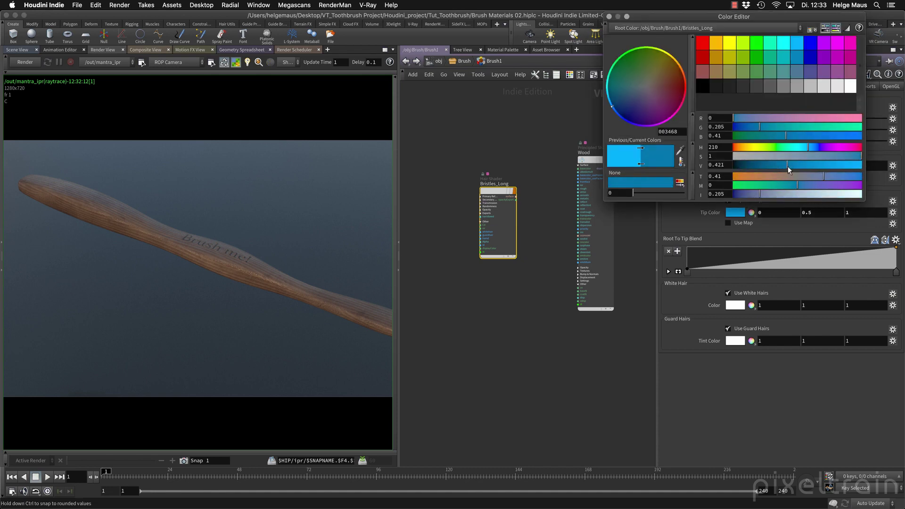
{"action": "left_click", "coordinate": [608, 17]}
{"action": "left_click", "coordinate": [743, 88]}
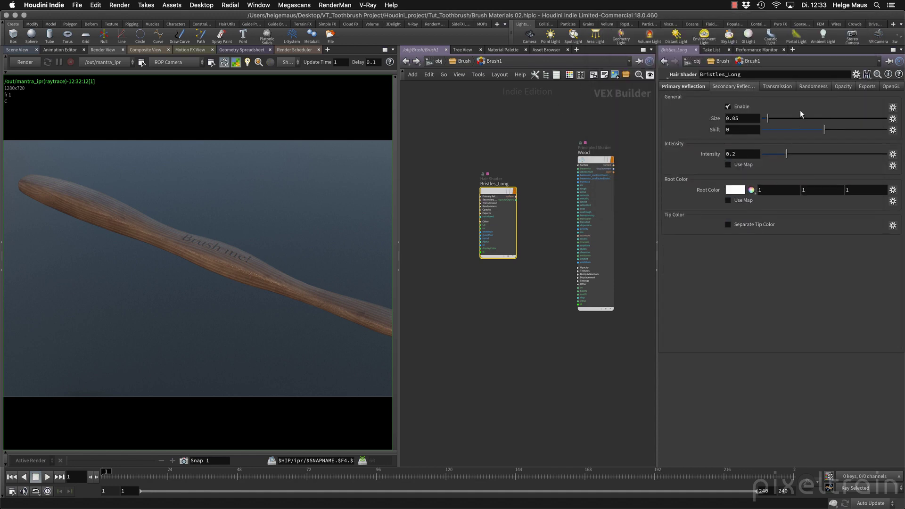
{"action": "left_click", "coordinate": [688, 85]}
Duplicate the Bristles_Long shader below the original and rename the copy as Bristles_shot
{"action": "left_click_drag", "start_coordinate": [491, 183], "coordinate": [573, 257]}
{"action": "left_click", "coordinate": [512, 250]}
{"action": "type", "text": "shot"}
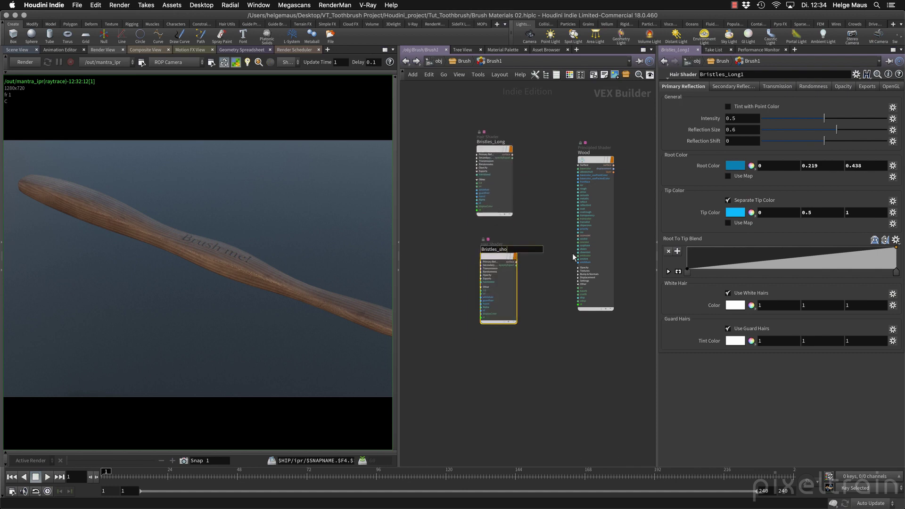
{"action": "key", "text": "Return"}
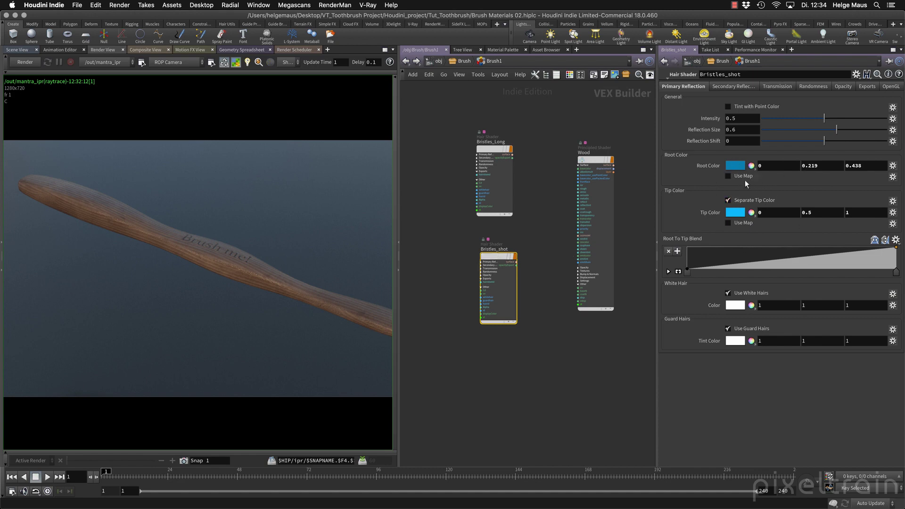
Set the Bristles_shot shader's Root Color and Tip Color to magenta (1, 0, 1)
{"action": "left_click", "coordinate": [734, 168]}
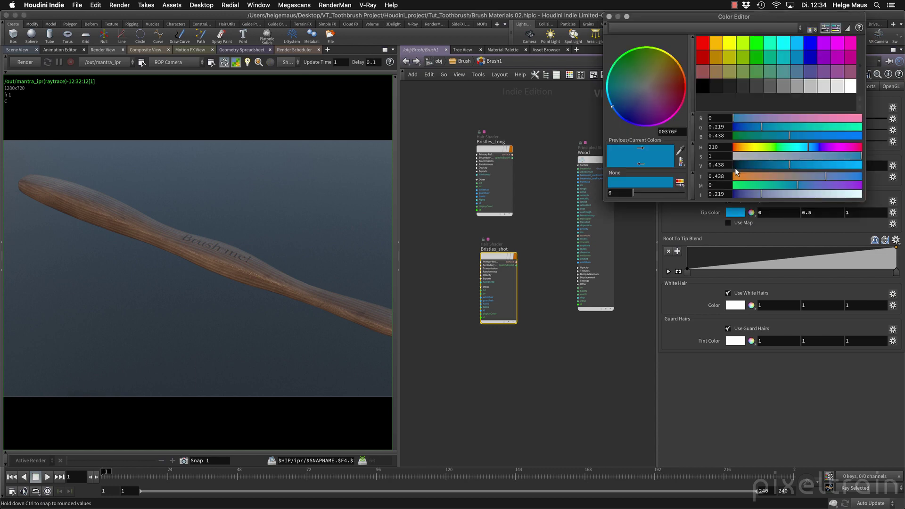
{"action": "left_click", "coordinate": [824, 43]}
{"action": "left_click", "coordinate": [842, 46]}
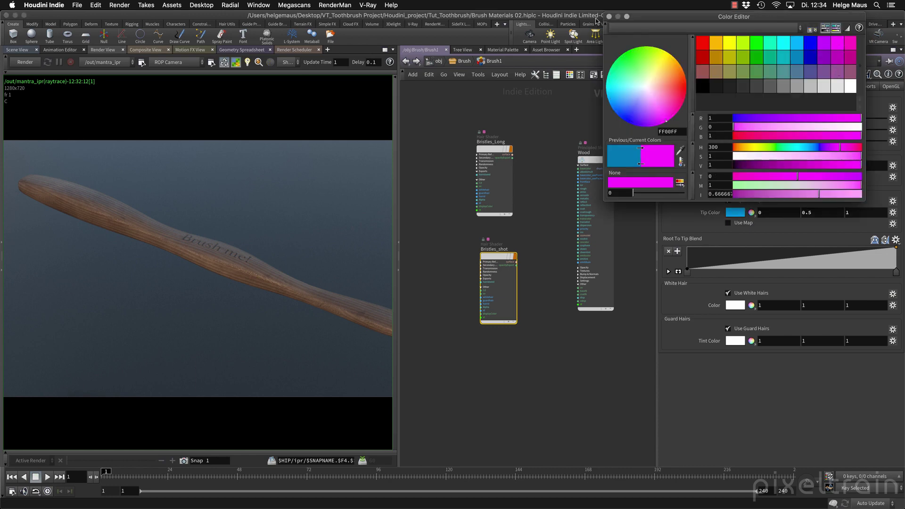
{"action": "left_click", "coordinate": [608, 16]}
{"action": "left_click", "coordinate": [736, 212]}
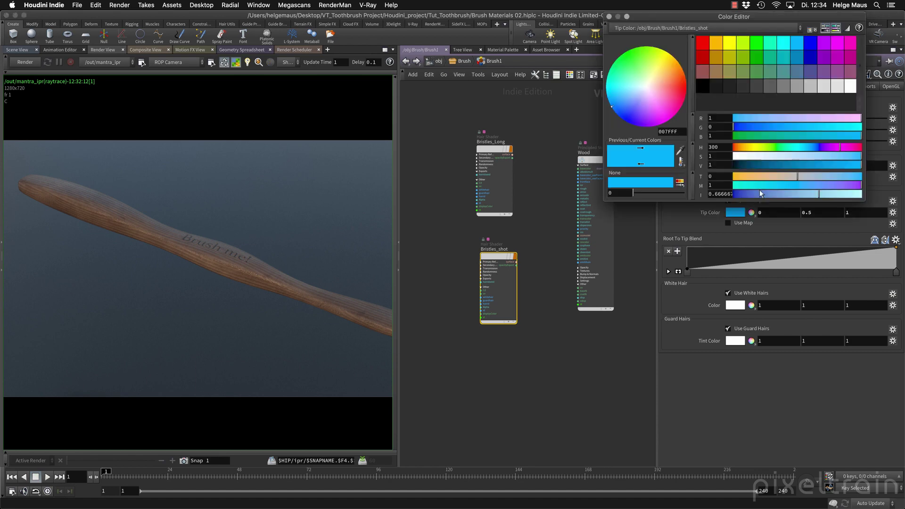
{"action": "left_click", "coordinate": [838, 43]}
{"action": "left_click", "coordinate": [609, 16]}
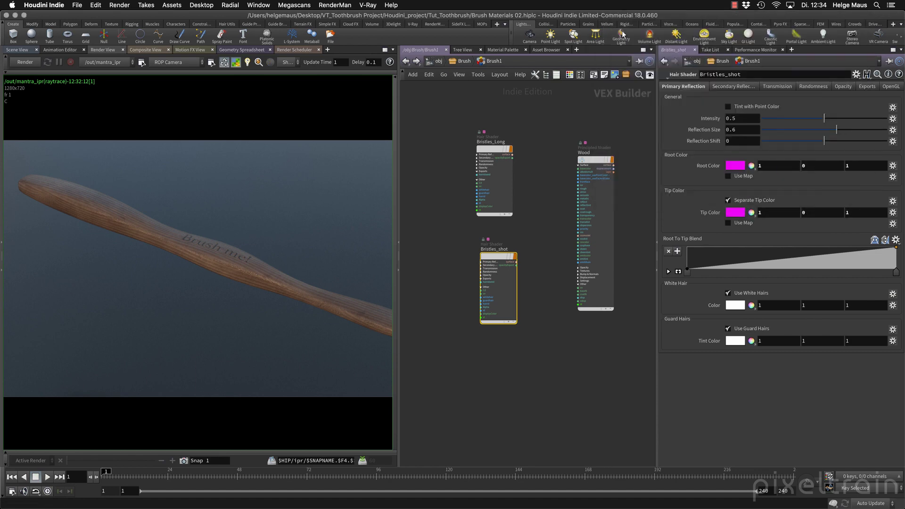
Darken the Bristles_shot shader's Root Color to about (0.772, 0, 0.772)
{"action": "left_click", "coordinate": [736, 166]}
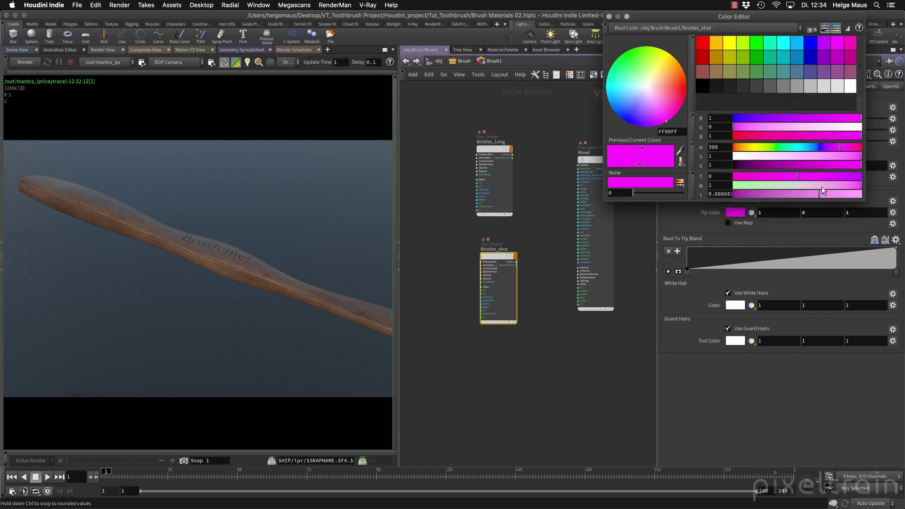
{"action": "left_click", "coordinate": [832, 164]}
{"action": "left_click", "coordinate": [609, 16]}
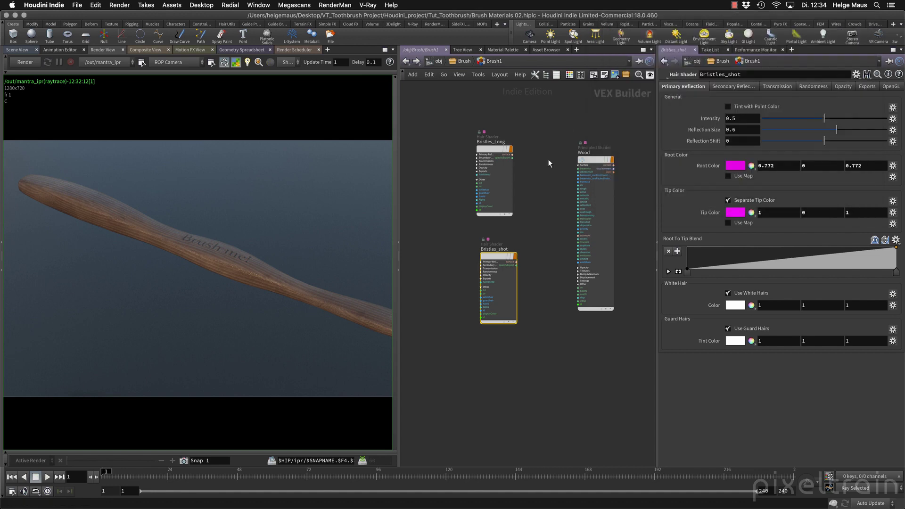
{"action": "left_click", "coordinate": [540, 204]}
Return to the Brush subnetwork and turn on the display of the long_hair and short_hair nodes
{"action": "left_click", "coordinate": [459, 62]}
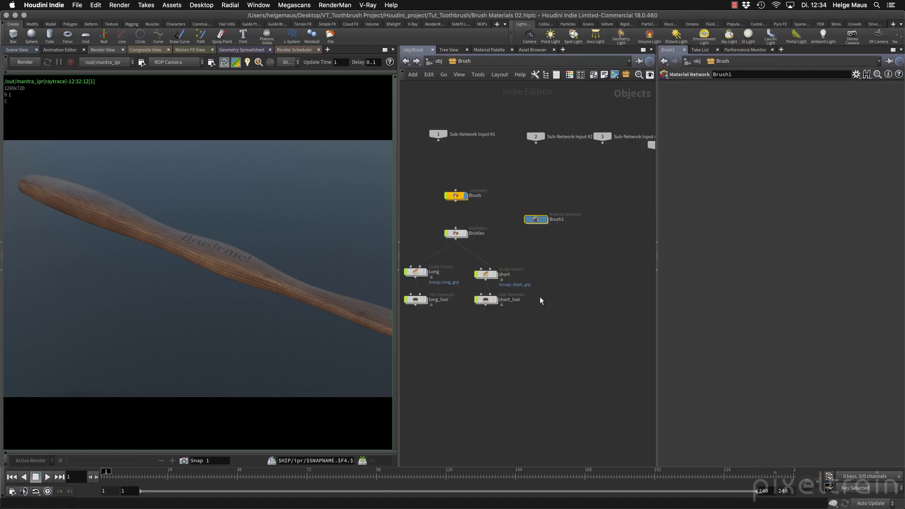
{"action": "scroll", "coordinate": [552, 335], "scroll_direction": "up", "scroll_amount": 3}
{"action": "scroll", "coordinate": [552, 335], "scroll_direction": "up", "scroll_amount": 2}
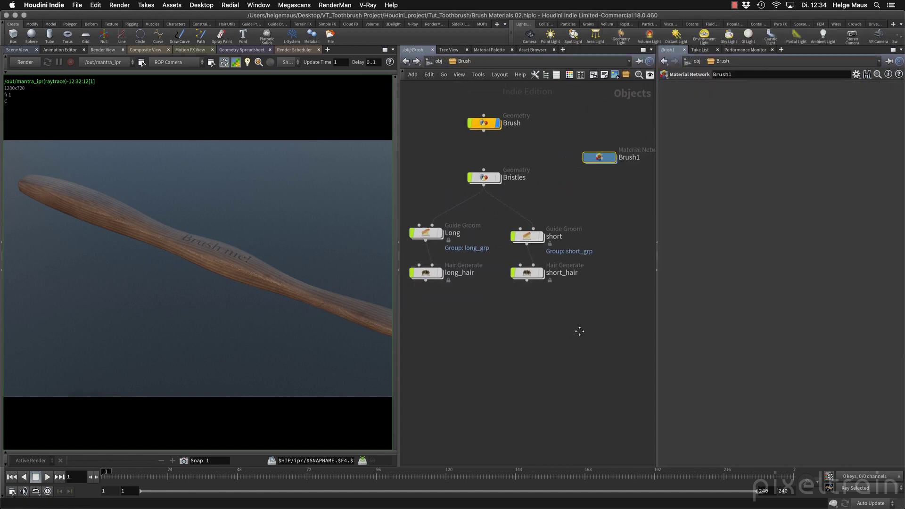
{"action": "left_click", "coordinate": [445, 272]}
{"action": "left_click", "coordinate": [557, 274]}
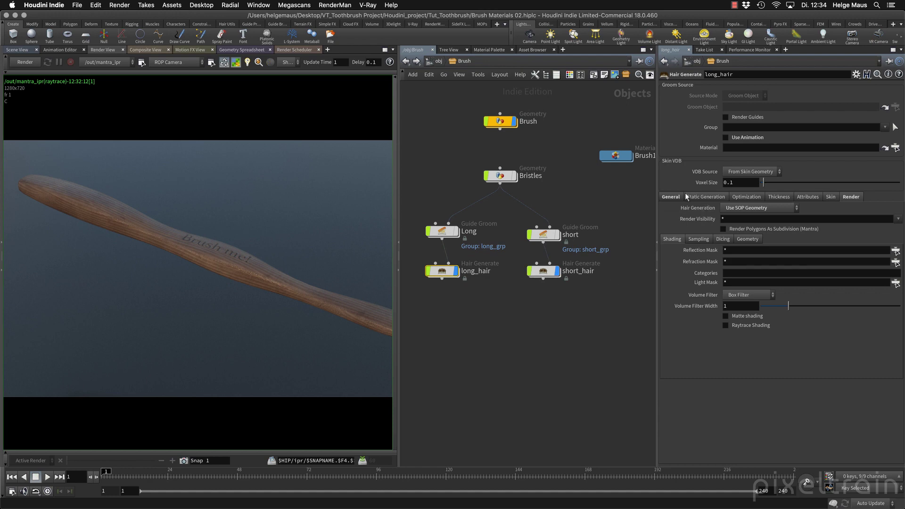
Examine long_hair's General and Render settings, its Hair Generation modes and the operators available for its Material
{"action": "left_click", "coordinate": [671, 197]}
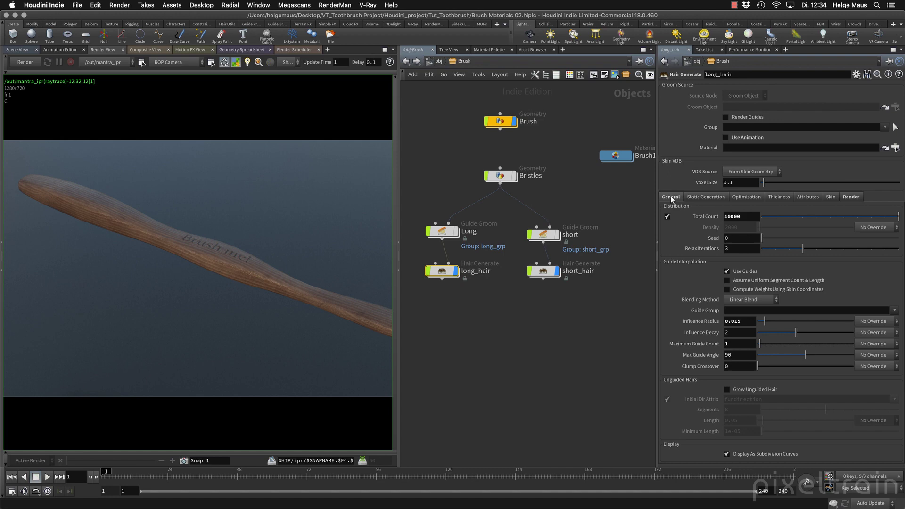
{"action": "left_click", "coordinate": [856, 200]}
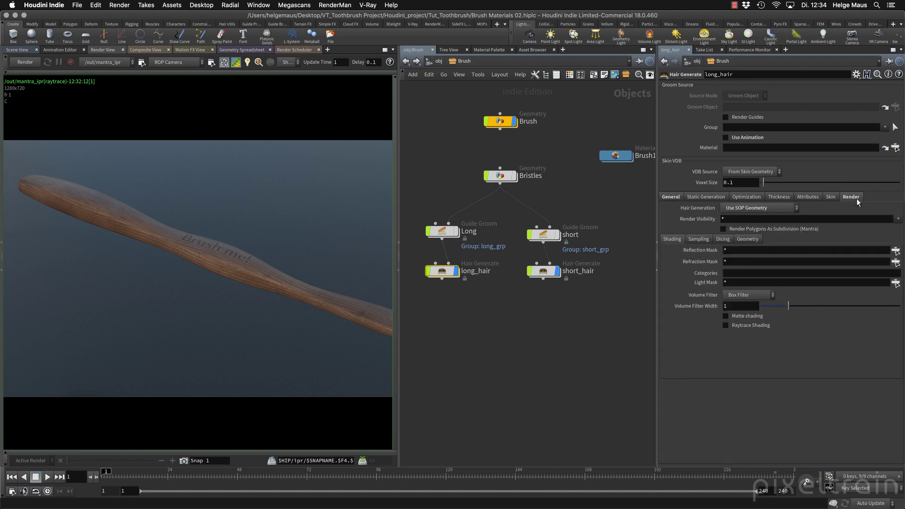
{"action": "left_click", "coordinate": [774, 207]}
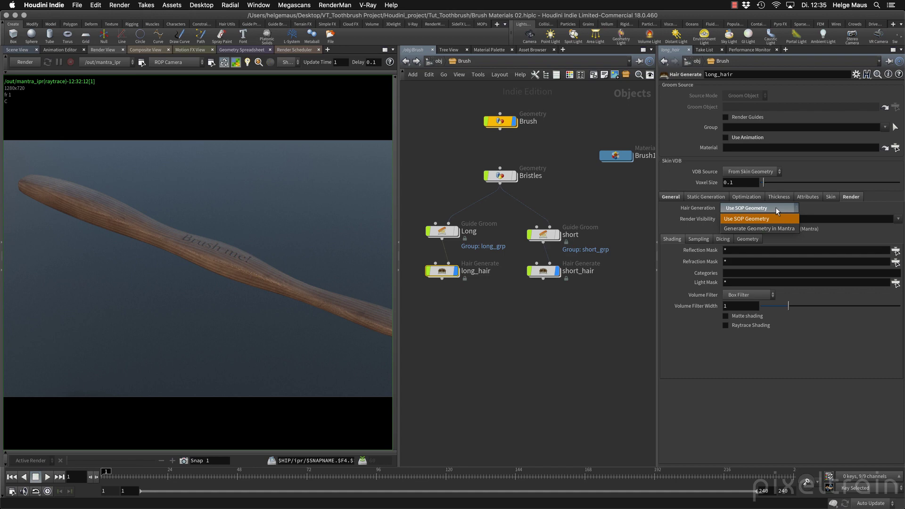
{"action": "left_click", "coordinate": [839, 214]}
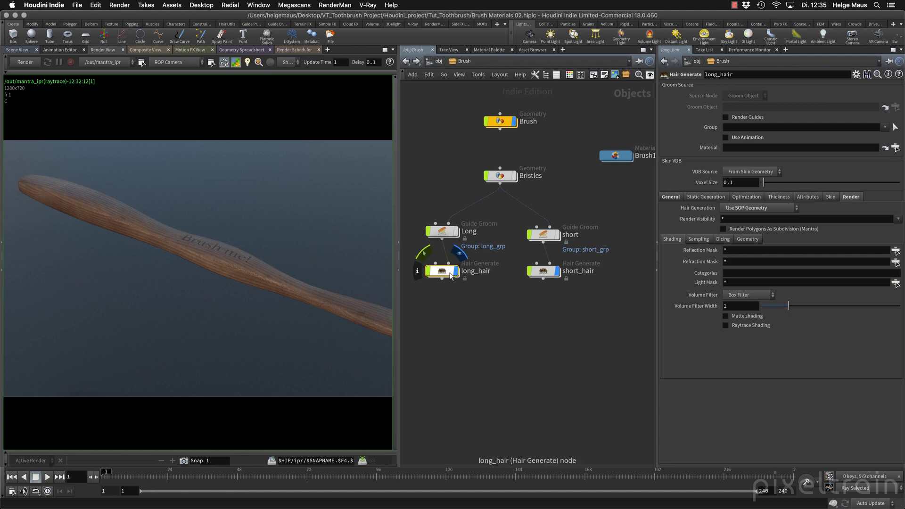
{"action": "mouse_move", "coordinate": [569, 270]}
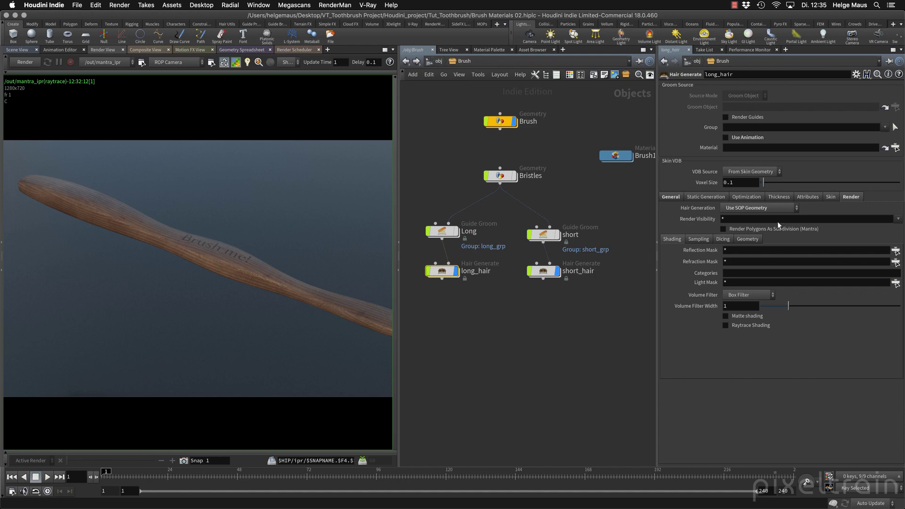
{"action": "left_click", "coordinate": [673, 197]}
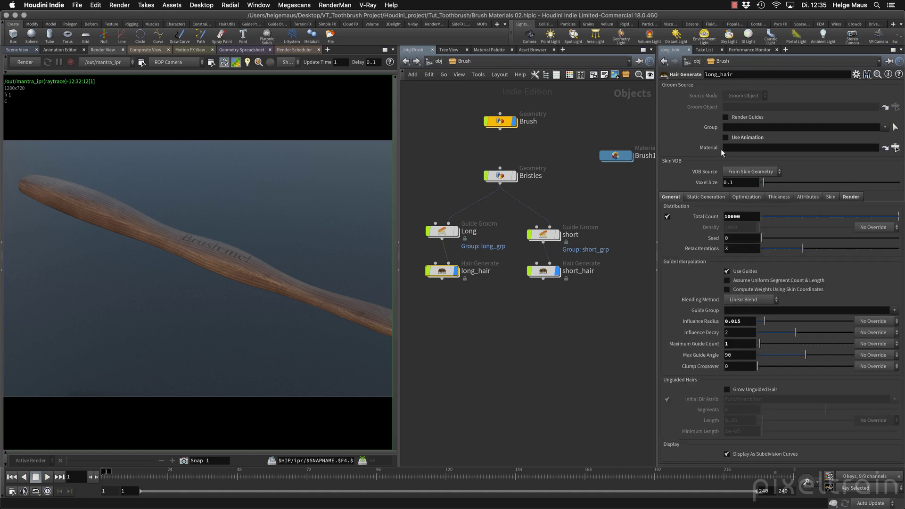
{"action": "left_click", "coordinate": [895, 148]}
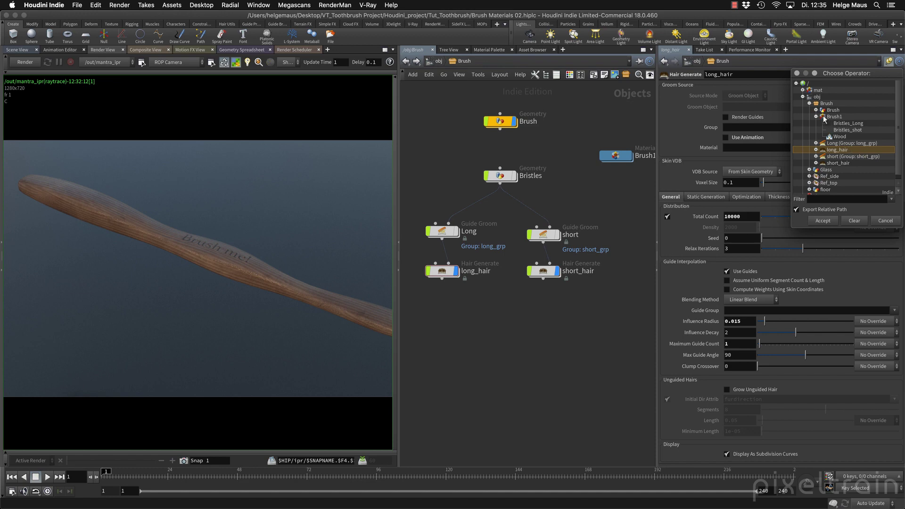
{"action": "left_click", "coordinate": [879, 220]}
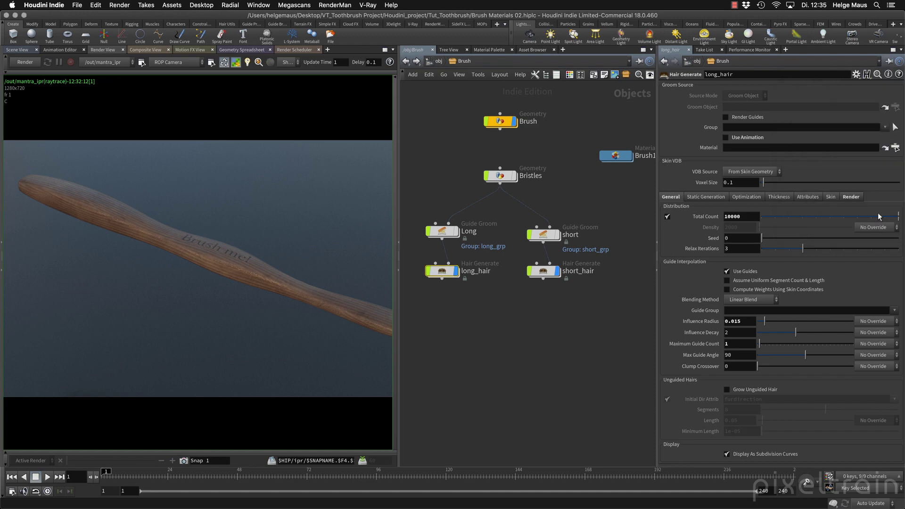
Show the tree view beside the network, expand Brush1 to list its shaders, and resize the panes to fit
{"action": "left_click", "coordinate": [480, 332]}
{"action": "key", "text": "shift+w"}
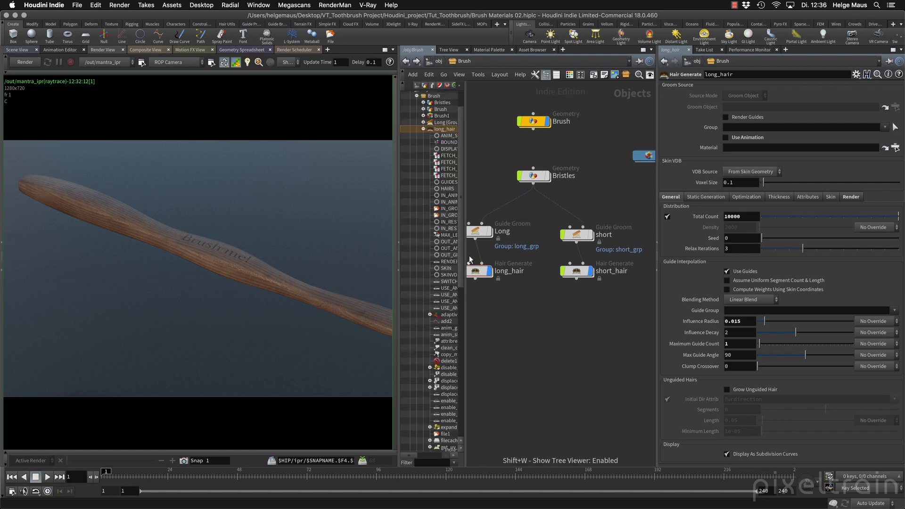
{"action": "left_click_drag", "start_coordinate": [399, 259], "coordinate": [360, 257]}
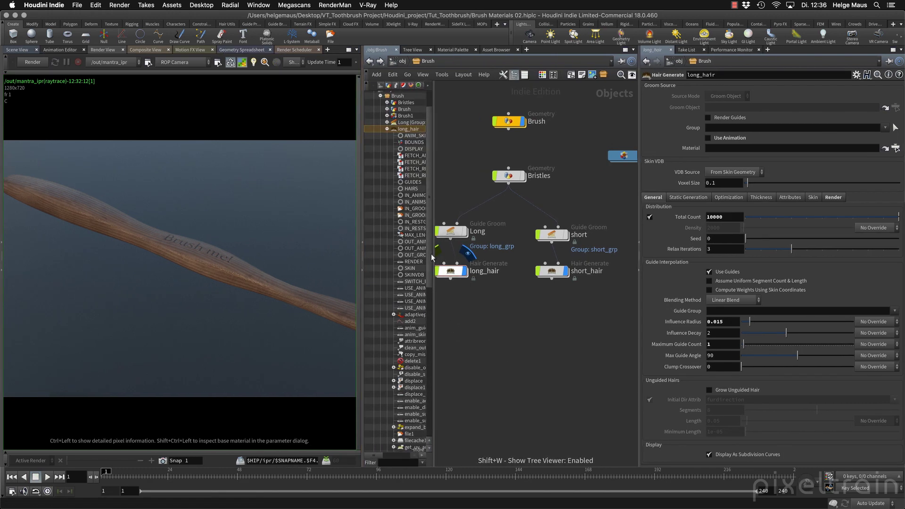
{"action": "left_click_drag", "start_coordinate": [443, 250], "coordinate": [490, 250]}
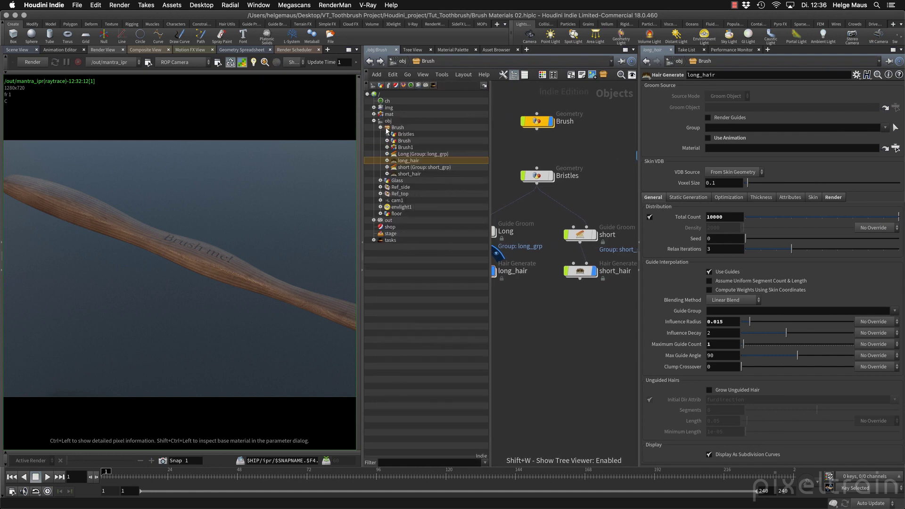
{"action": "left_click", "coordinate": [386, 129]}
{"action": "left_click", "coordinate": [387, 147]}
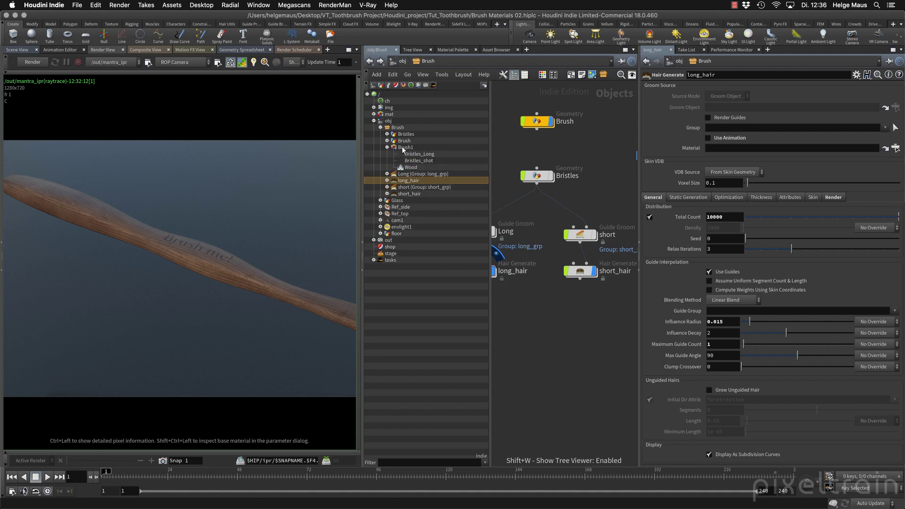
{"action": "left_click", "coordinate": [403, 148]}
{"action": "middle_click_drag", "start_coordinate": [553, 336], "coordinate": [587, 335]}
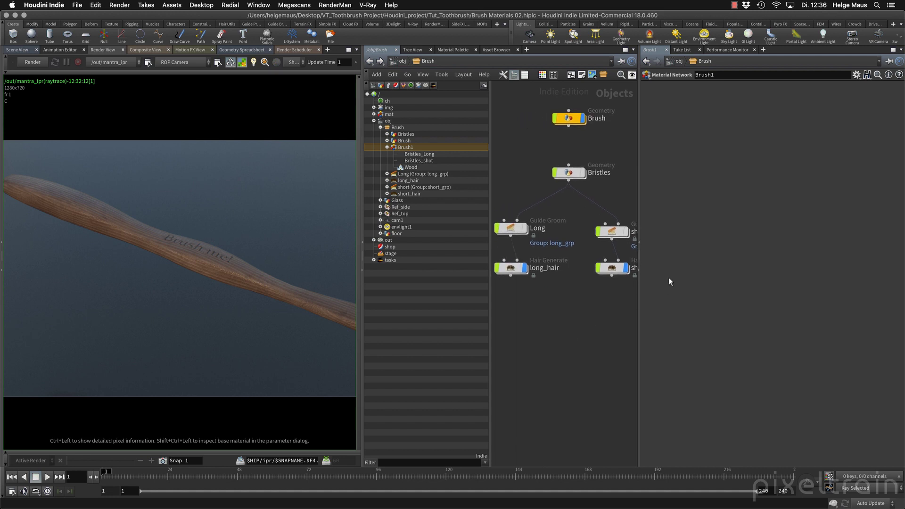
{"action": "left_click_drag", "start_coordinate": [642, 255], "coordinate": [728, 258]}
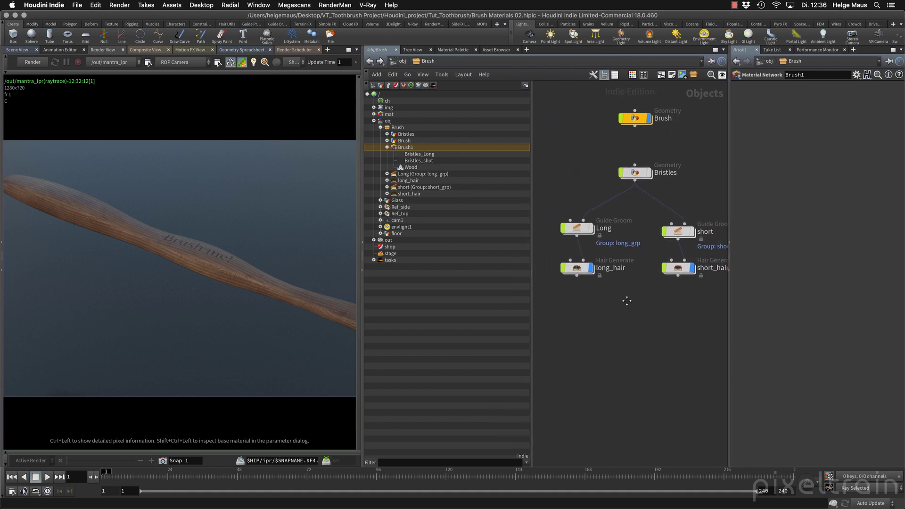
{"action": "left_click_drag", "start_coordinate": [529, 267], "coordinate": [492, 261]}
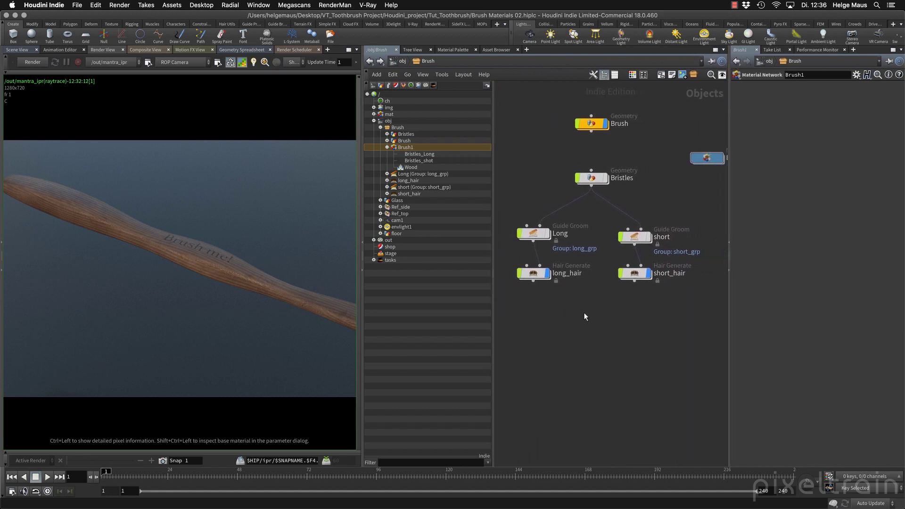
Assign the Bristles_Long shader as long_hair's Material and the Bristles_shot shader as short_hair's Material
{"action": "left_click", "coordinate": [533, 274]}
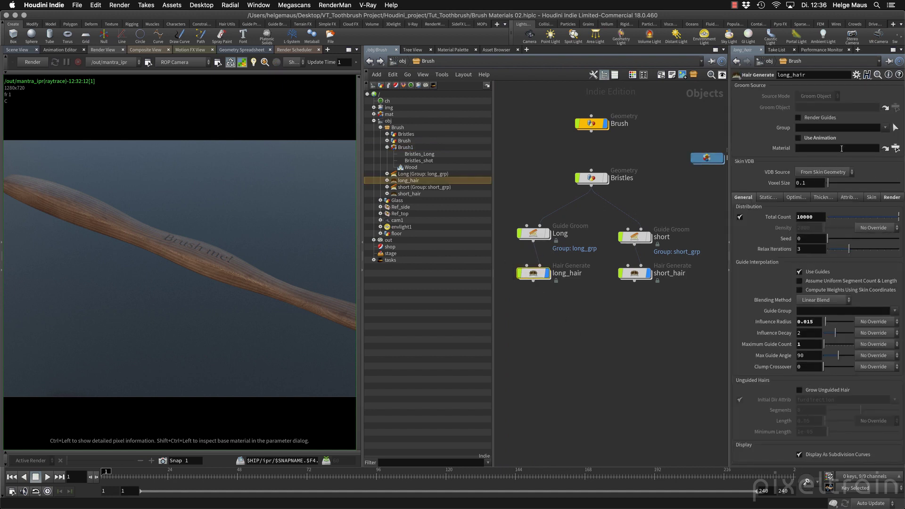
{"action": "mouse_move", "coordinate": [410, 154]}
{"action": "left_mouse_down"}
{"action": "mouse_move", "coordinate": [852, 158]}
{"action": "mouse_move", "coordinate": [860, 148]}
{"action": "left_mouse_up"}
{"action": "left_click", "coordinate": [638, 274]}
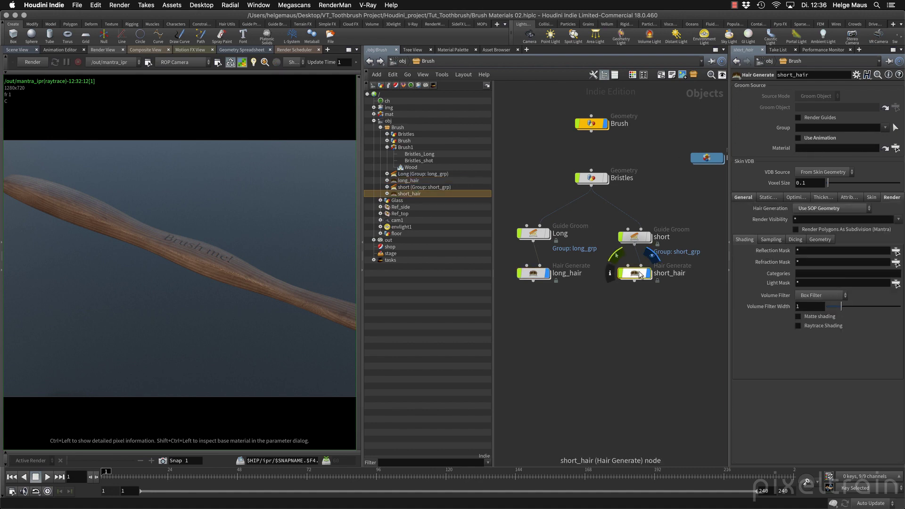
{"action": "left_click", "coordinate": [401, 160]}
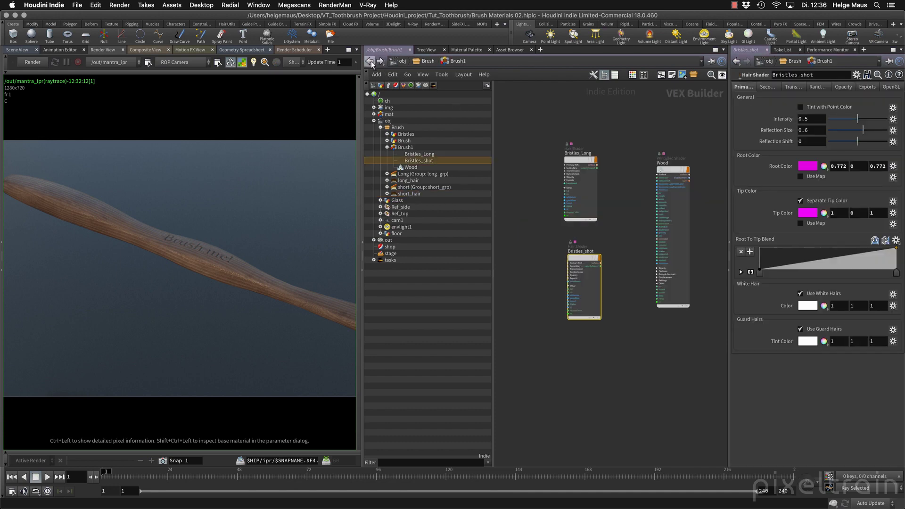
{"action": "left_click", "coordinate": [736, 61]}
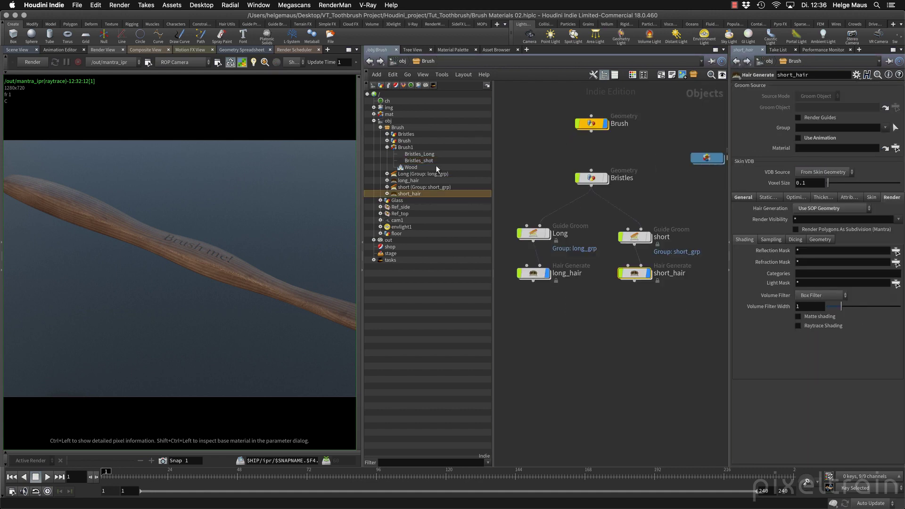
{"action": "left_click_drag", "start_coordinate": [403, 160], "coordinate": [842, 153]}
Save the scene and hide the network editor's tree view
{"action": "key", "text": "ctrl+s"}
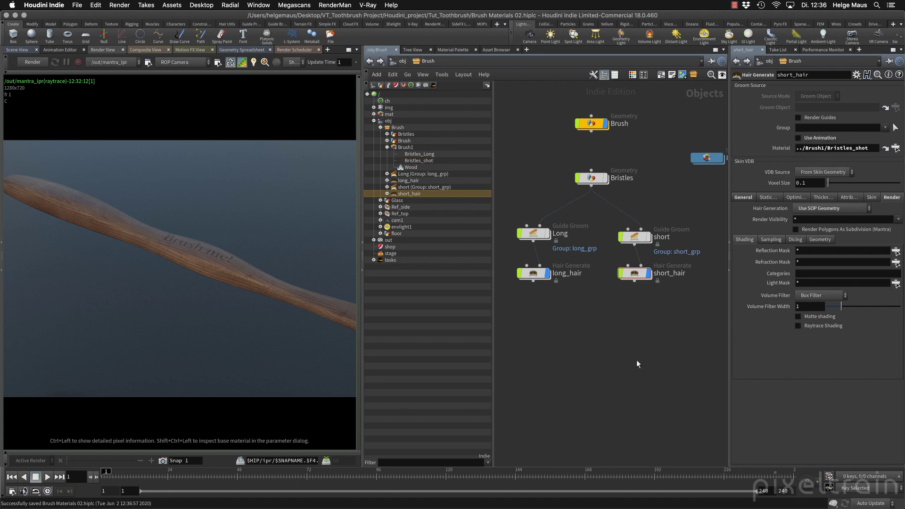
{"action": "key", "text": "shift+w"}
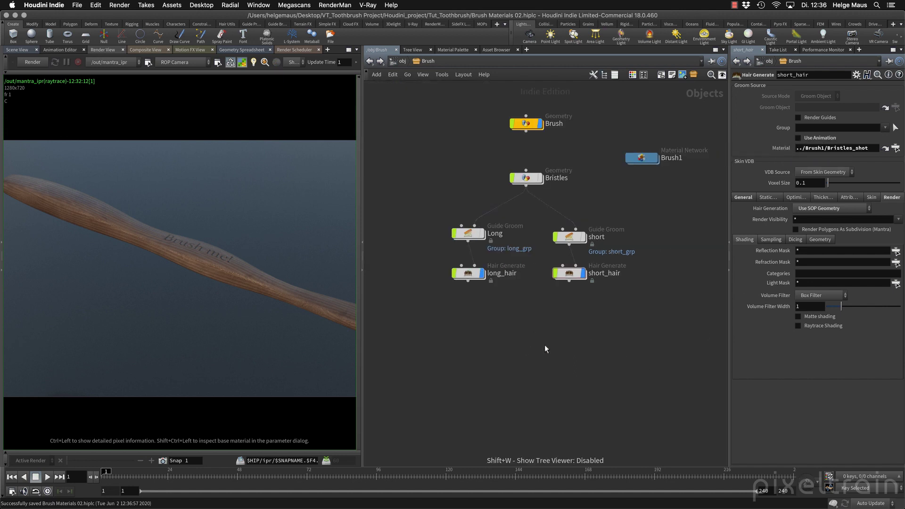
Widen the render view, render the toothbrush with its assigned shaders, and examine the bristles up close
{"action": "left_click", "coordinate": [363, 256]}
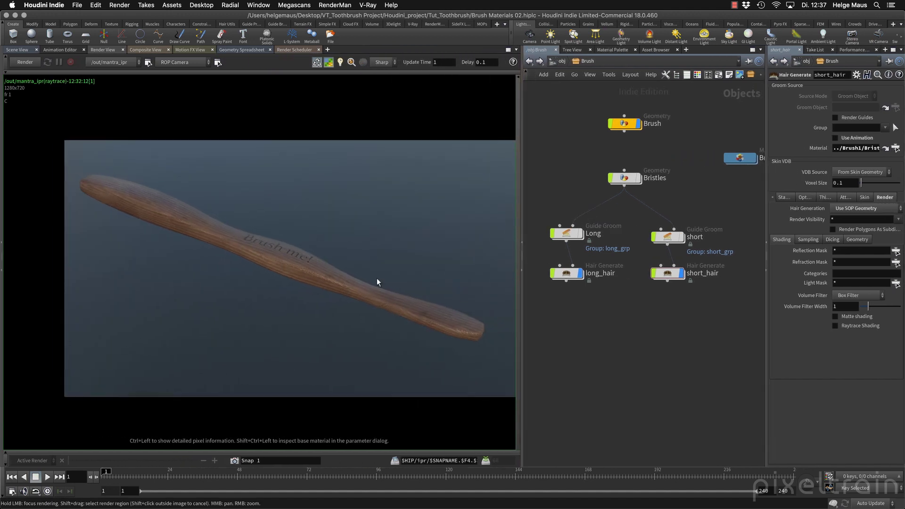
{"action": "left_click", "coordinate": [28, 63]}
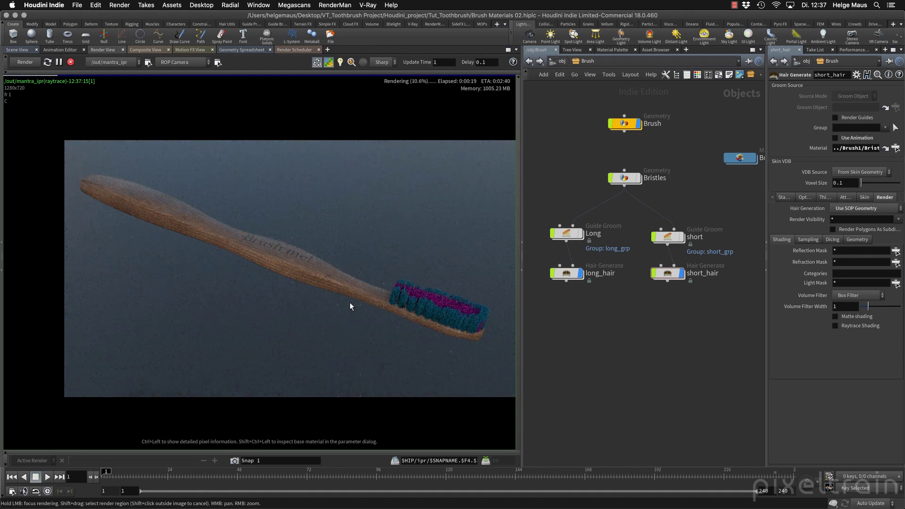
{"action": "scroll", "coordinate": [434, 313], "scroll_direction": "up", "scroll_amount": 6}
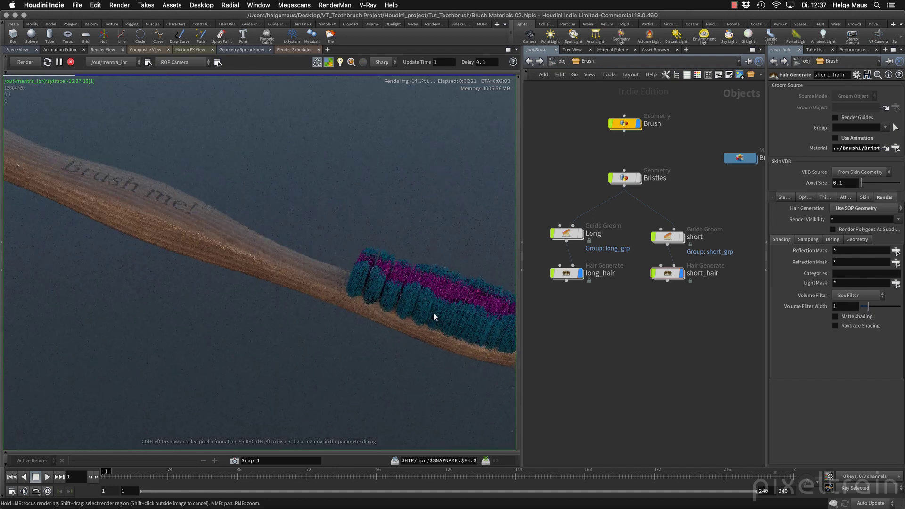
{"action": "middle_click_drag", "start_coordinate": [433, 313], "coordinate": [294, 265]}
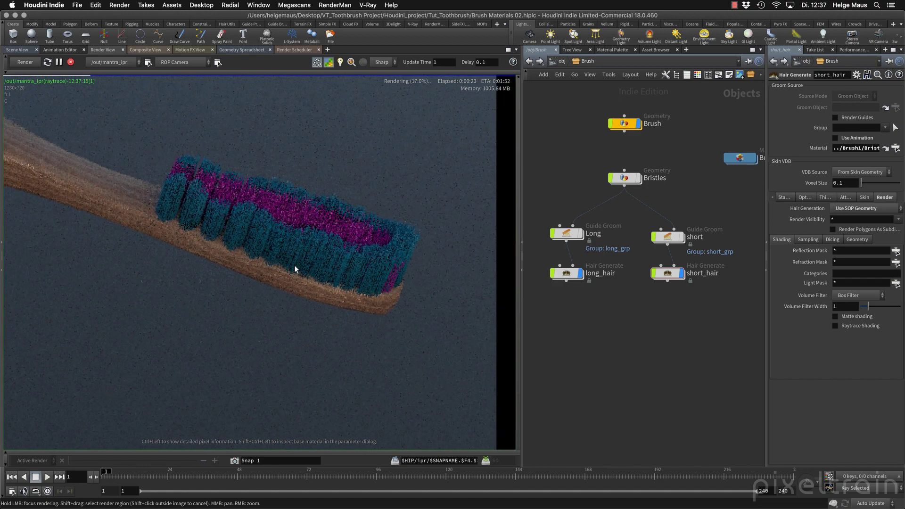
{"action": "scroll", "coordinate": [402, 275], "scroll_direction": "up", "scroll_amount": 4}
{"action": "scroll", "coordinate": [402, 275], "scroll_direction": "up", "scroll_amount": 2}
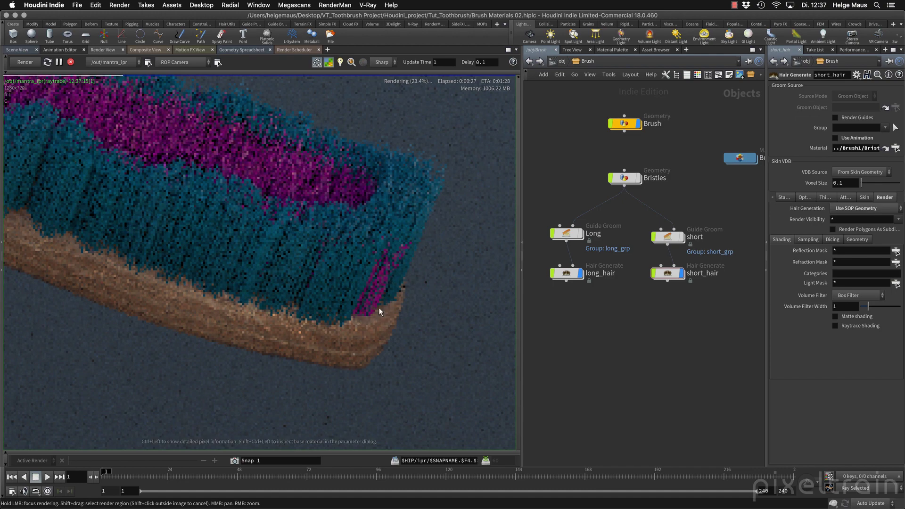
{"action": "scroll", "coordinate": [380, 310], "scroll_direction": "down", "scroll_amount": 2}
{"action": "scroll", "coordinate": [389, 268], "scroll_direction": "down", "scroll_amount": 1}
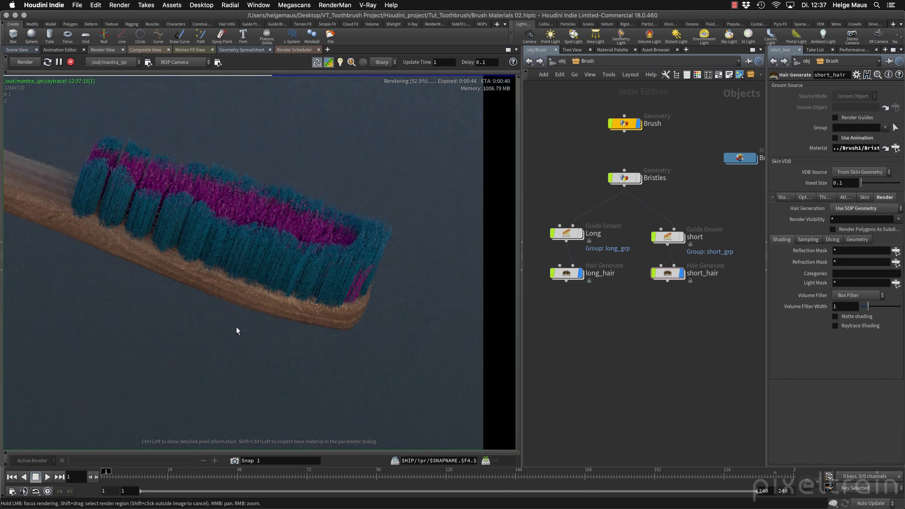
Inspect the whole toothbrush in the render, fit the image to the view, and stop rendering
{"action": "right_click_drag", "start_coordinate": [236, 326], "coordinate": [217, 315]}
{"action": "middle_click_drag", "start_coordinate": [217, 315], "coordinate": [345, 296]}
{"action": "right_click_drag", "start_coordinate": [345, 296], "coordinate": [278, 292]}
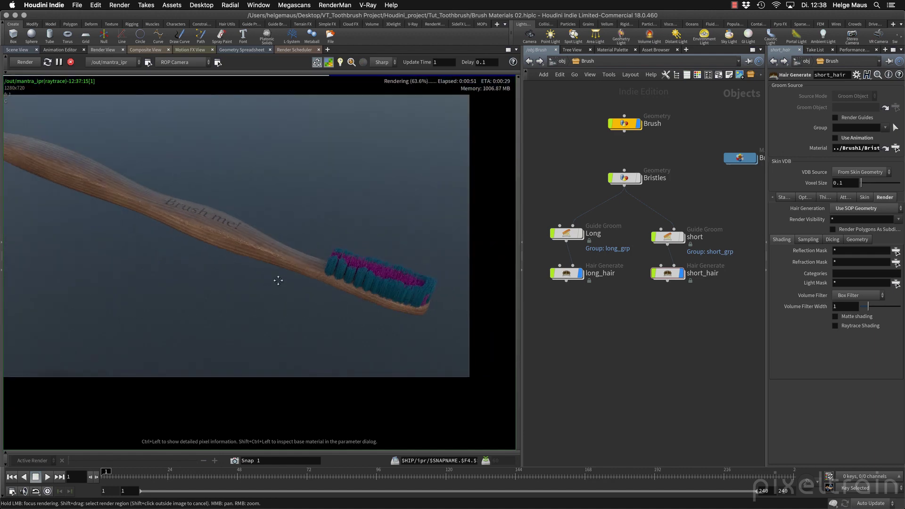
{"action": "key", "text": "h"}
{"action": "left_click", "coordinate": [70, 62]}
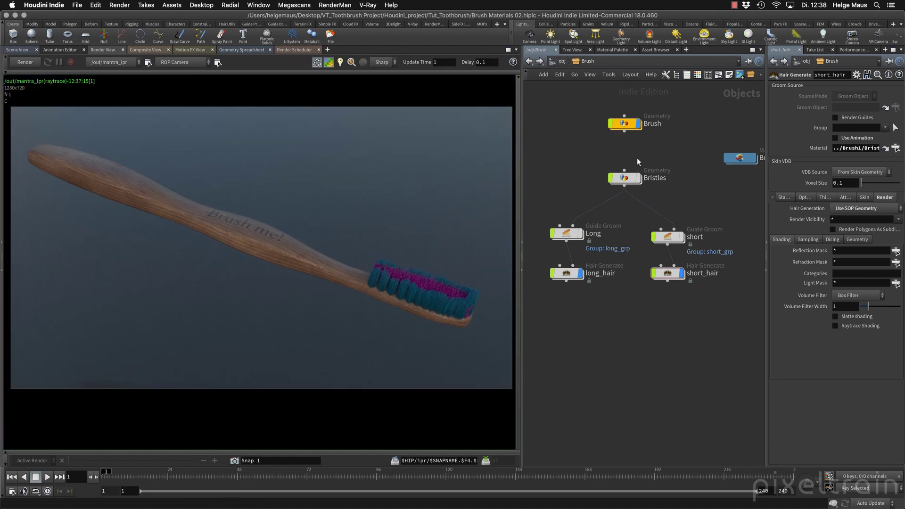
Return to the object level, display the Glass object in the scene view, and save the scene
{"action": "scroll", "coordinate": [671, 154], "scroll_direction": "down", "scroll_amount": 3}
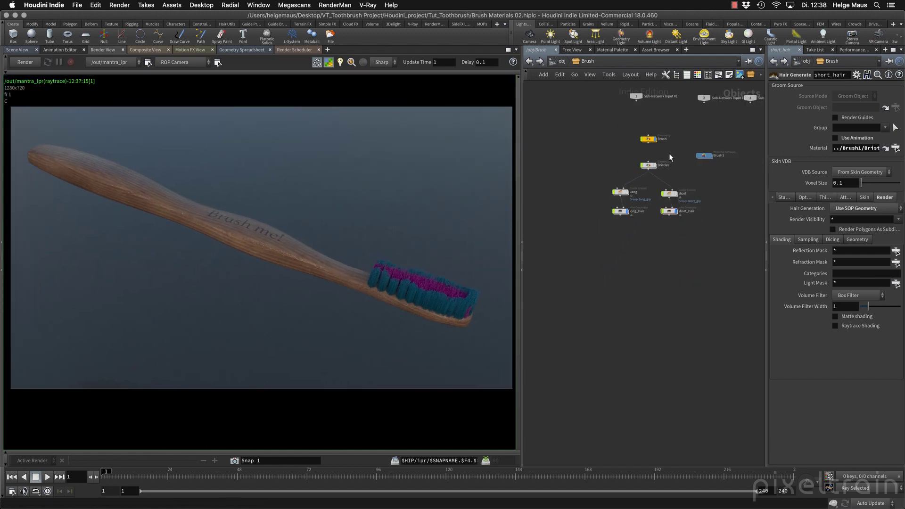
{"action": "left_click", "coordinate": [561, 61]}
{"action": "middle_click_drag", "start_coordinate": [647, 297], "coordinate": [652, 286]}
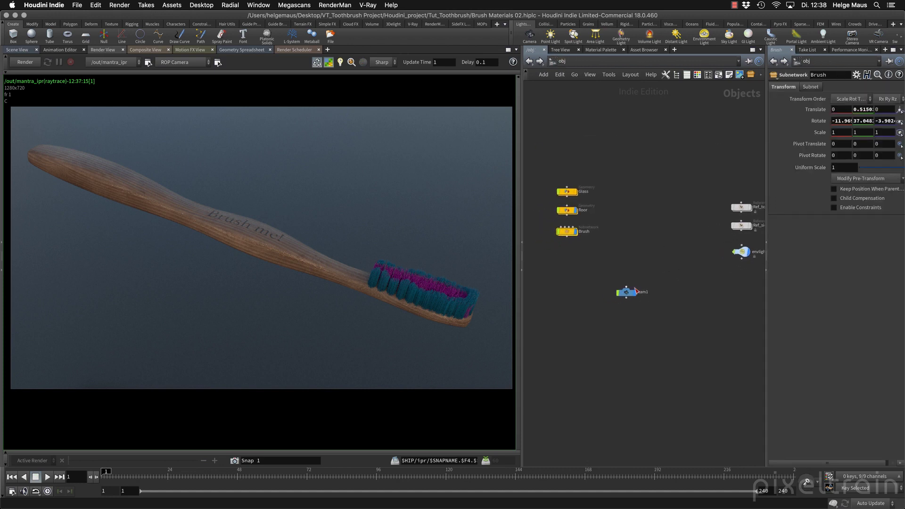
{"action": "left_click_drag", "start_coordinate": [652, 285], "coordinate": [761, 266]}
{"action": "key", "text": "f"}
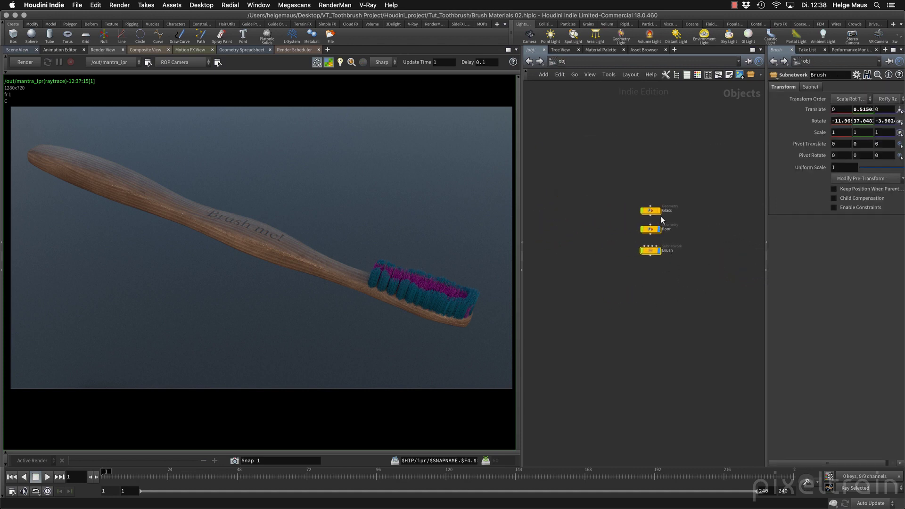
{"action": "left_click", "coordinate": [27, 50]}
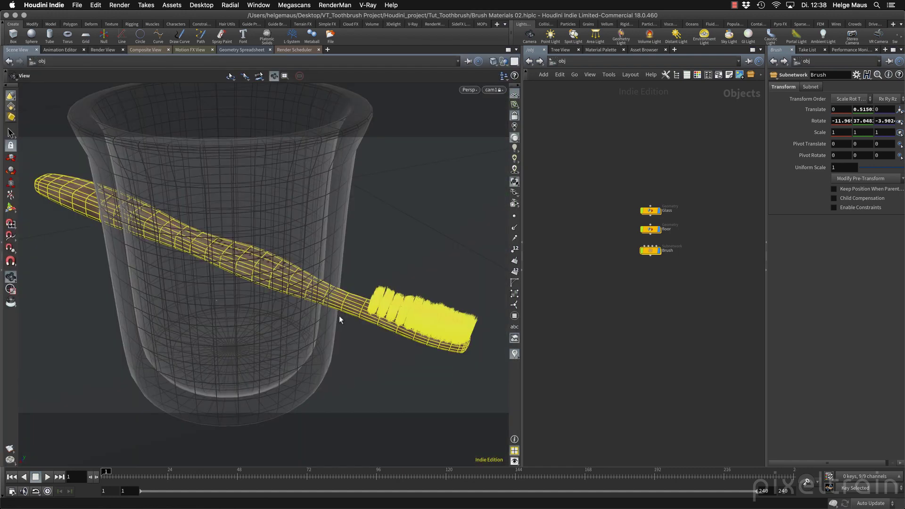
{"action": "key", "text": "super+s"}
Align the Brush subnetwork's move handle to the world and raise the brush above the glass, to about 1.217 in Y
{"action": "scroll", "coordinate": [371, 307], "scroll_direction": "down", "scroll_amount": 5}
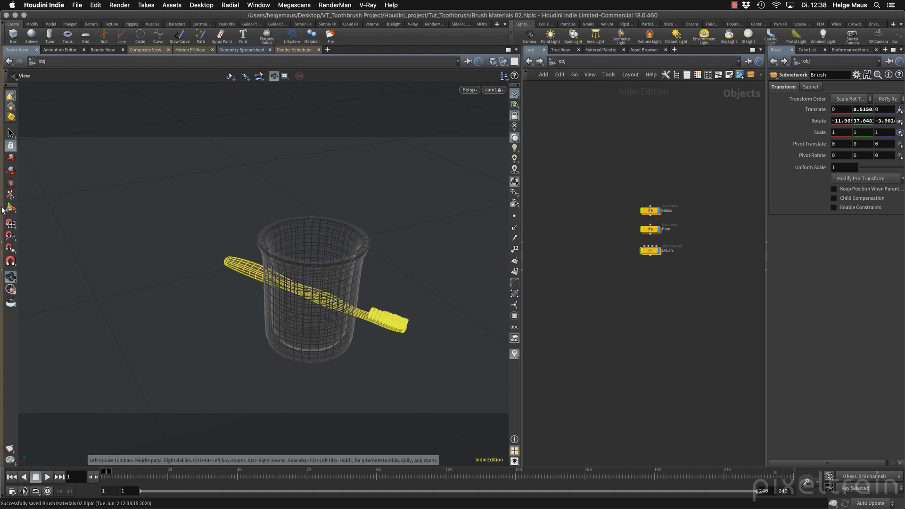
{"action": "left_click", "coordinate": [10, 159]}
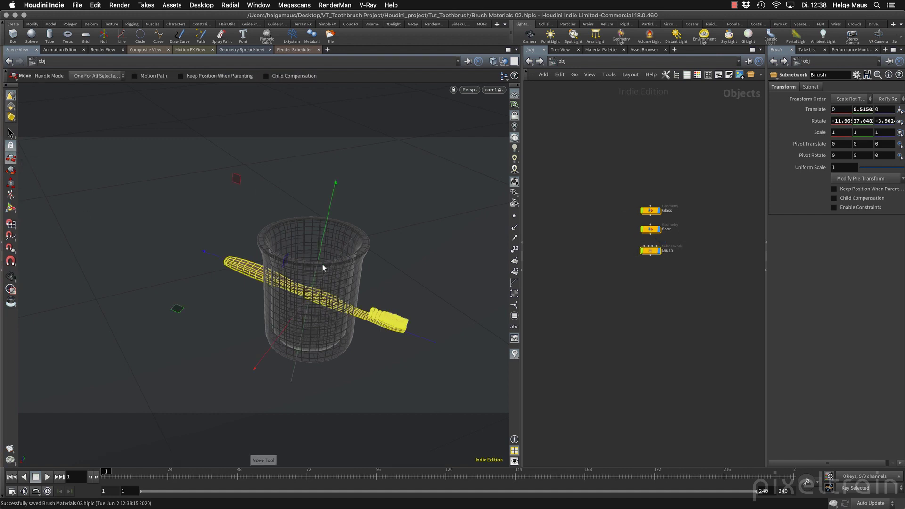
{"action": "key", "text": "m"}
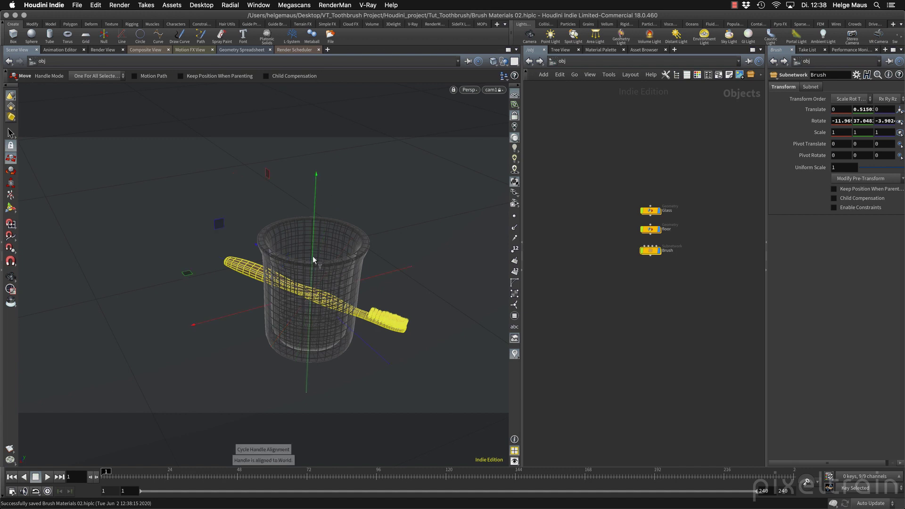
{"action": "left_click_drag", "start_coordinate": [313, 256], "coordinate": [315, 181]}
{"action": "key", "text": "Escape"}
{"action": "mouse_move", "coordinate": [355, 301]}
{"action": "left_mouse_down"}
{"action": "mouse_move", "coordinate": [351, 290]}
{"action": "mouse_move", "coordinate": [261, 335]}
{"action": "mouse_move", "coordinate": [333, 309]}
{"action": "mouse_move", "coordinate": [317, 298]}
{"action": "mouse_move", "coordinate": [297, 303]}
{"action": "left_mouse_up"}
{"action": "key", "text": "t"}
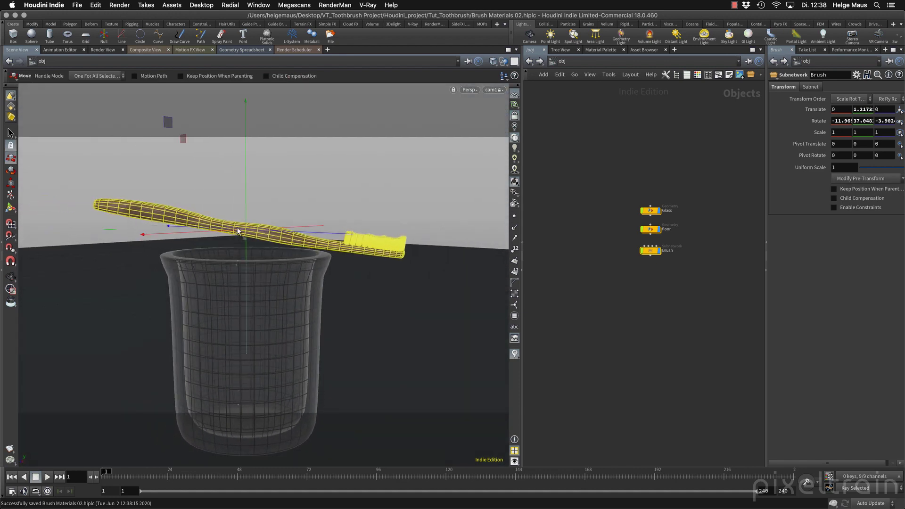
Rotate the brush to about 2.01, 36.98, 4.54 and lower it to about 1.12 in Y so it lies across the glass rim
{"action": "left_click", "coordinate": [11, 170]}
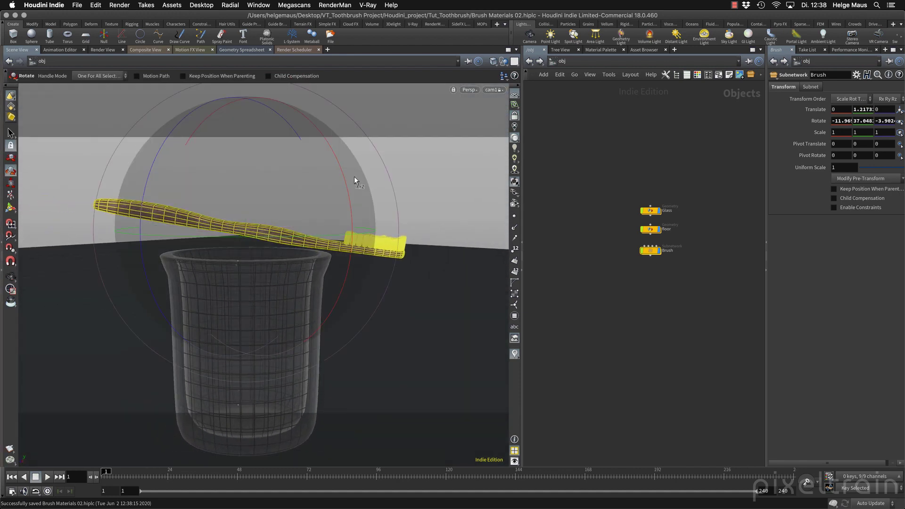
{"action": "left_click_drag", "start_coordinate": [341, 171], "coordinate": [326, 145]}
{"action": "key", "text": "t"}
{"action": "left_click_drag", "start_coordinate": [247, 165], "coordinate": [250, 174]}
{"action": "scroll", "coordinate": [238, 250], "scroll_direction": "up", "scroll_amount": 10}
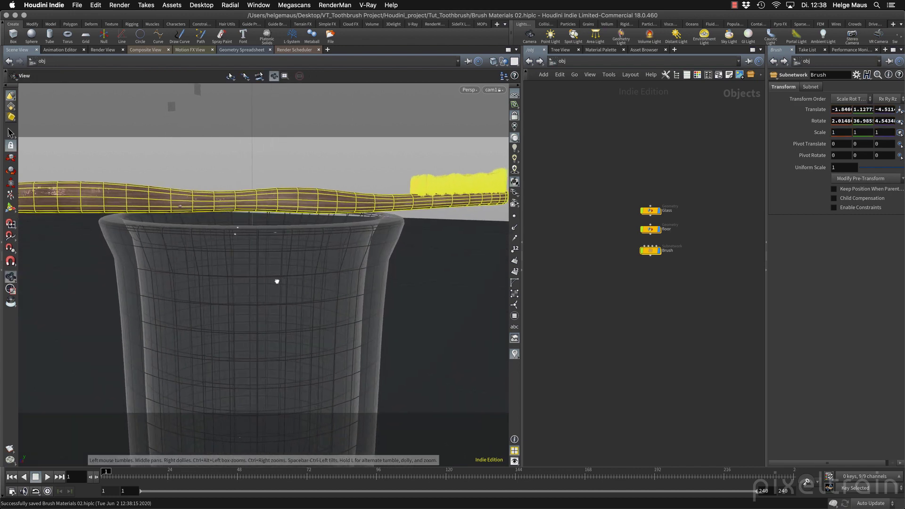
{"action": "left_click_drag", "start_coordinate": [257, 168], "coordinate": [257, 167]}
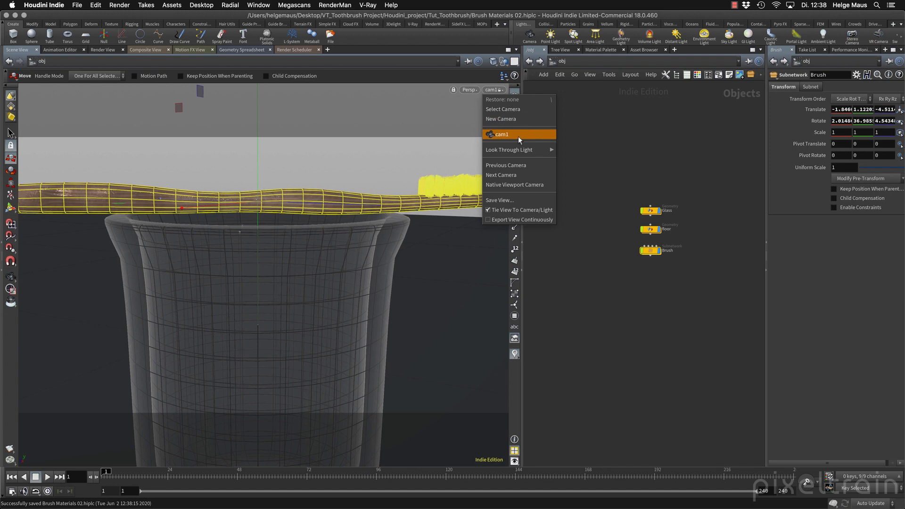
Reframe the cam1 view on the brush lying across the glass, save the scene, and clear the selection
{"action": "left_click", "coordinate": [565, 134]}
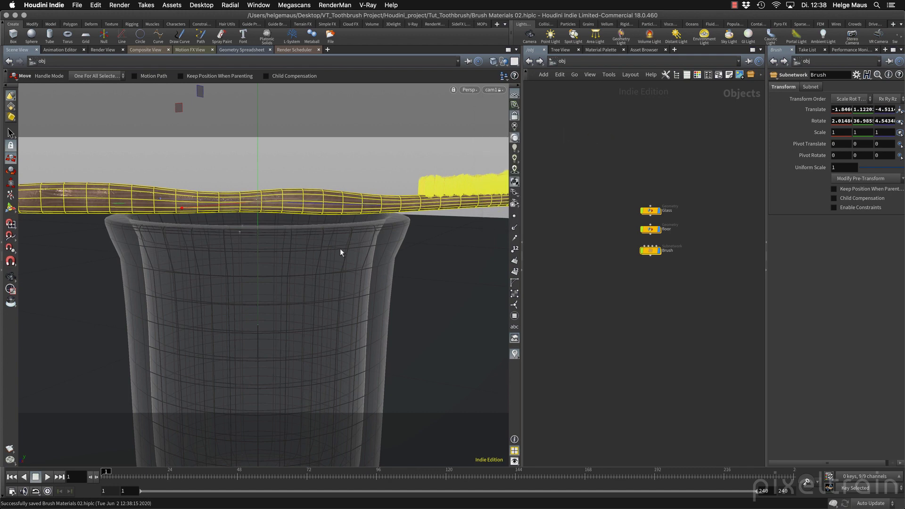
{"action": "key", "text": "Escape"}
{"action": "mouse_move", "coordinate": [320, 257]}
{"action": "left_mouse_down"}
{"action": "mouse_move", "coordinate": [310, 250]}
{"action": "mouse_move", "coordinate": [316, 273]}
{"action": "mouse_move", "coordinate": [385, 256]}
{"action": "mouse_move", "coordinate": [281, 283]}
{"action": "mouse_move", "coordinate": [299, 268]}
{"action": "mouse_move", "coordinate": [316, 271]}
{"action": "mouse_move", "coordinate": [290, 274]}
{"action": "mouse_move", "coordinate": [343, 267]}
{"action": "left_mouse_up"}
{"action": "key", "text": "t"}
{"action": "key", "text": "super+s"}
{"action": "left_click", "coordinate": [660, 308]}
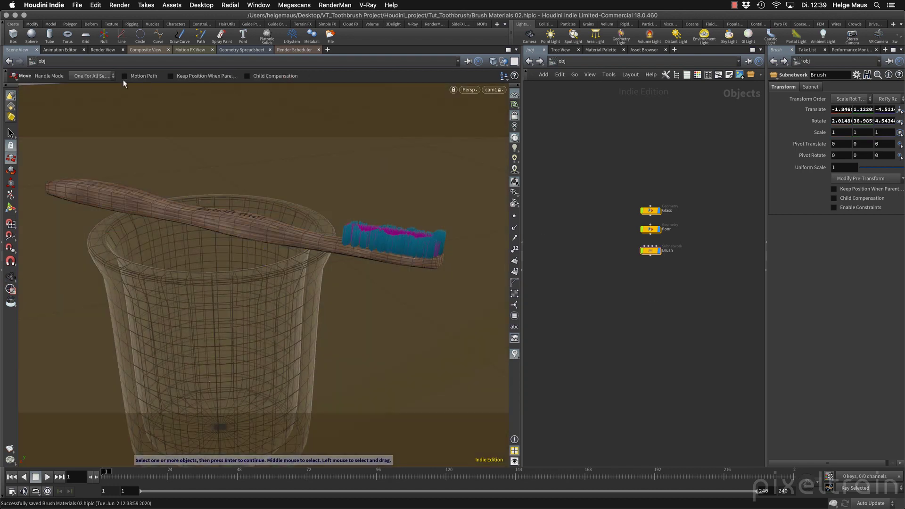
Start a new render of the scene with the brush resting on the glass
{"action": "left_click", "coordinate": [101, 50]}
{"action": "left_click", "coordinate": [22, 62]}
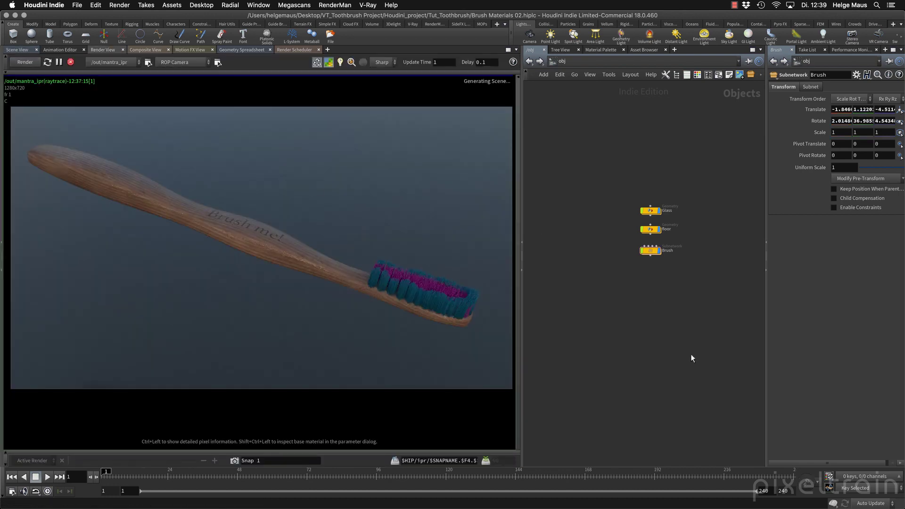